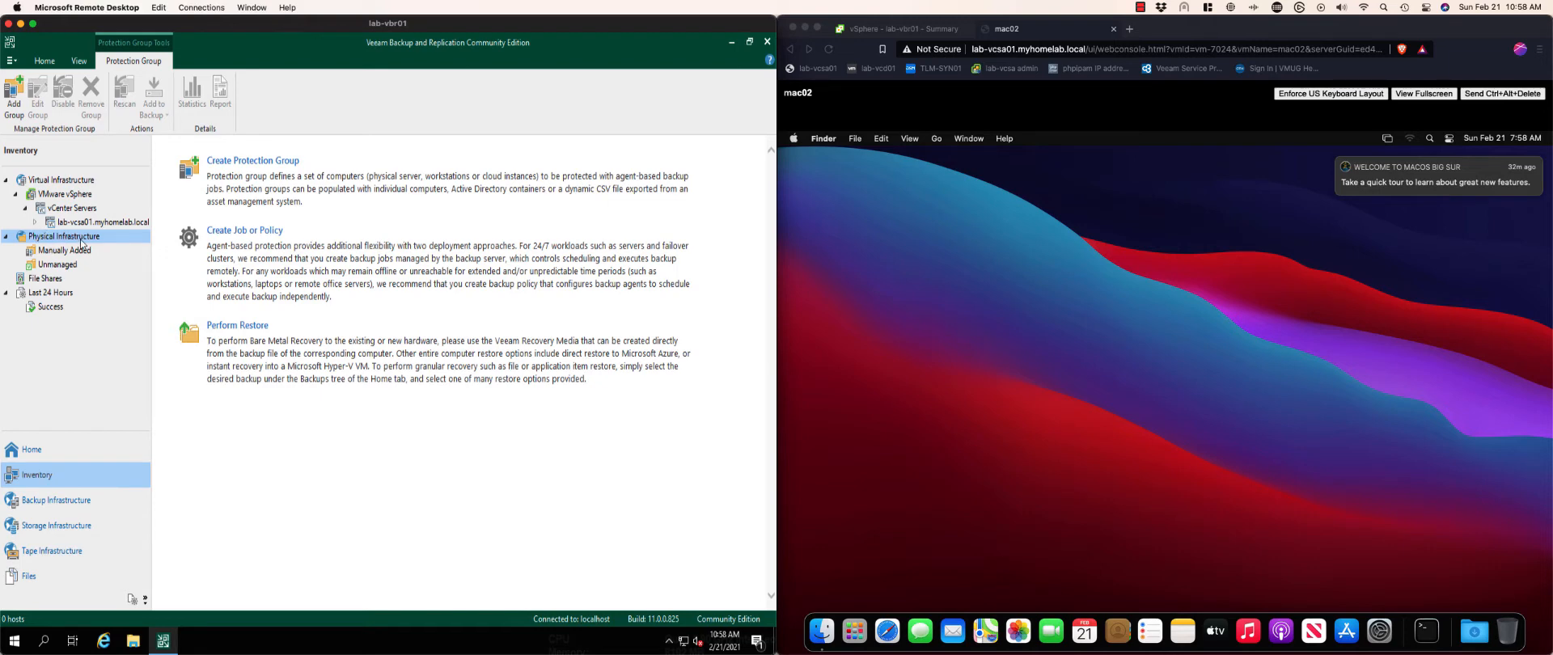
Create a new protection group named Mac Agents.
{"action": "left_click", "coordinate": [367, 176]}
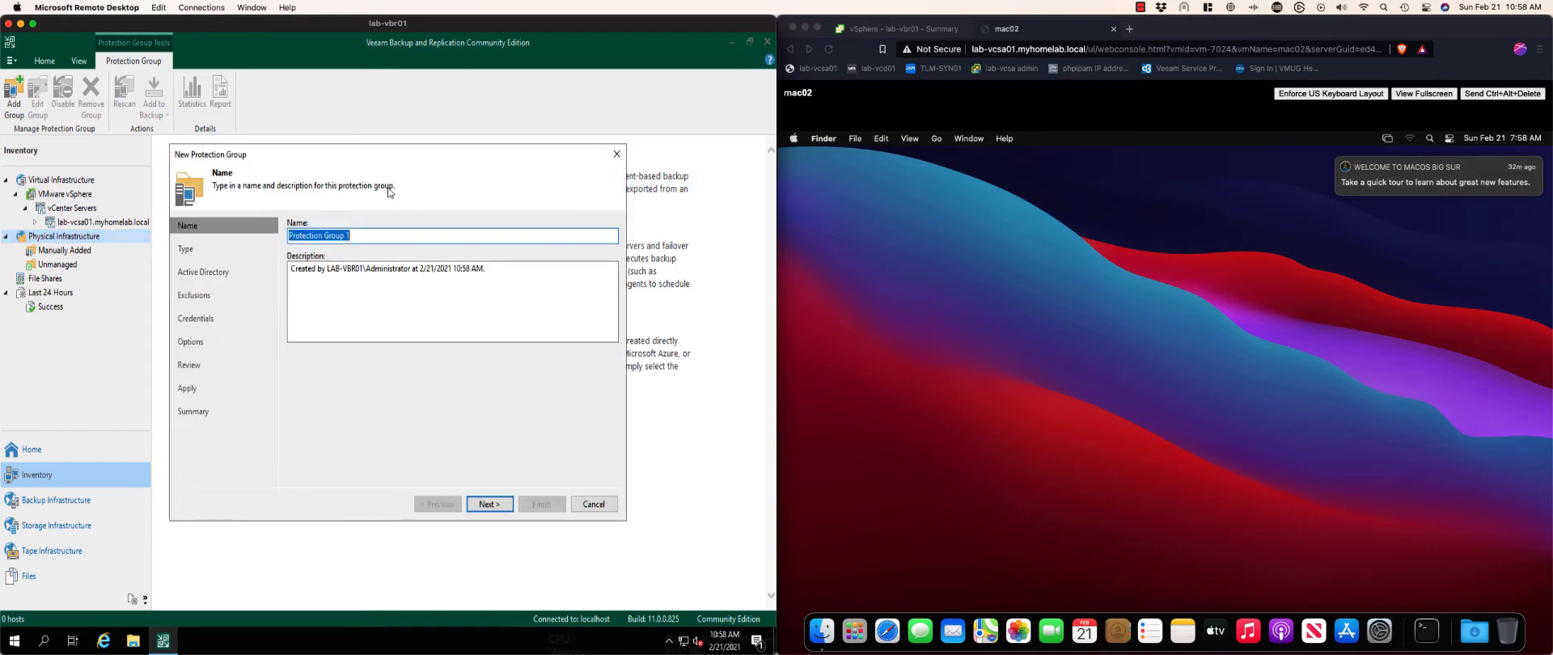
{"action": "type", "text": "Mac Agnet"}
{"action": "key", "text": "BackSpace"}
{"action": "type", "text": "etns"}
{"action": "key", "text": "BackSpace"}
{"action": "key", "text": "BackSpace"}
{"action": "type", "text": "nt"}
{"action": "left_click", "coordinate": [474, 503]}
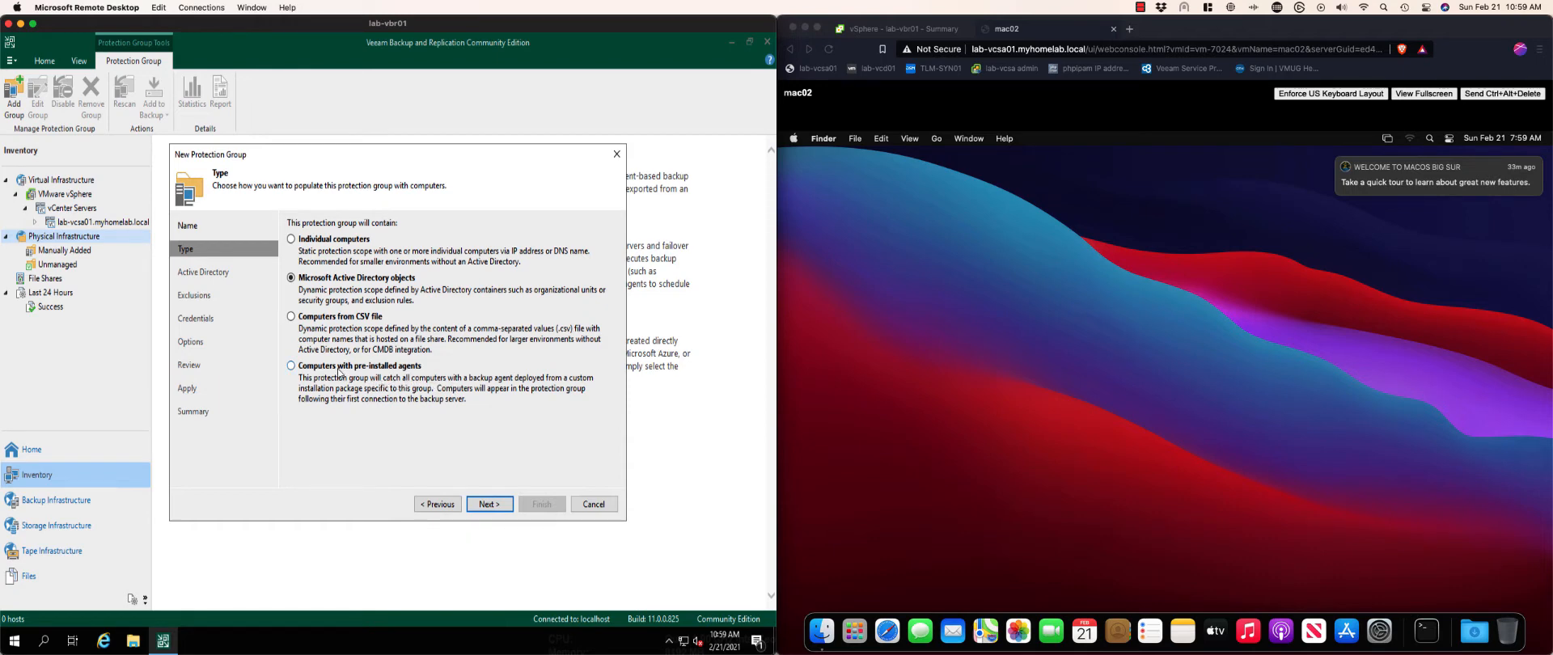
Set the group type to computers with pre-installed agents and include the Apple Mac package with the device profile.
{"action": "left_click", "coordinate": [292, 367]}
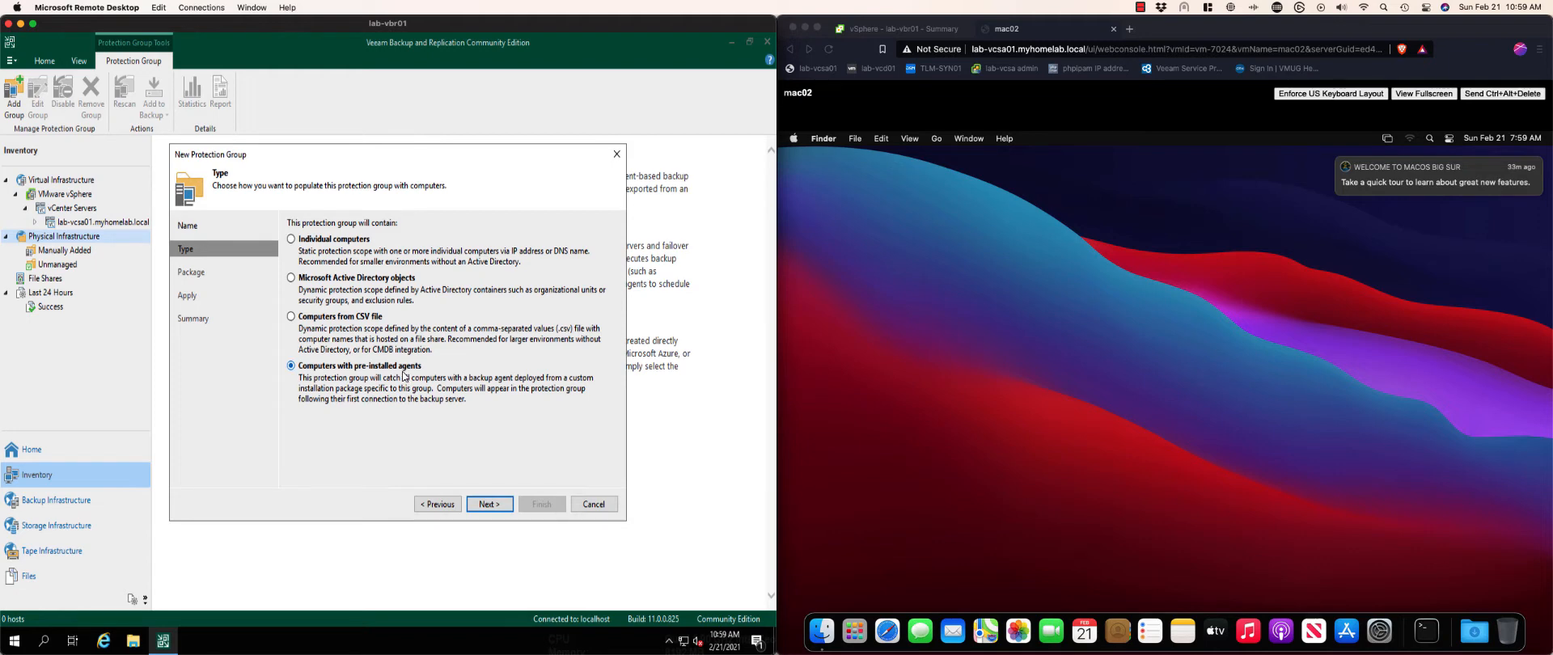
{"action": "left_click", "coordinate": [506, 510]}
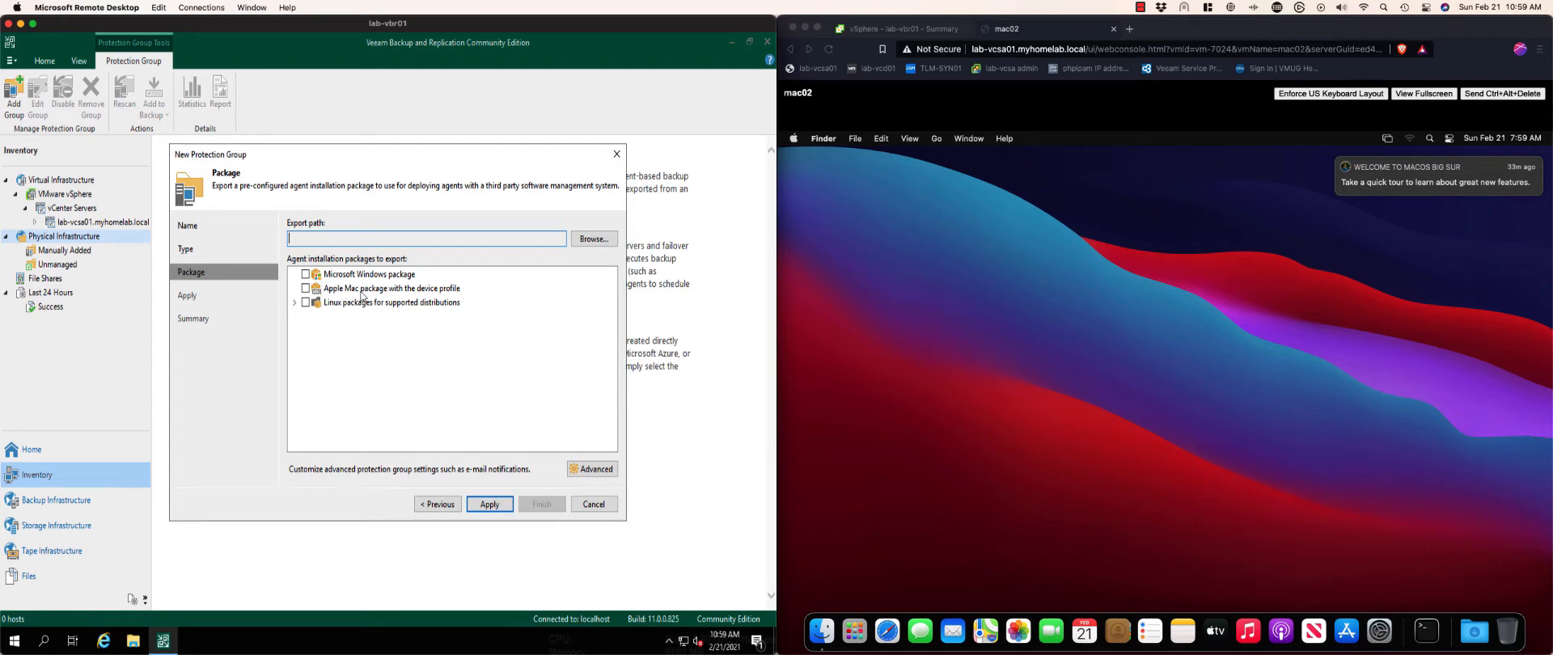
{"action": "left_click", "coordinate": [304, 288]}
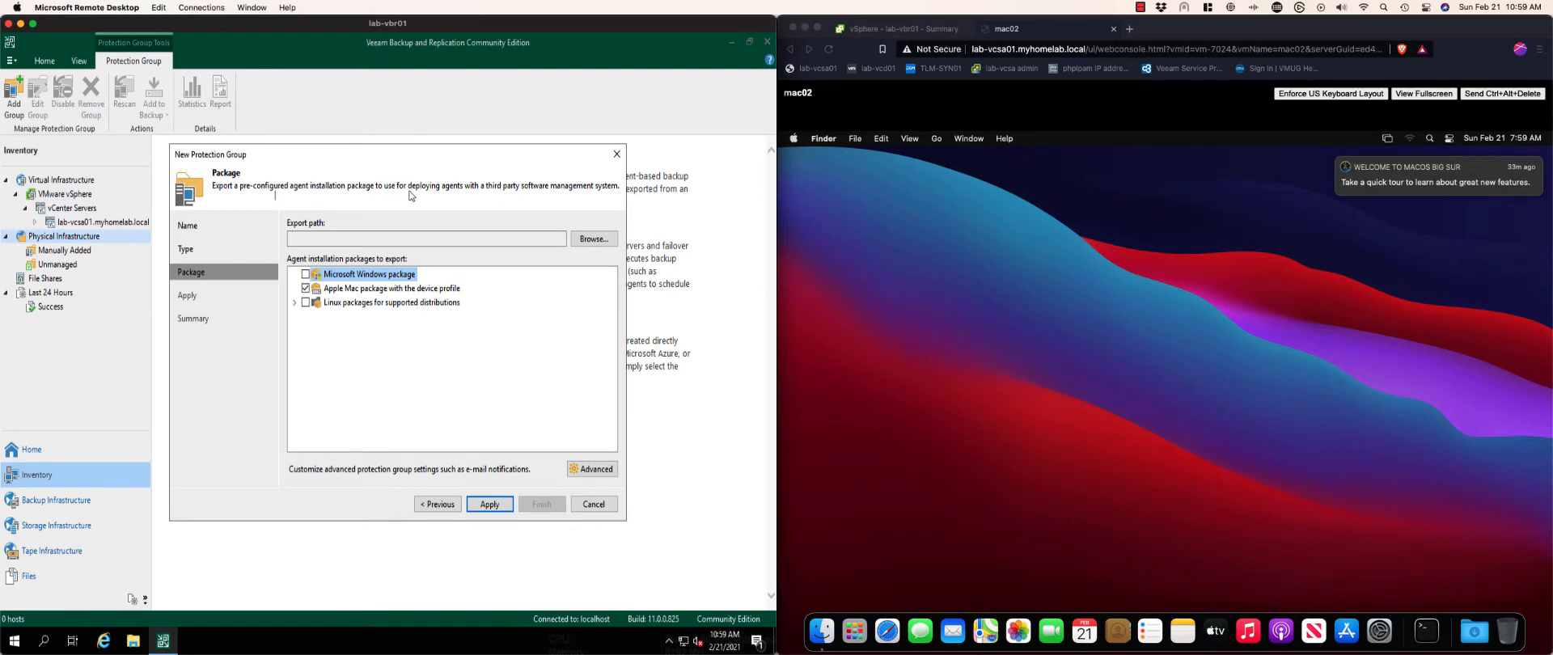
Set the package export path to a new folder named Config in C:\Users\Administrator\Desktop.
{"action": "left_click", "coordinate": [594, 239]}
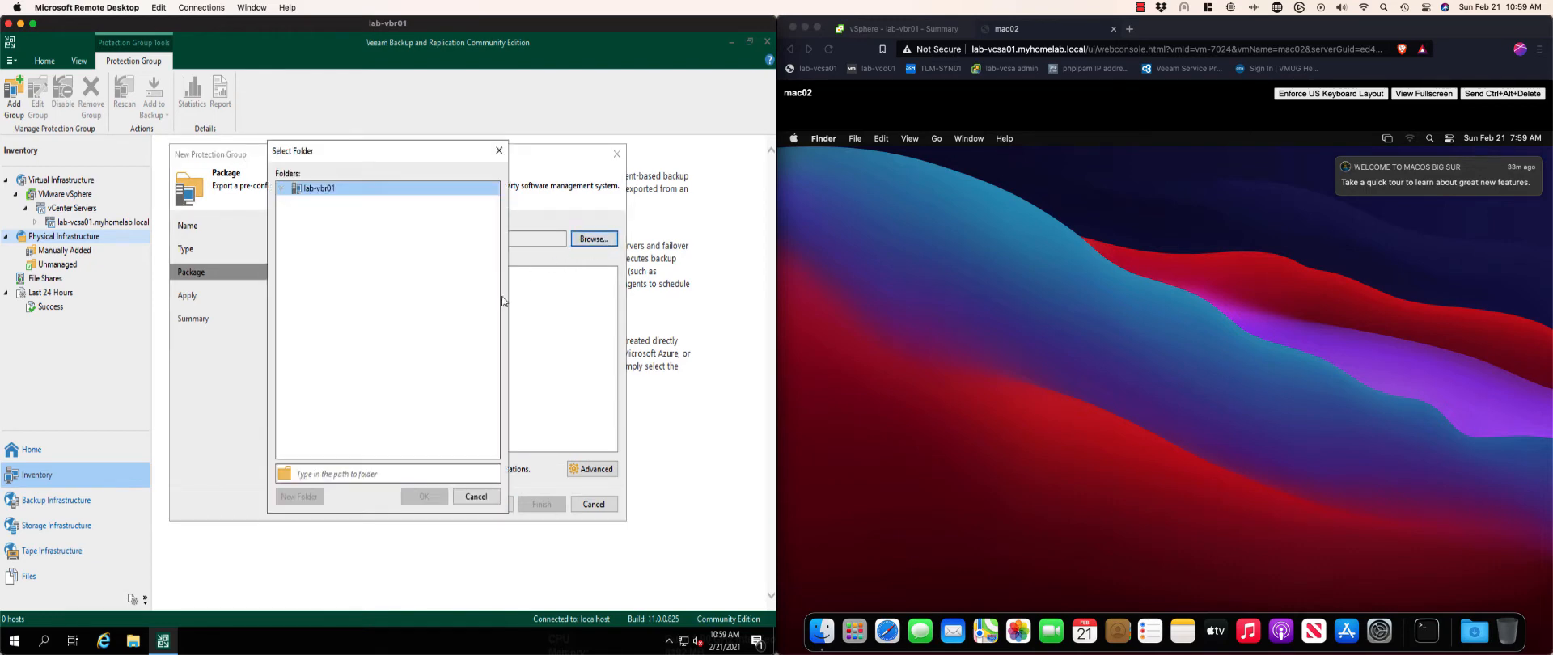
{"action": "left_click", "coordinate": [282, 188]}
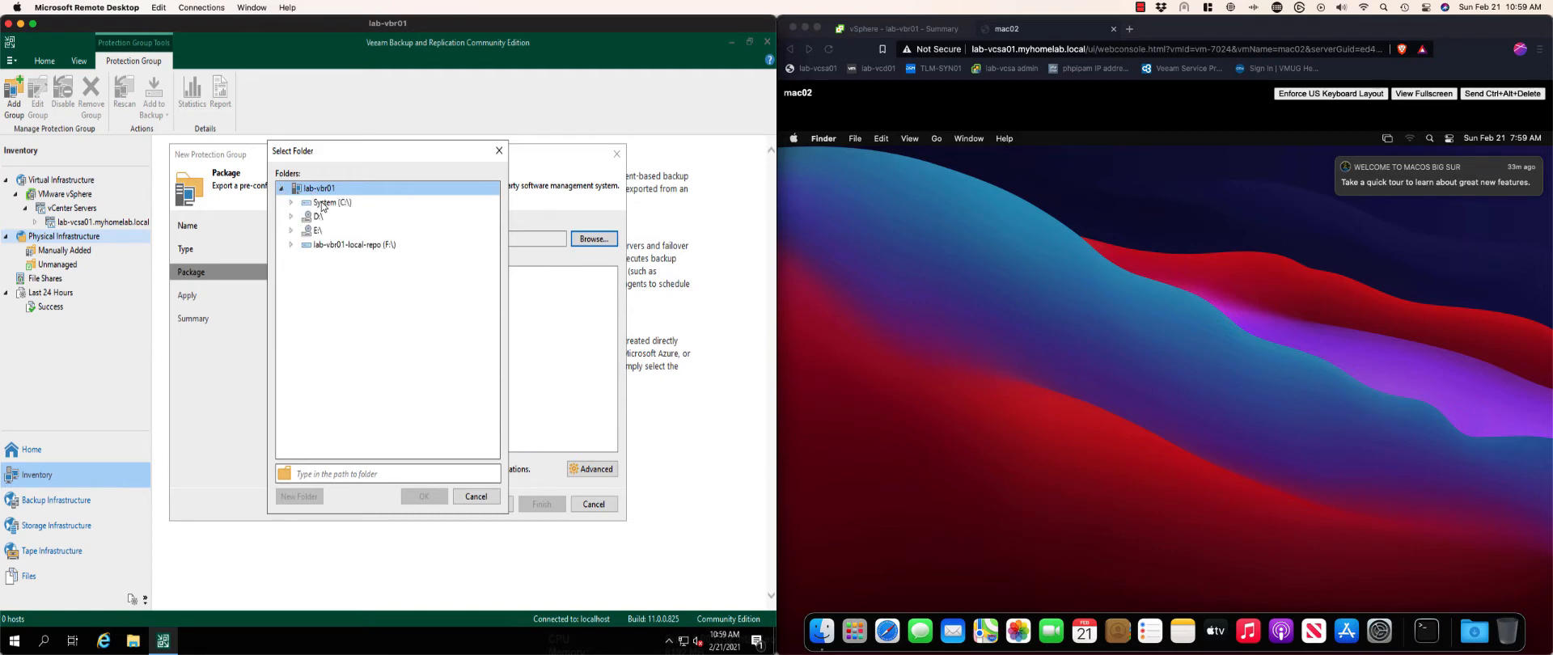
{"action": "double_click", "coordinate": [323, 203]}
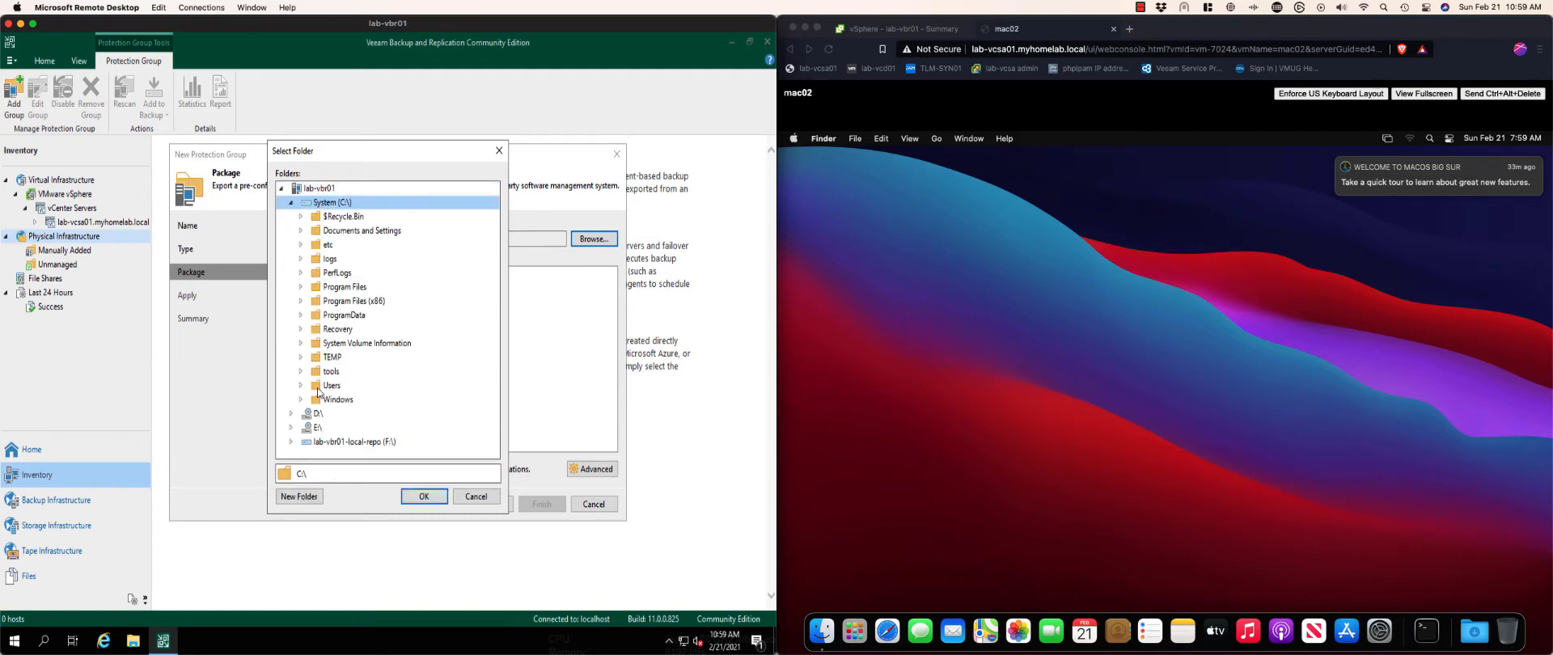
{"action": "double_click", "coordinate": [329, 387]}
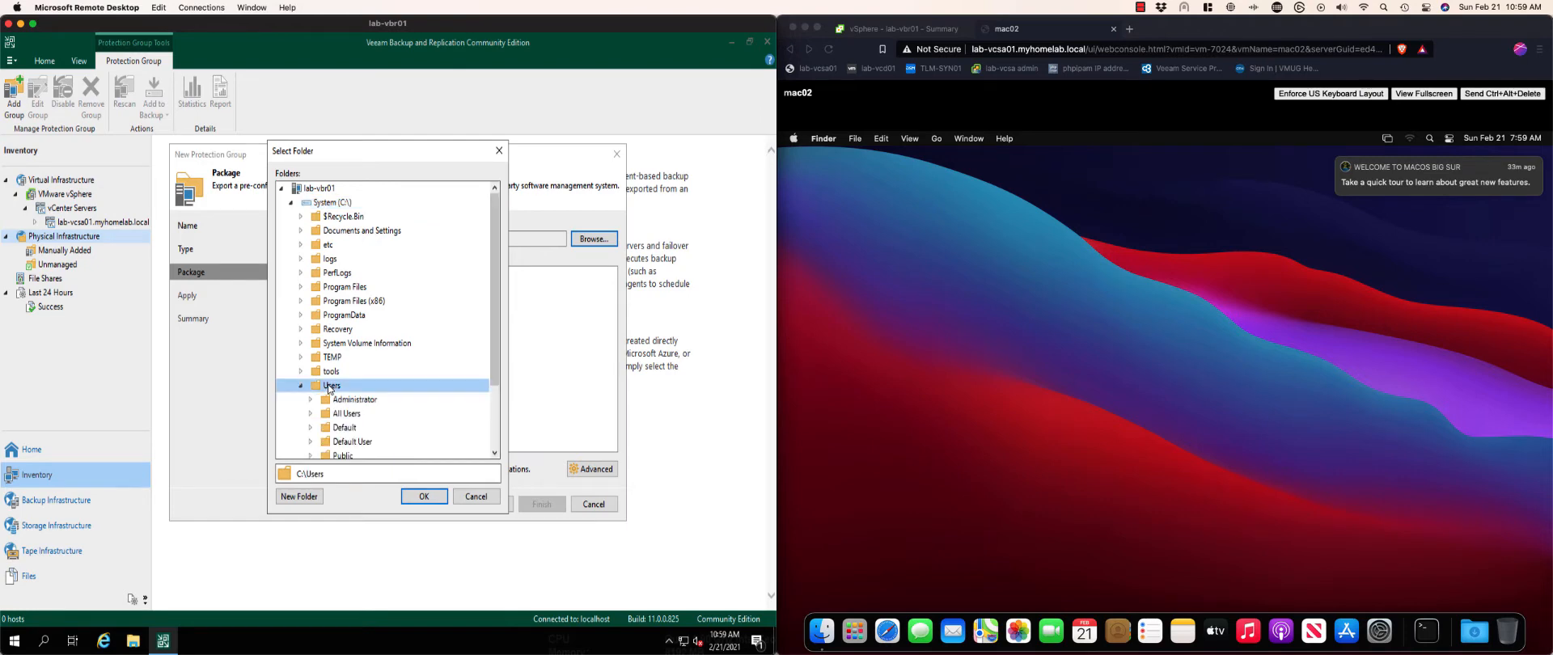
{"action": "double_click", "coordinate": [347, 402]}
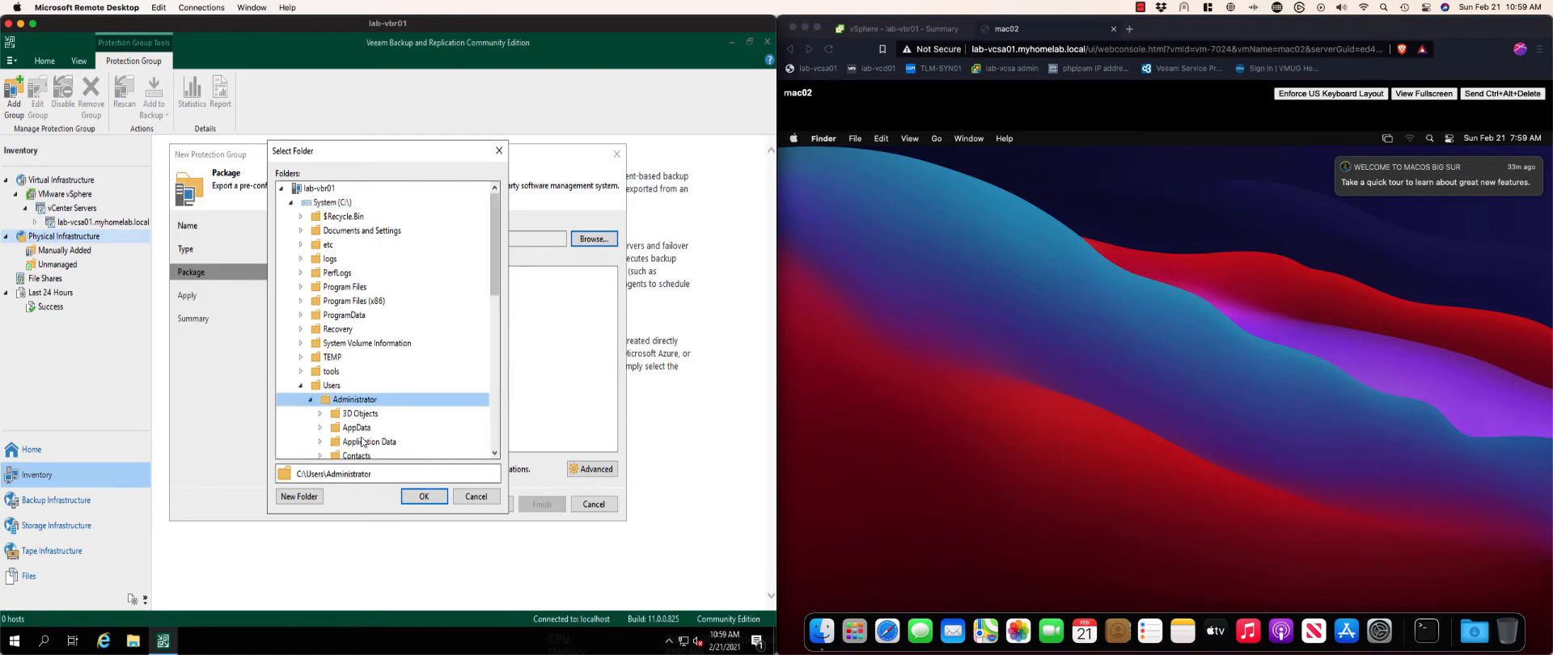
{"action": "scroll", "coordinate": [356, 441], "scroll_direction": "down", "scroll_amount": 2}
{"action": "left_click", "coordinate": [356, 422]}
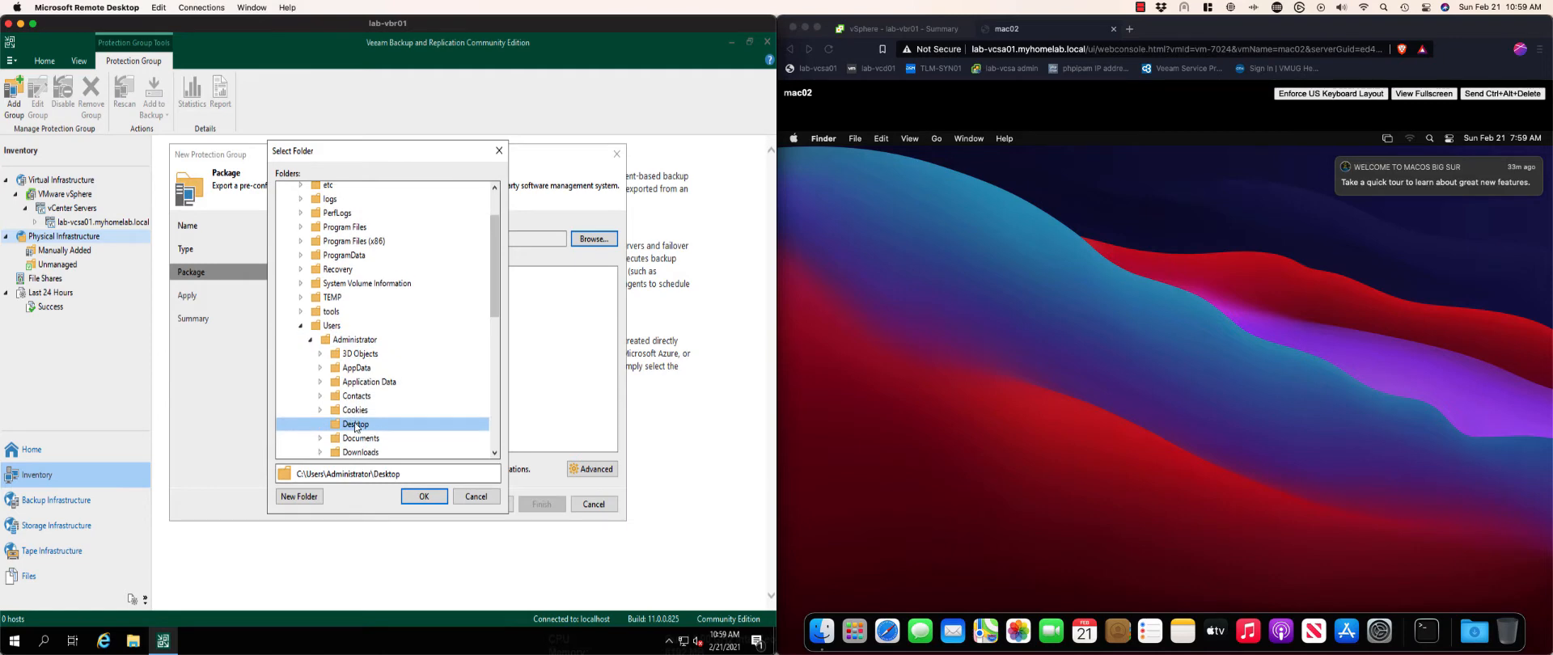
{"action": "left_click", "coordinate": [310, 497]}
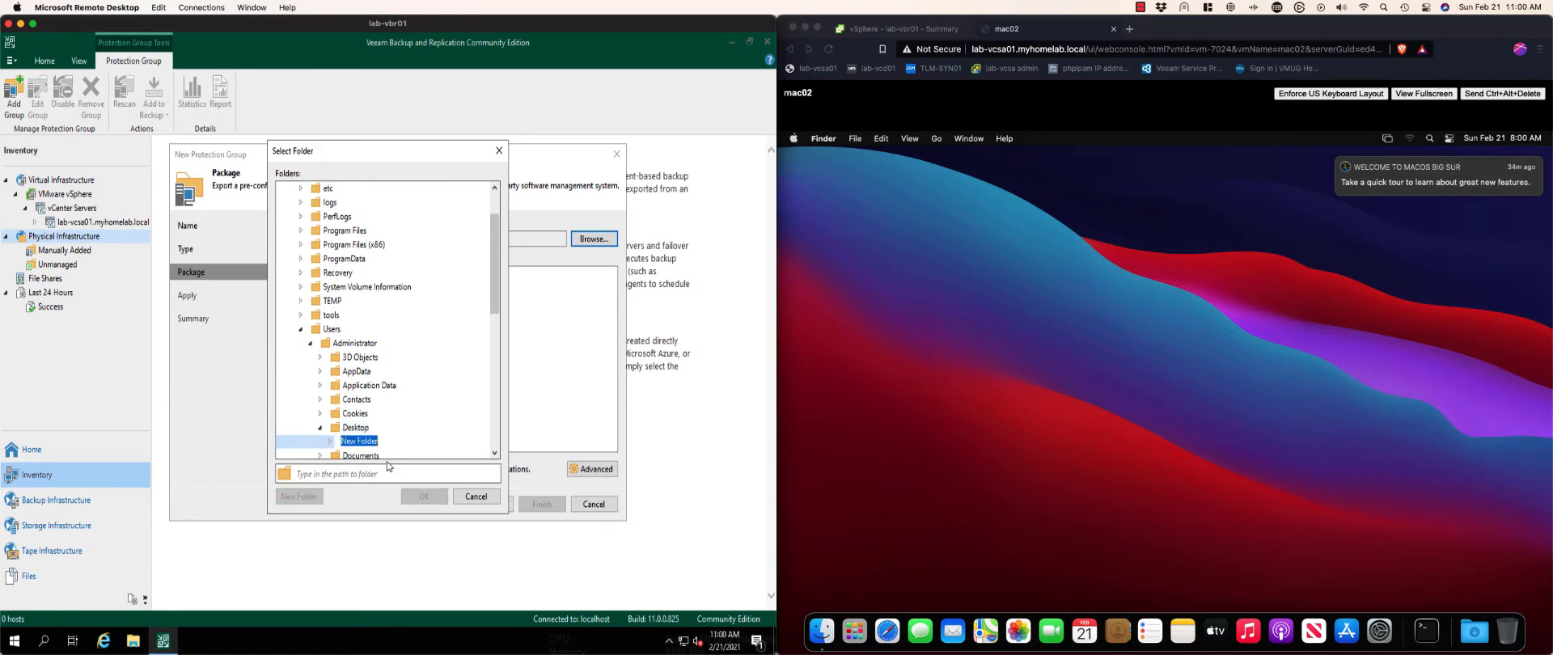
{"action": "type", "text": "Config"}
{"action": "key", "text": "Return"}
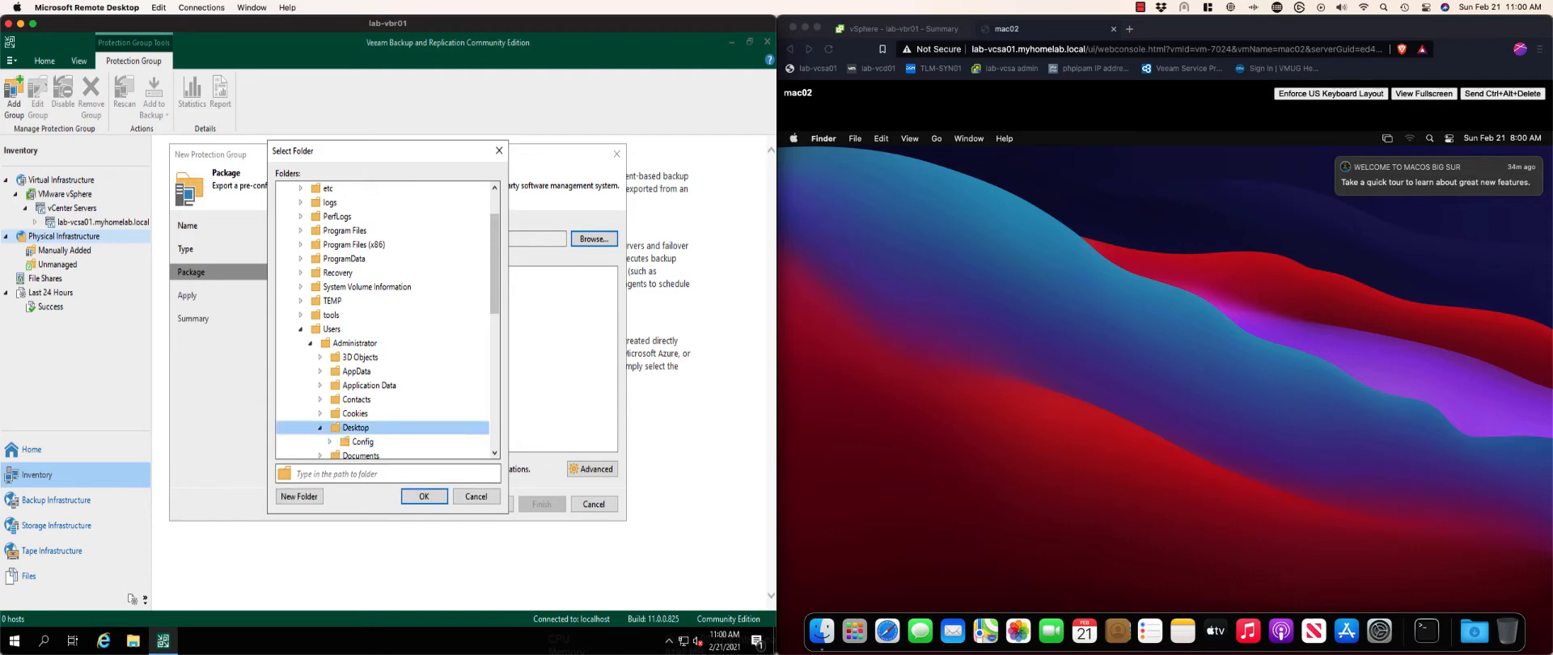
{"action": "left_click", "coordinate": [421, 500]}
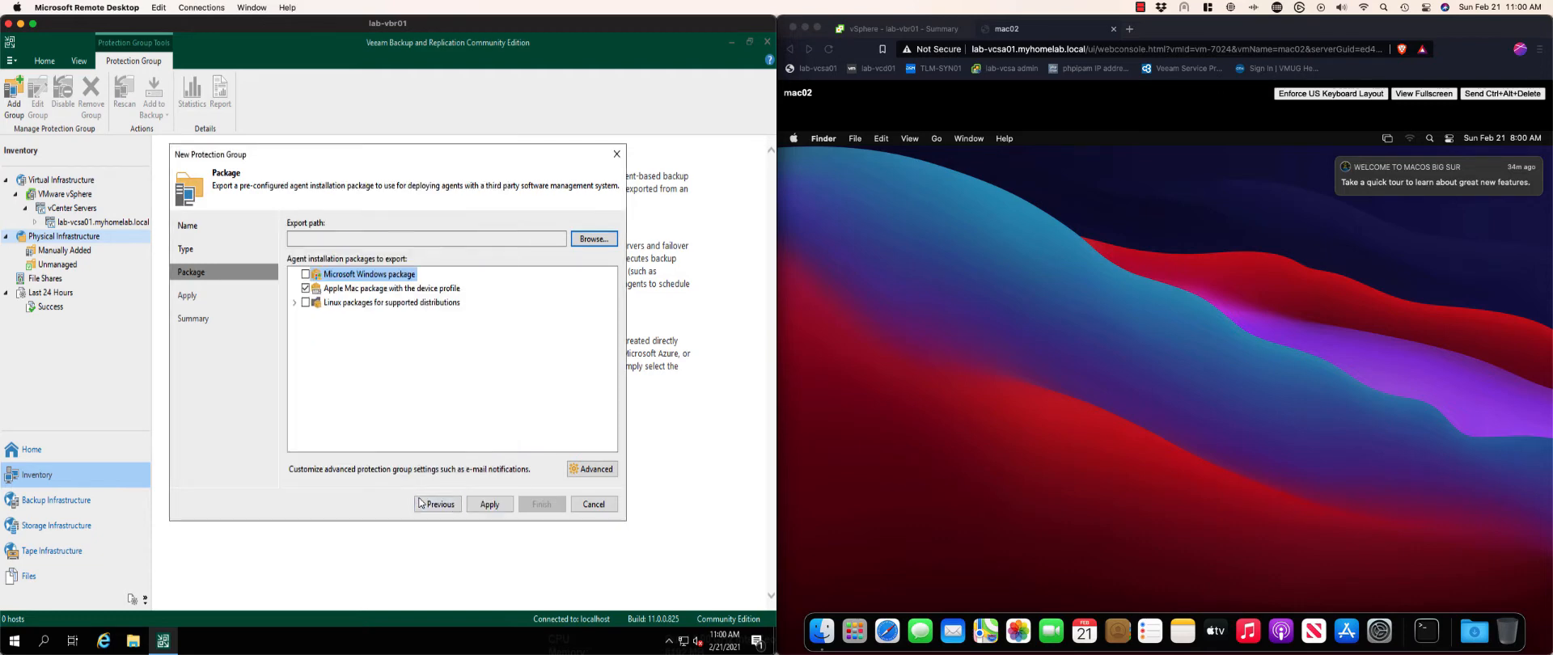
Apply the protection group settings to export the Mac package and finish the wizard.
{"action": "left_click", "coordinate": [499, 506]}
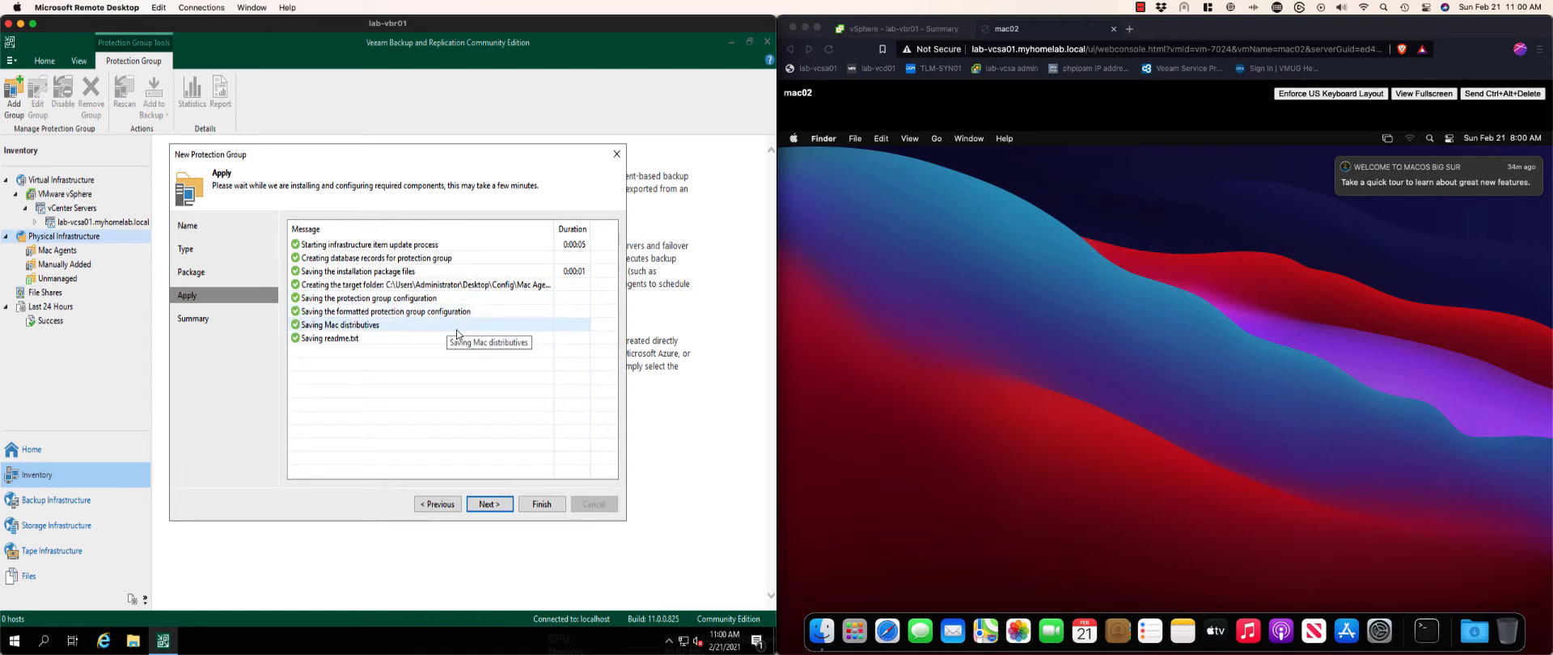
{"action": "left_click", "coordinate": [492, 514]}
{"action": "left_click", "coordinate": [540, 505]}
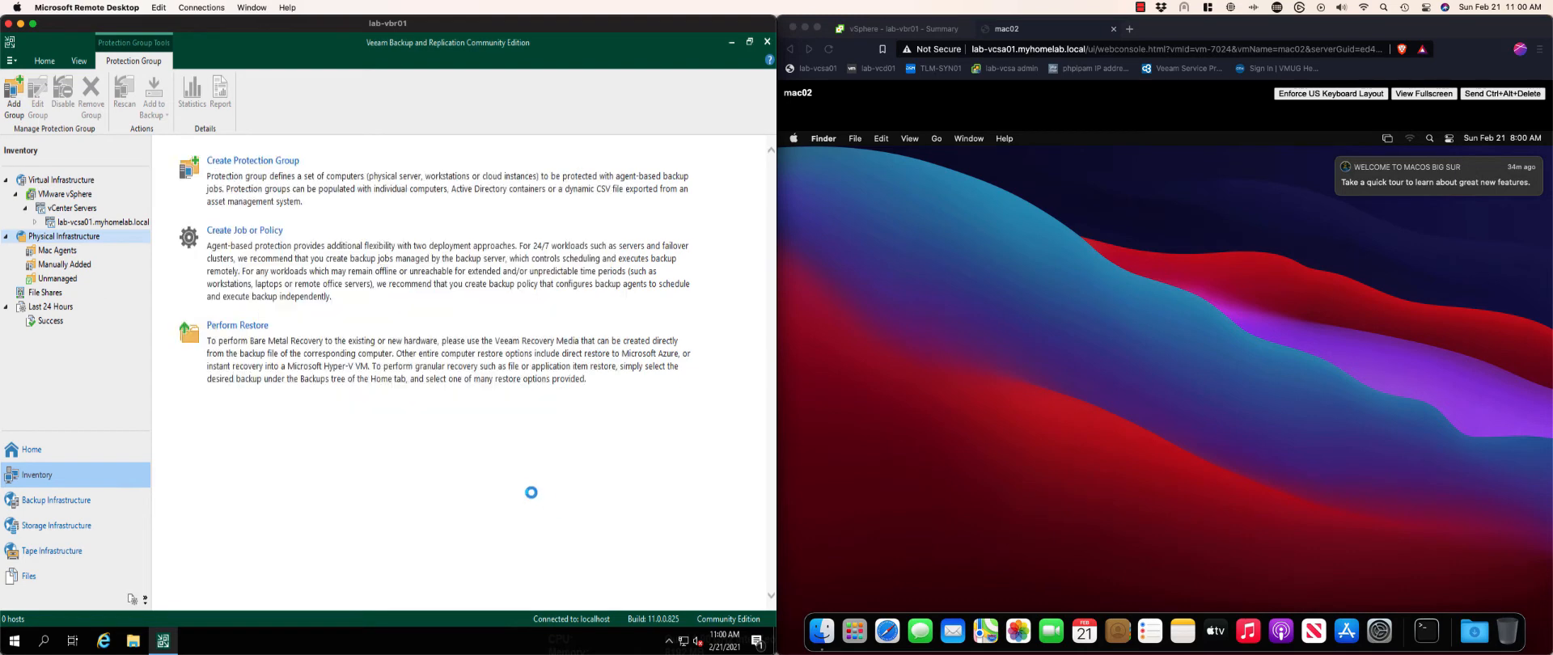
Examine the exported files in Config\Mac Agents Distribs\Mac on the server's desktop, widening the Name column to show full file names.
{"action": "left_click", "coordinate": [732, 41]}
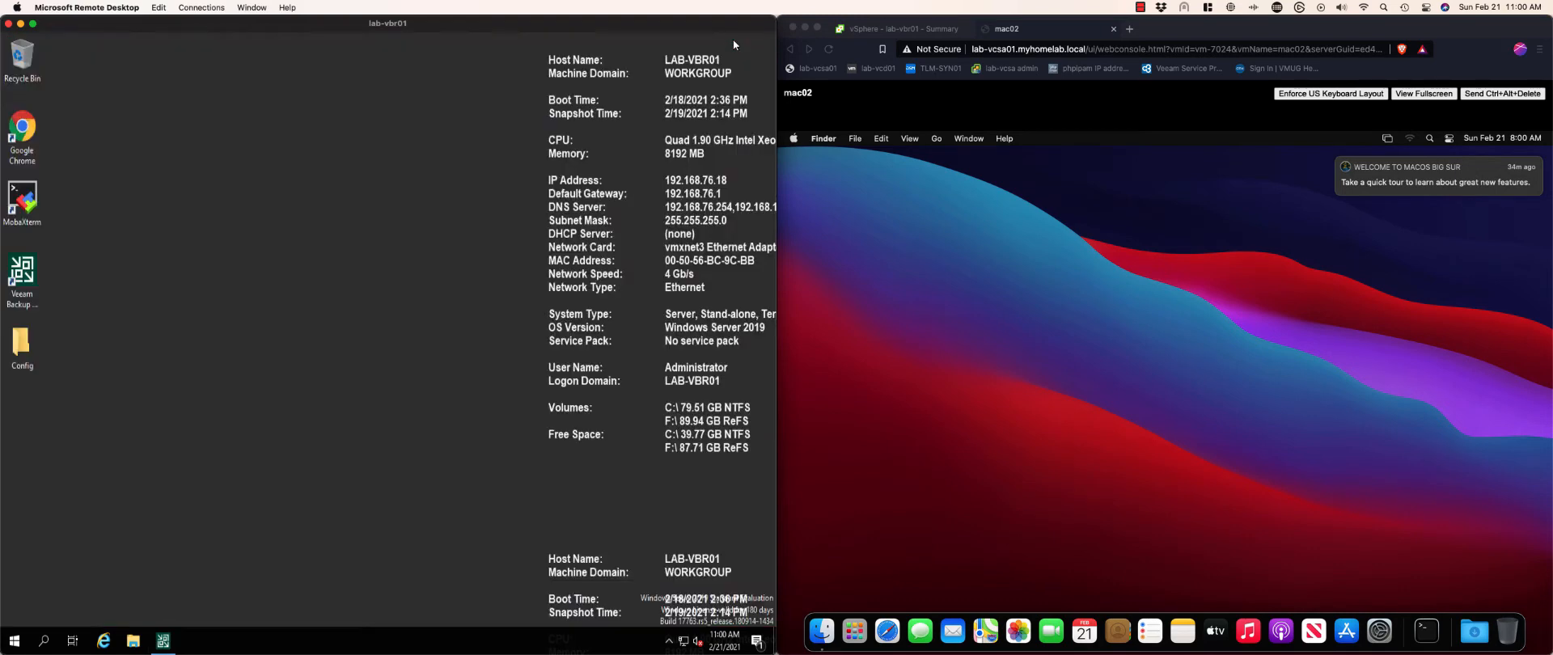
{"action": "double_click", "coordinate": [20, 348]}
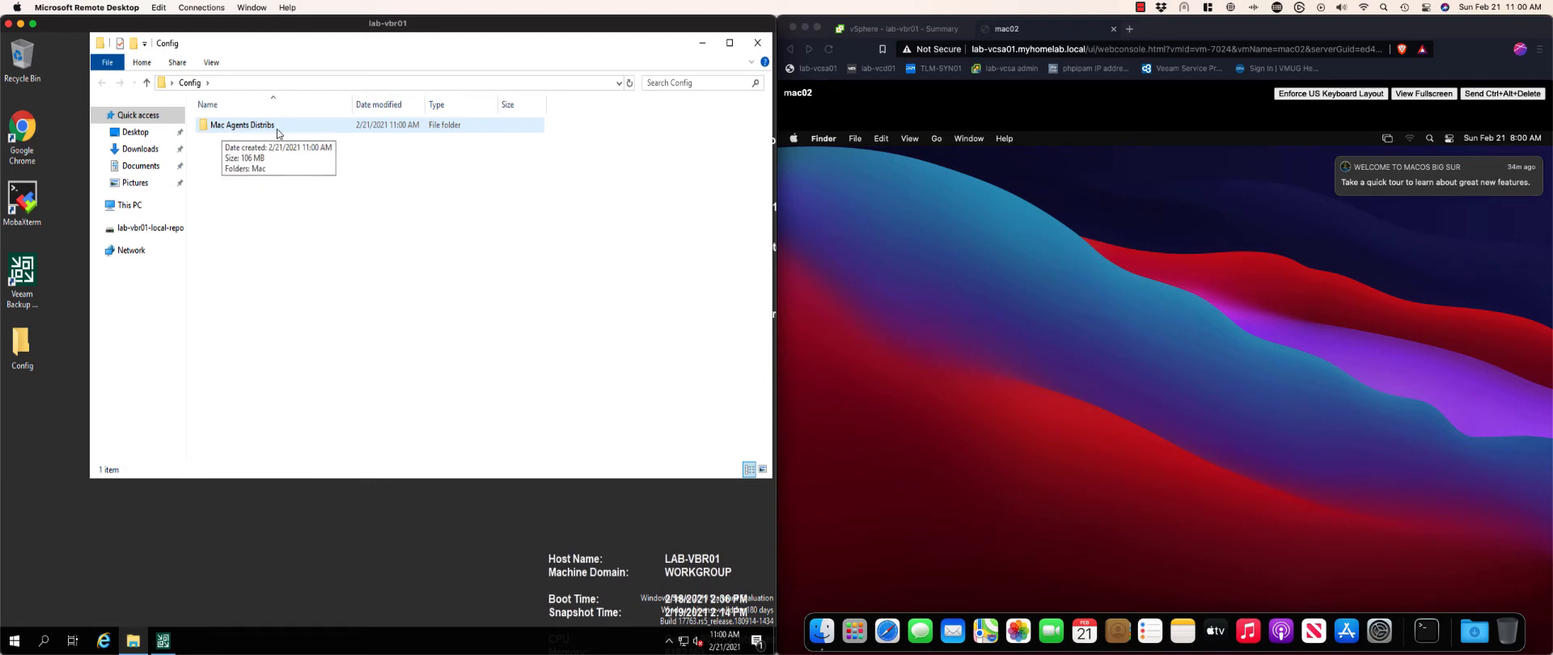
{"action": "left_click", "coordinate": [228, 129]}
{"action": "double_click", "coordinate": [229, 128]}
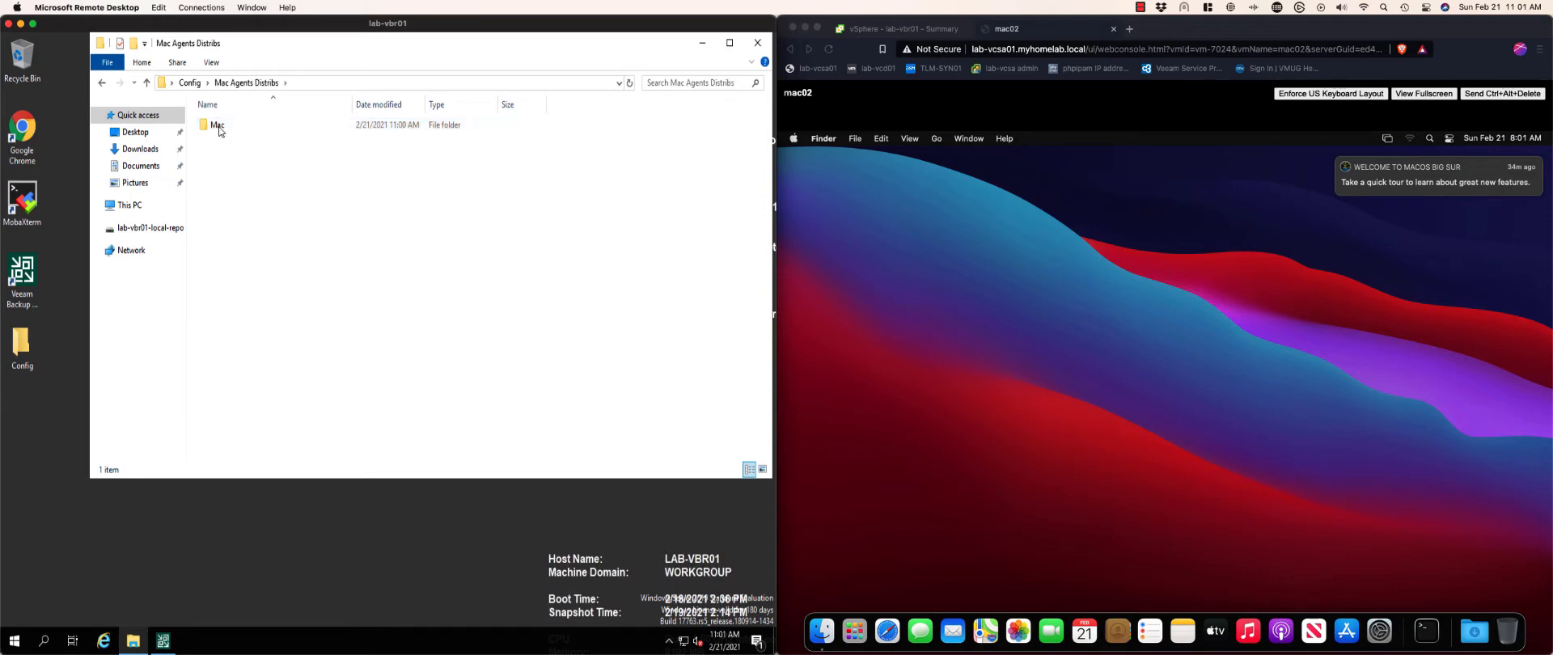
{"action": "double_click", "coordinate": [217, 127]}
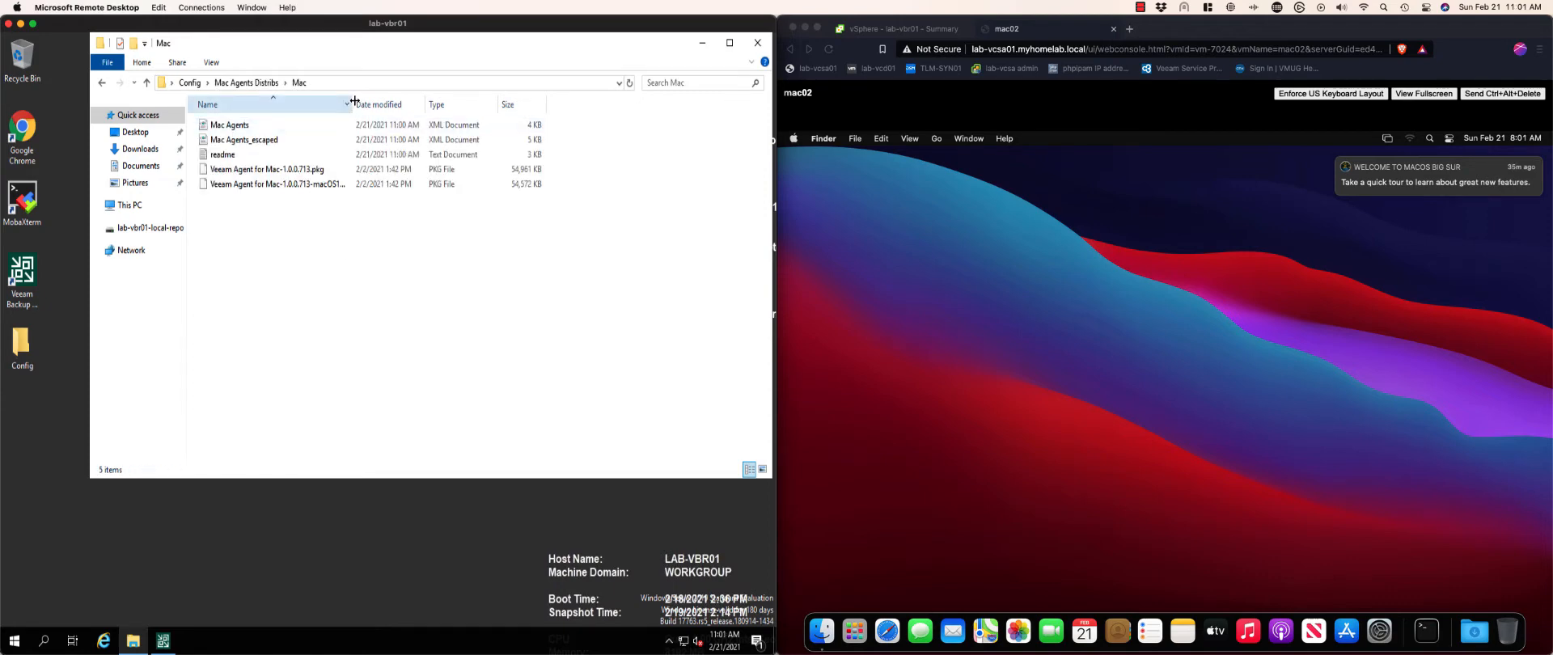
{"action": "left_click_drag", "start_coordinate": [352, 104], "coordinate": [431, 103]}
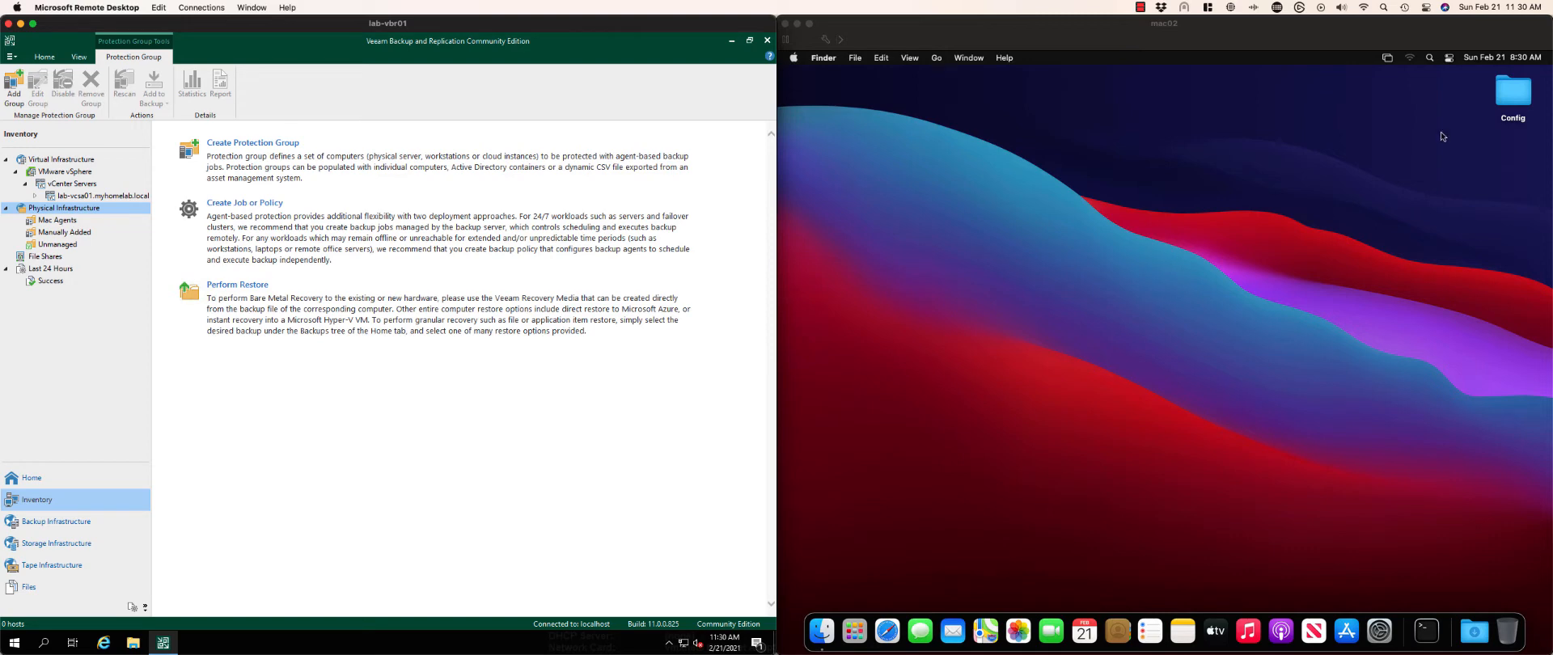
On mac02, launch Veeam Agent for Mac-1.0.0.713.pkg from Config/Mac Agents Distribs/Mac and allow its pre-installation check.
{"action": "left_click", "coordinate": [1518, 92]}
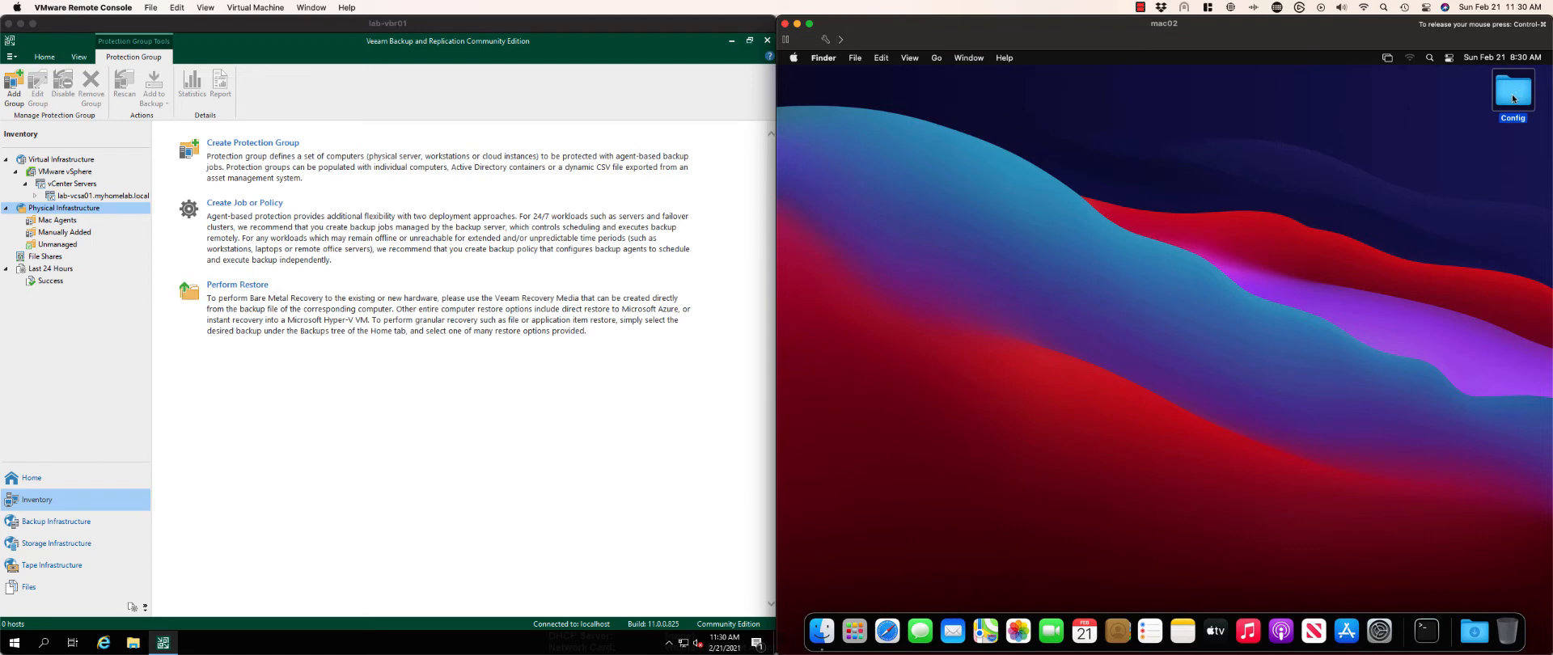
{"action": "double_click", "coordinate": [1513, 99]}
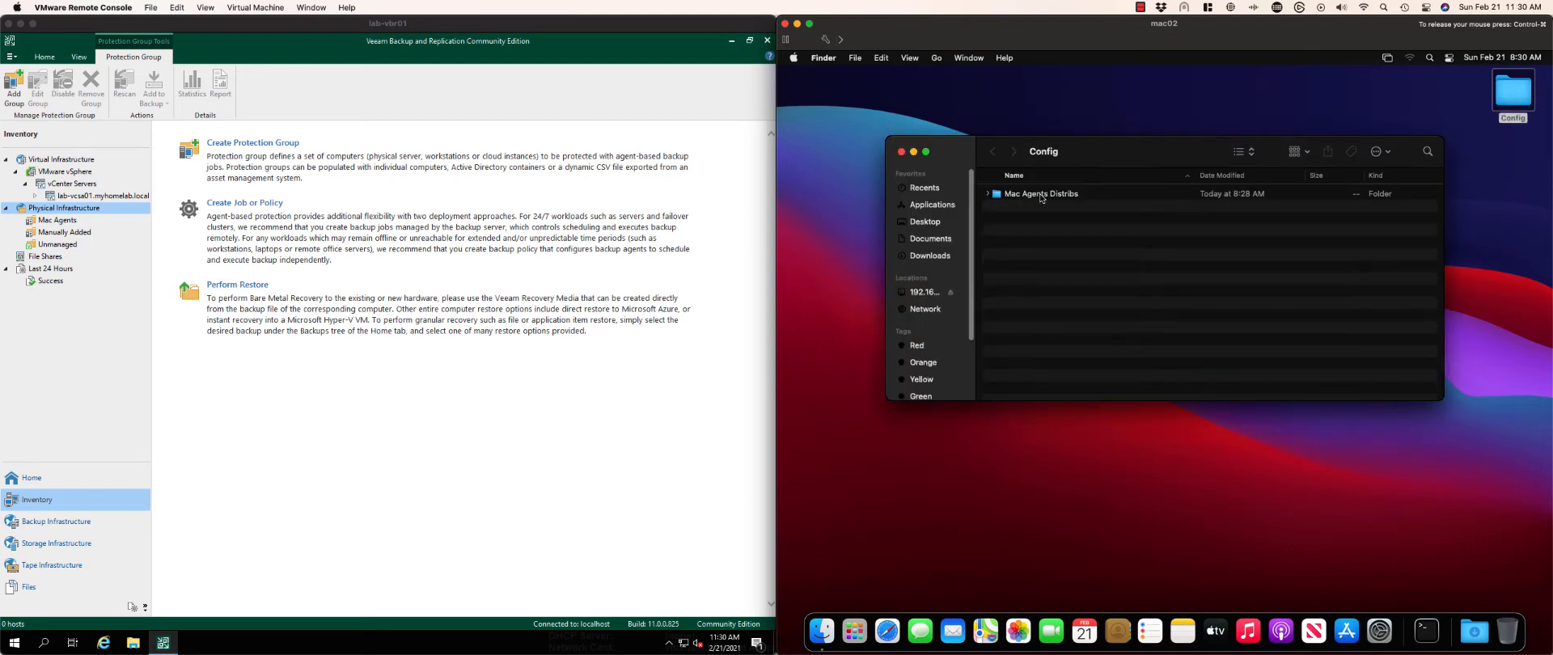
{"action": "double_click", "coordinate": [1042, 196]}
{"action": "double_click", "coordinate": [1011, 196]}
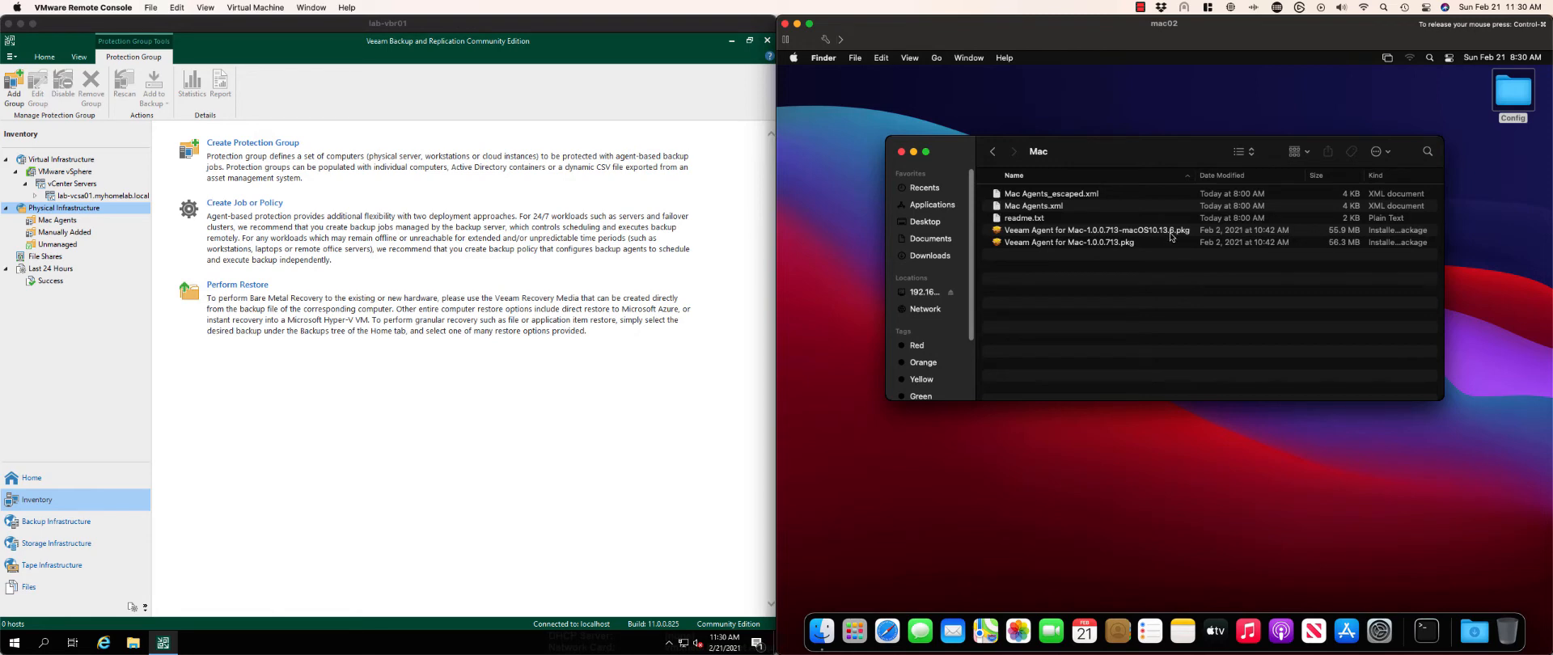
{"action": "left_click", "coordinate": [1077, 242]}
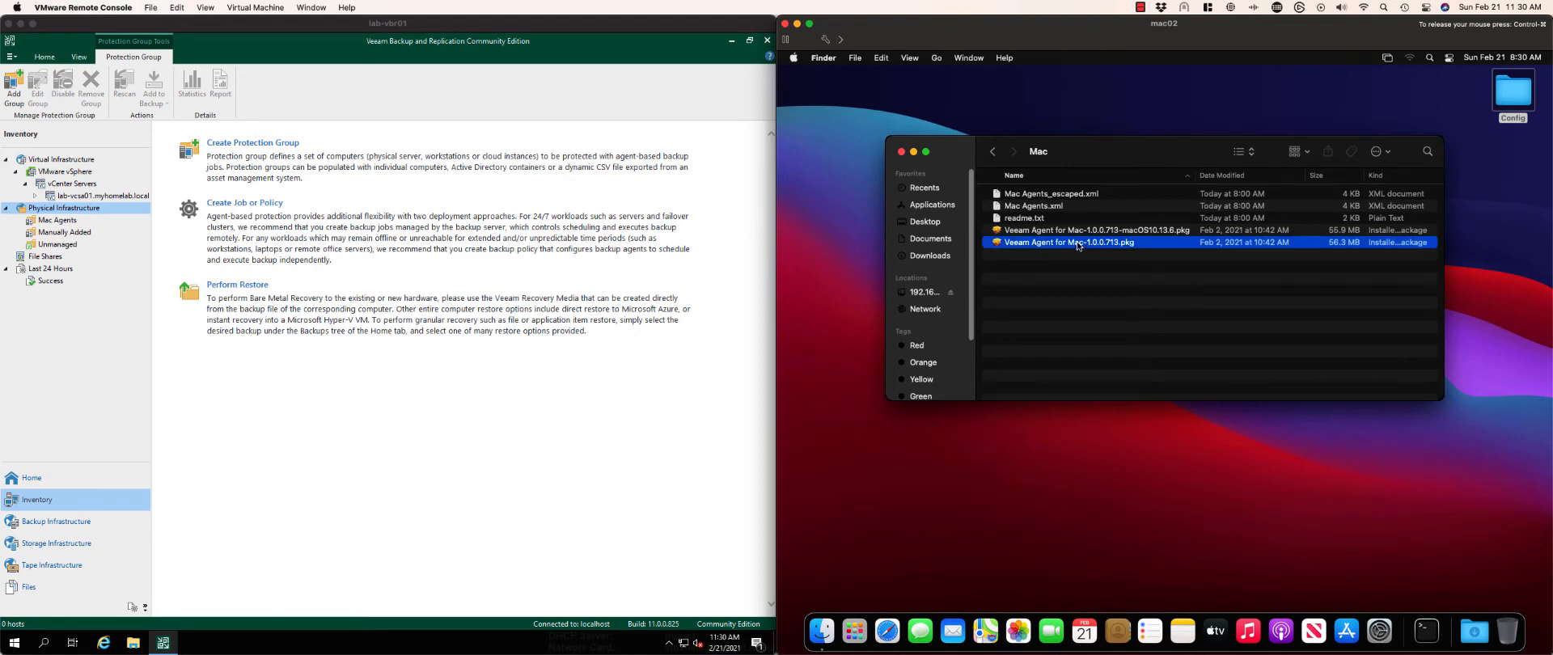
{"action": "double_click", "coordinate": [1077, 243]}
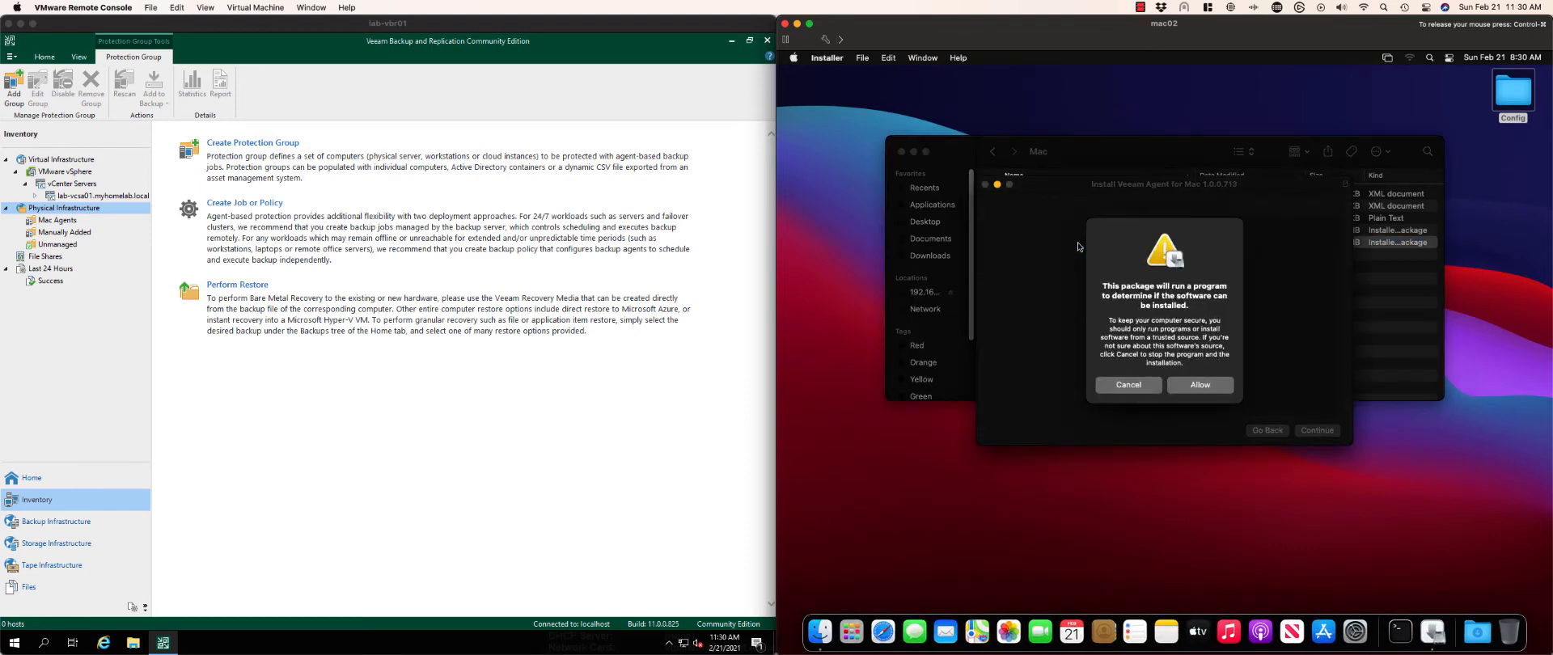
{"action": "left_click", "coordinate": [1201, 386]}
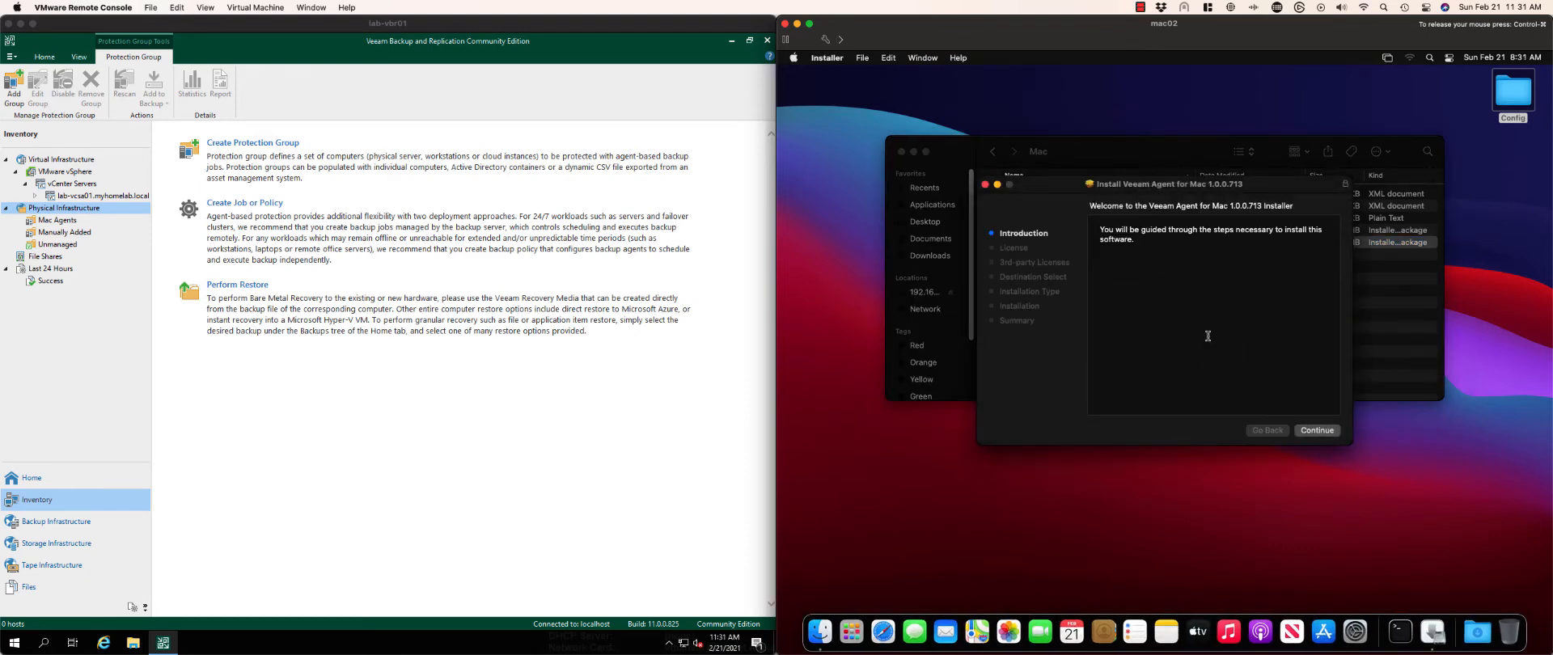
Proceed past the installer introduction and agree to the software license and third-party license terms.
{"action": "left_click", "coordinate": [1318, 430]}
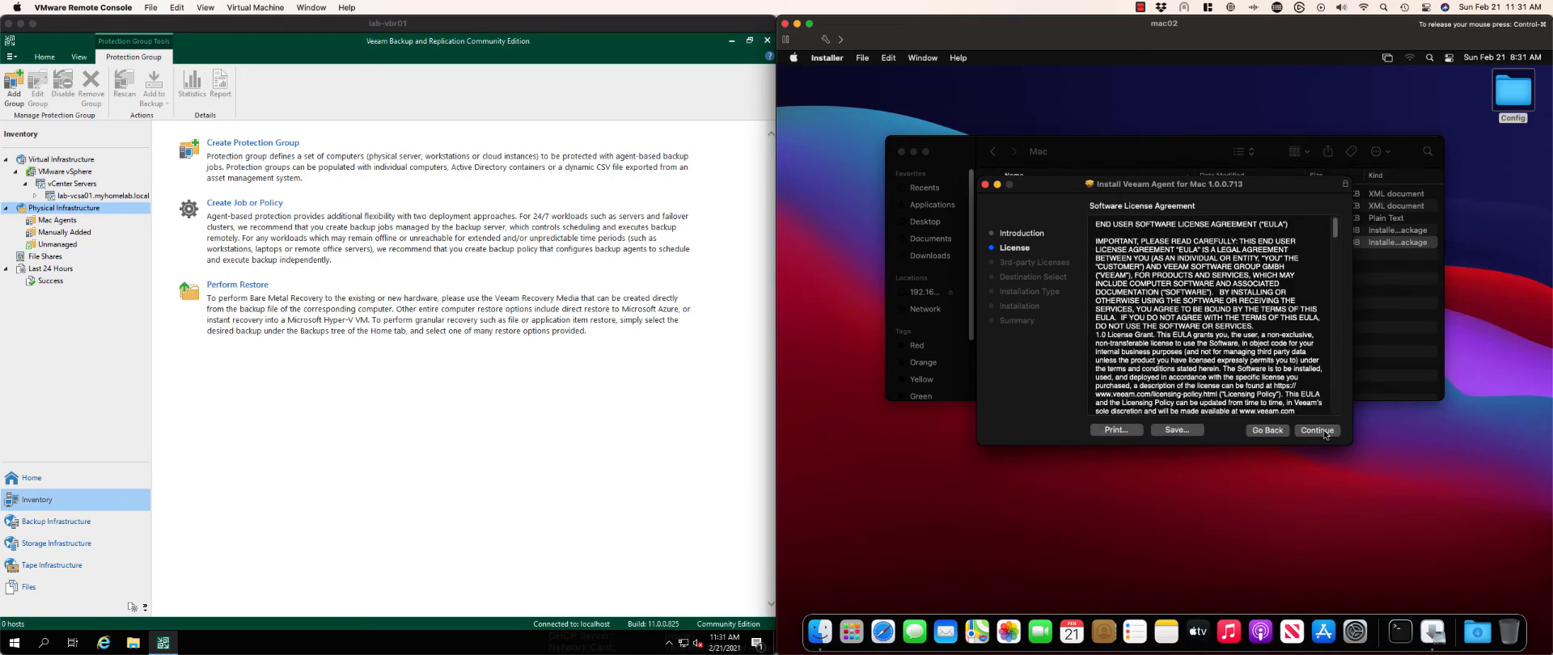
{"action": "left_click", "coordinate": [1324, 434]}
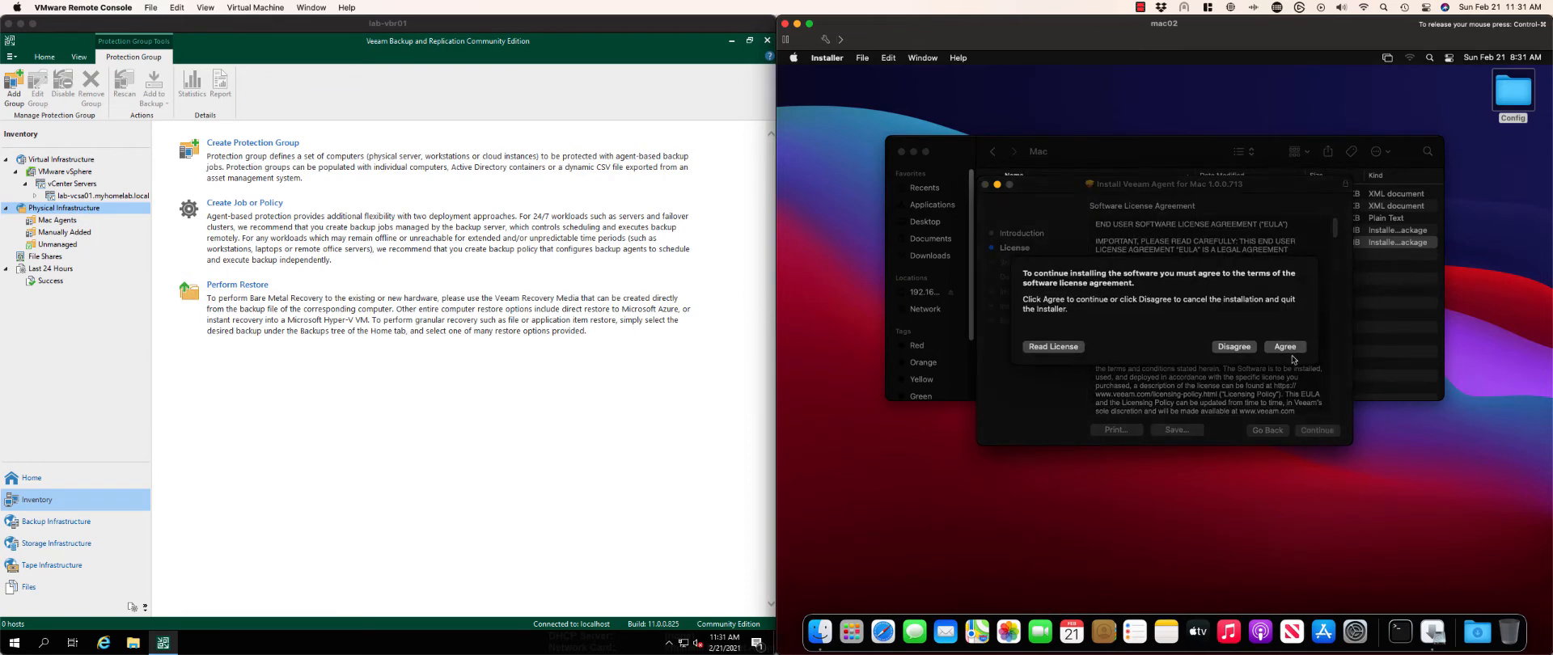
{"action": "left_click", "coordinate": [1286, 347]}
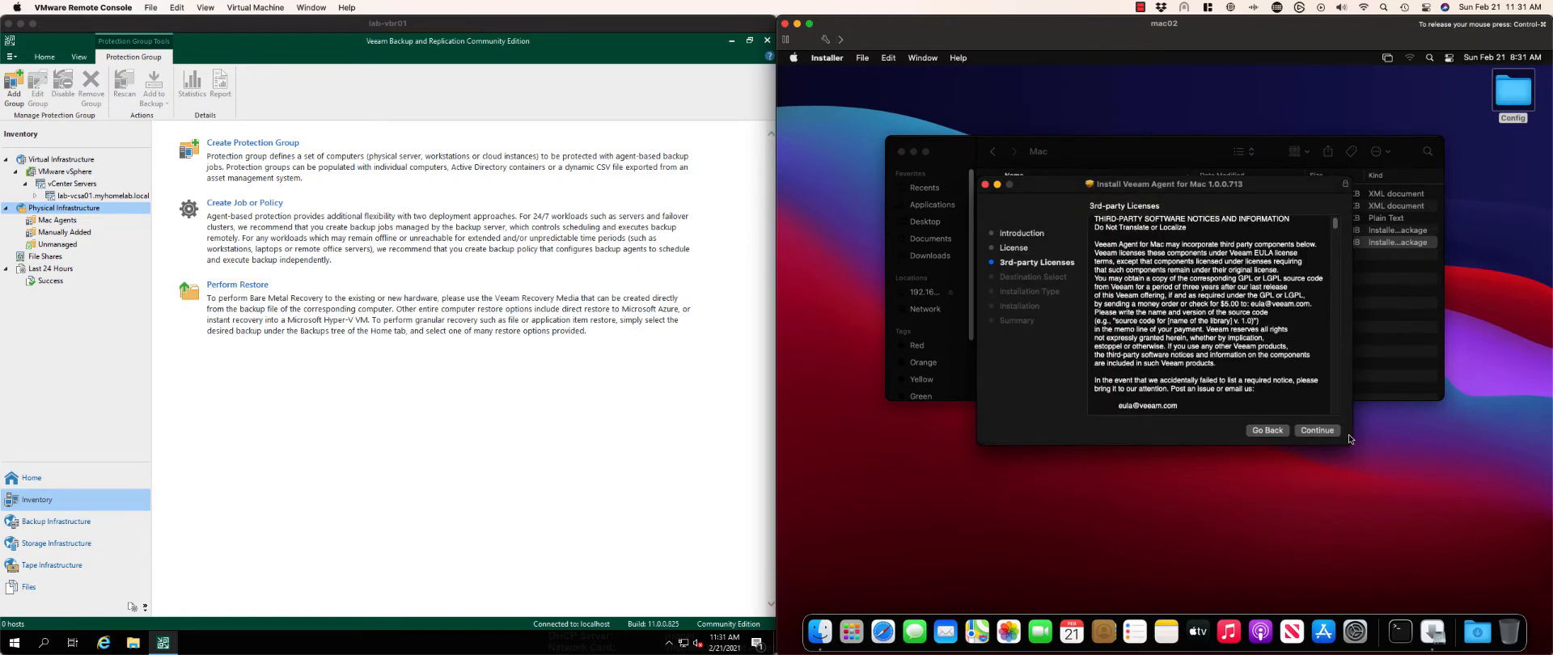
{"action": "left_click", "coordinate": [1322, 432]}
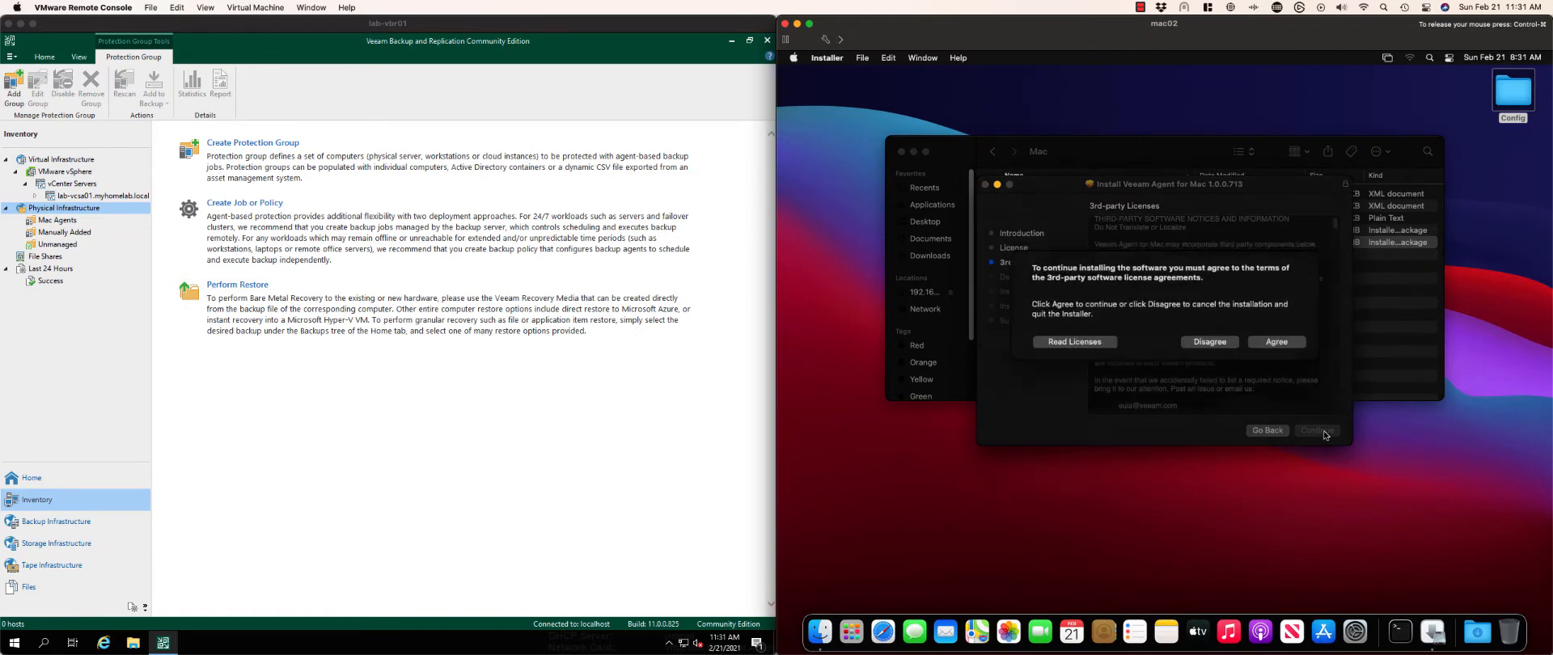
{"action": "left_click", "coordinate": [1278, 347]}
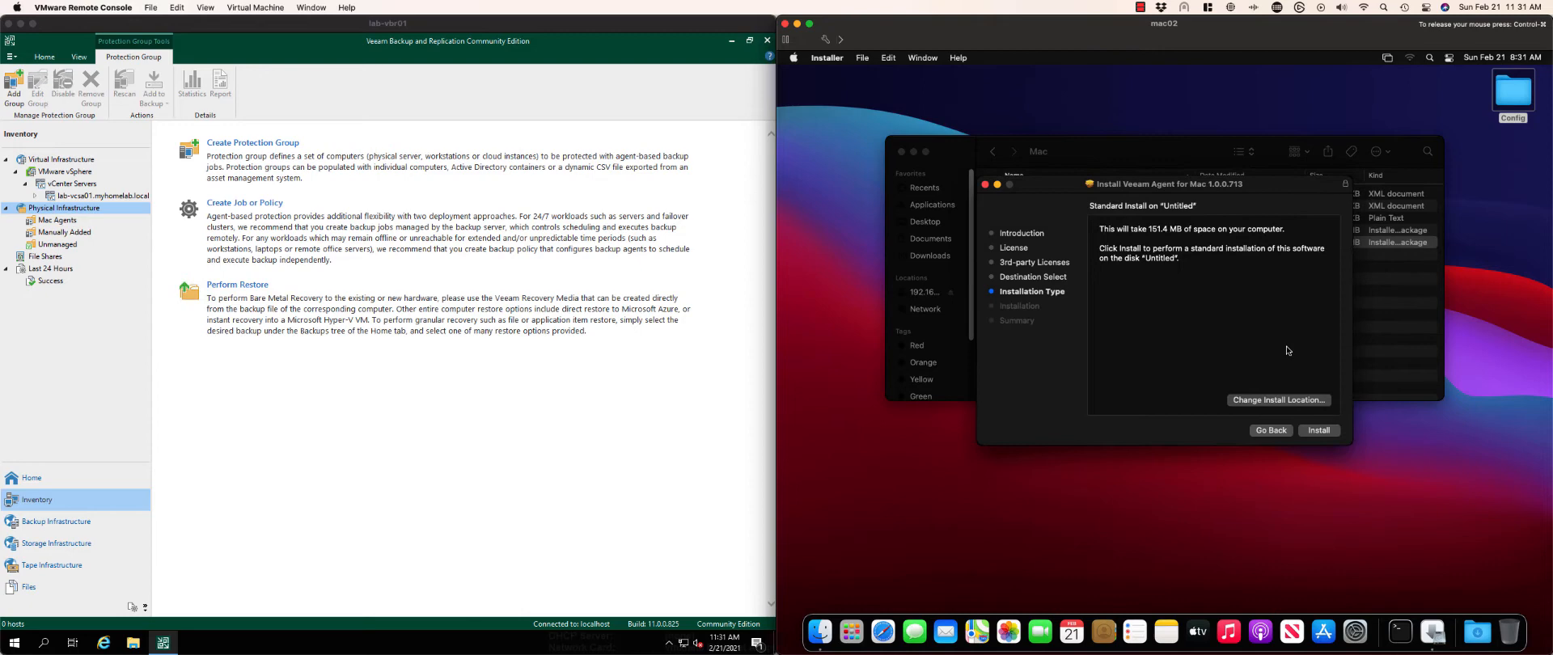
Run the standard installation, authorizing it with the Mac admin account password, and close the installer.
{"action": "left_click", "coordinate": [1325, 433]}
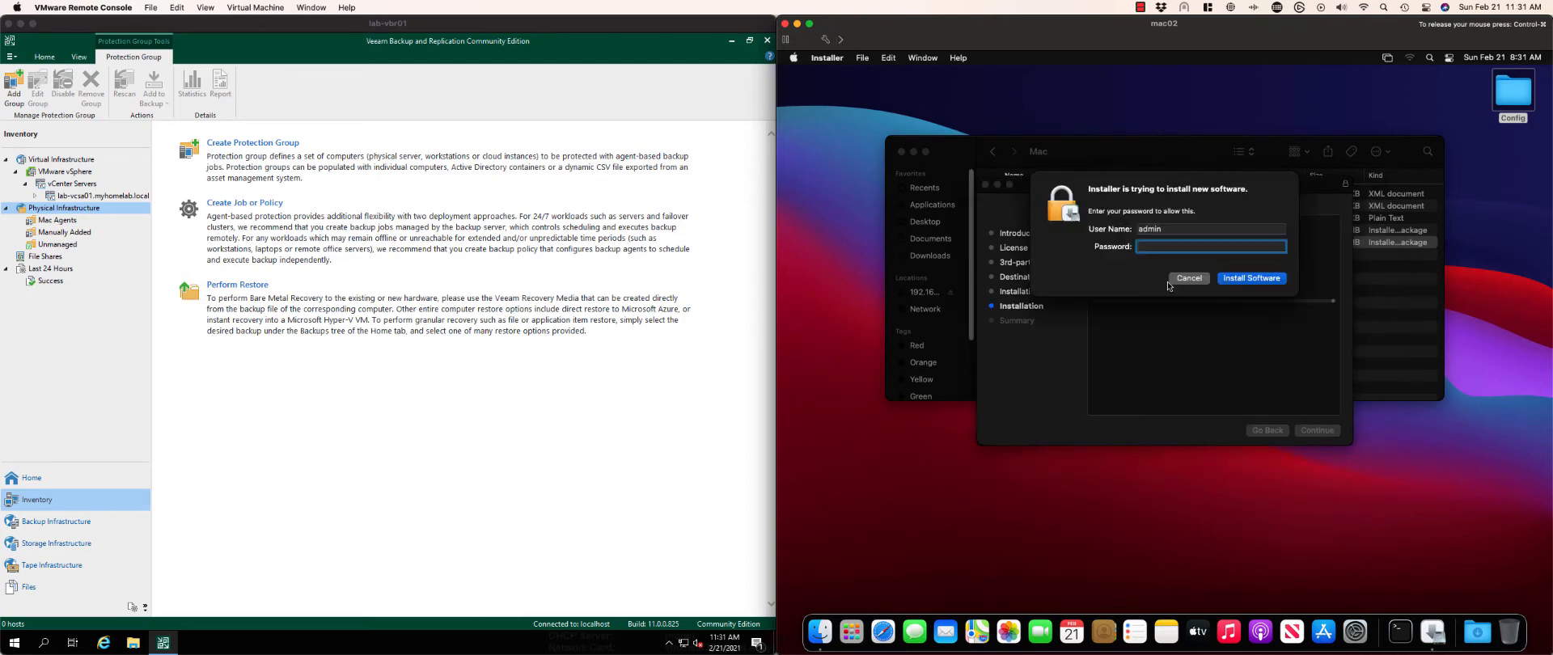
{"action": "type", "text": "a••••••••"}
{"action": "left_click", "coordinate": [1271, 280]}
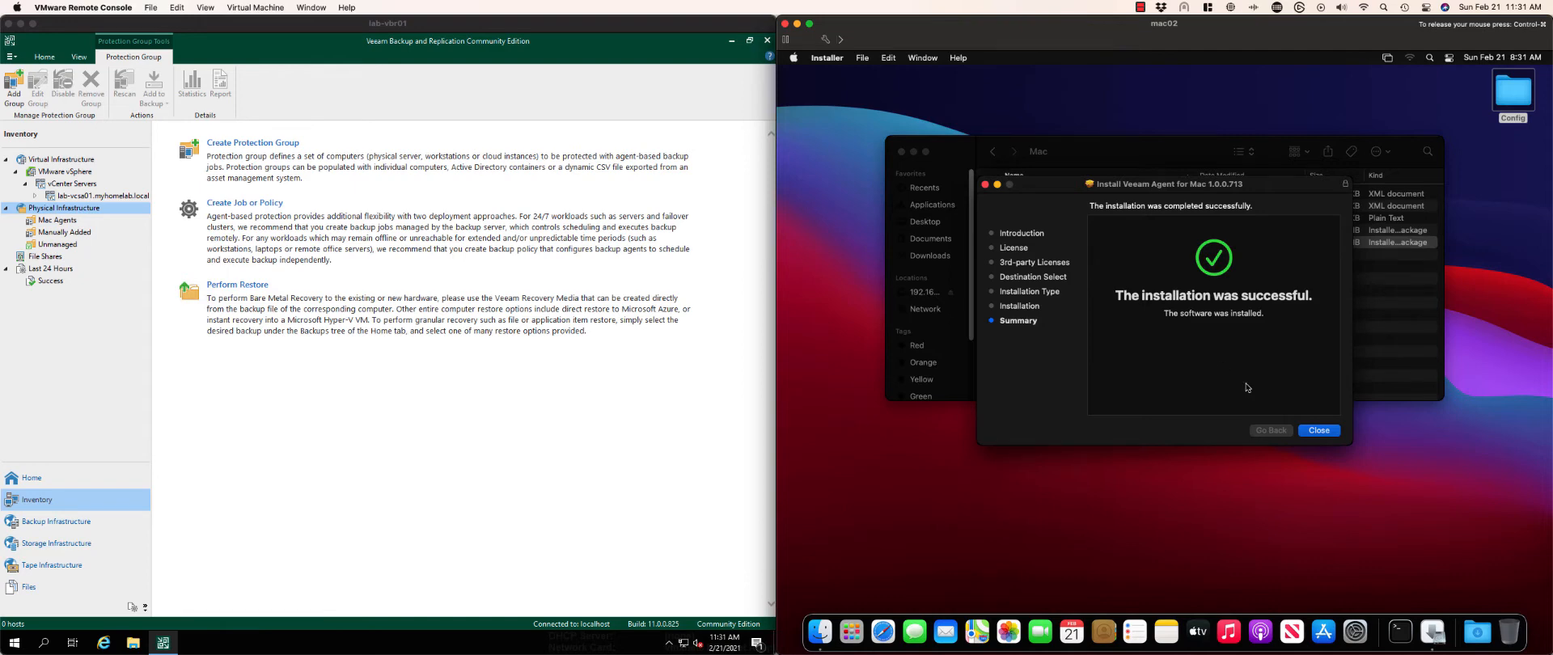
{"action": "left_click", "coordinate": [1320, 431]}
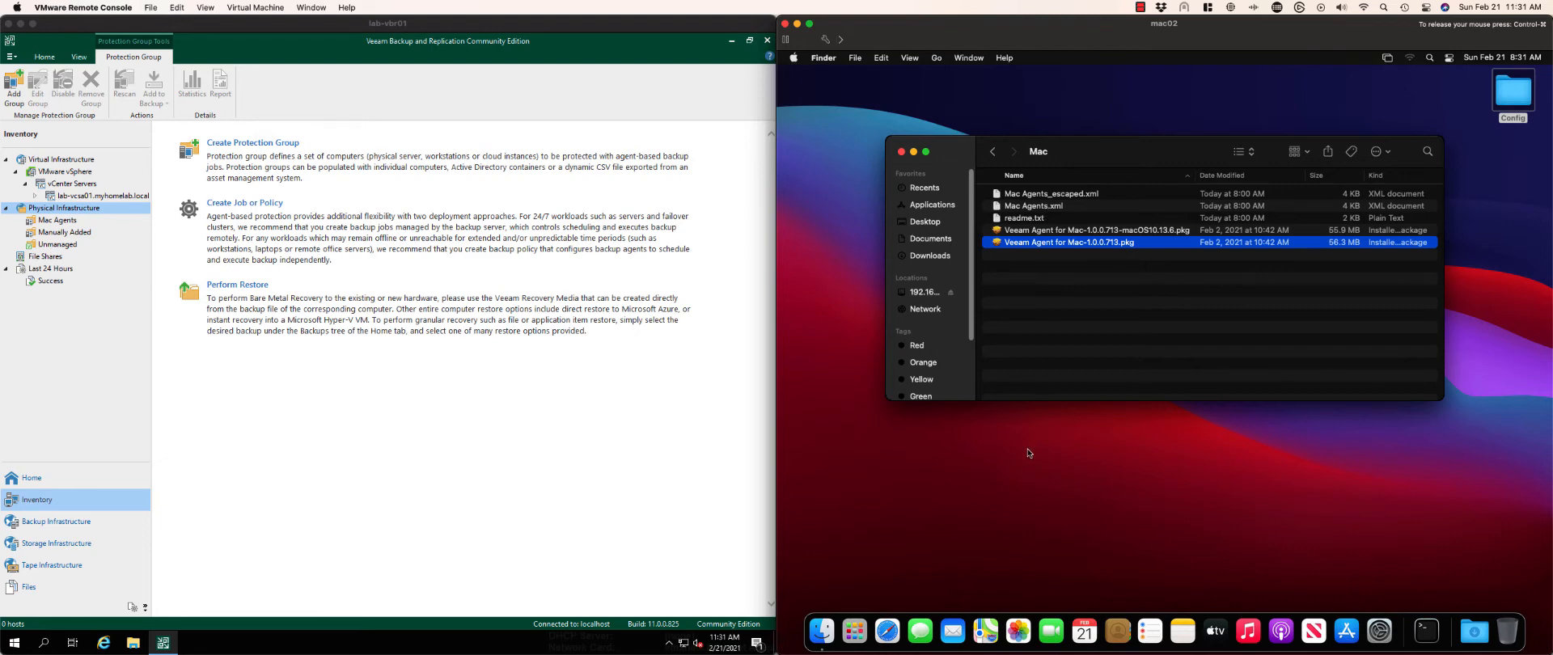
Launch the installed Veeam Agent for Mac on mac02 and open the system privacy preferences from its Full Disk Access notice.
{"action": "left_click", "coordinate": [855, 631]}
{"action": "scroll", "coordinate": [1299, 327], "scroll_direction": "down", "scroll_amount": 1}
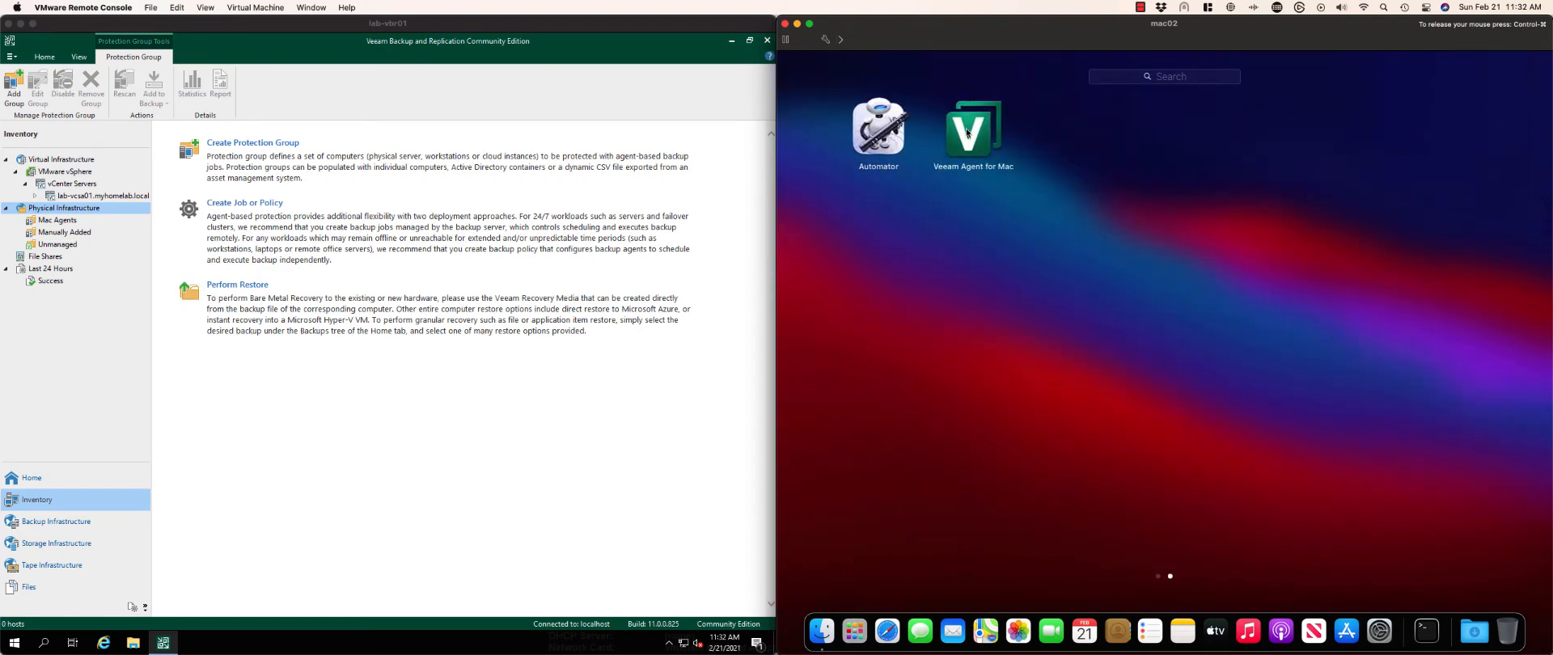
{"action": "left_click", "coordinate": [972, 133]}
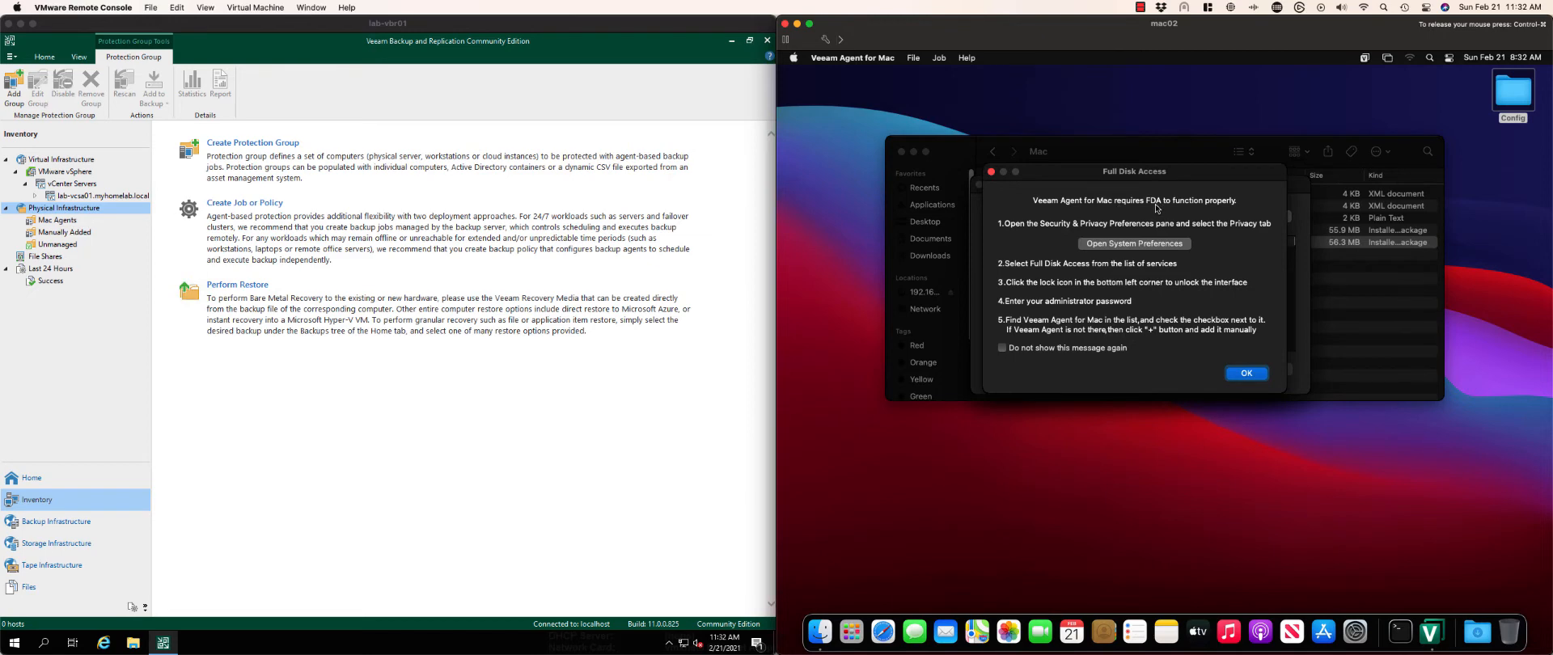
{"action": "left_click", "coordinate": [1175, 247]}
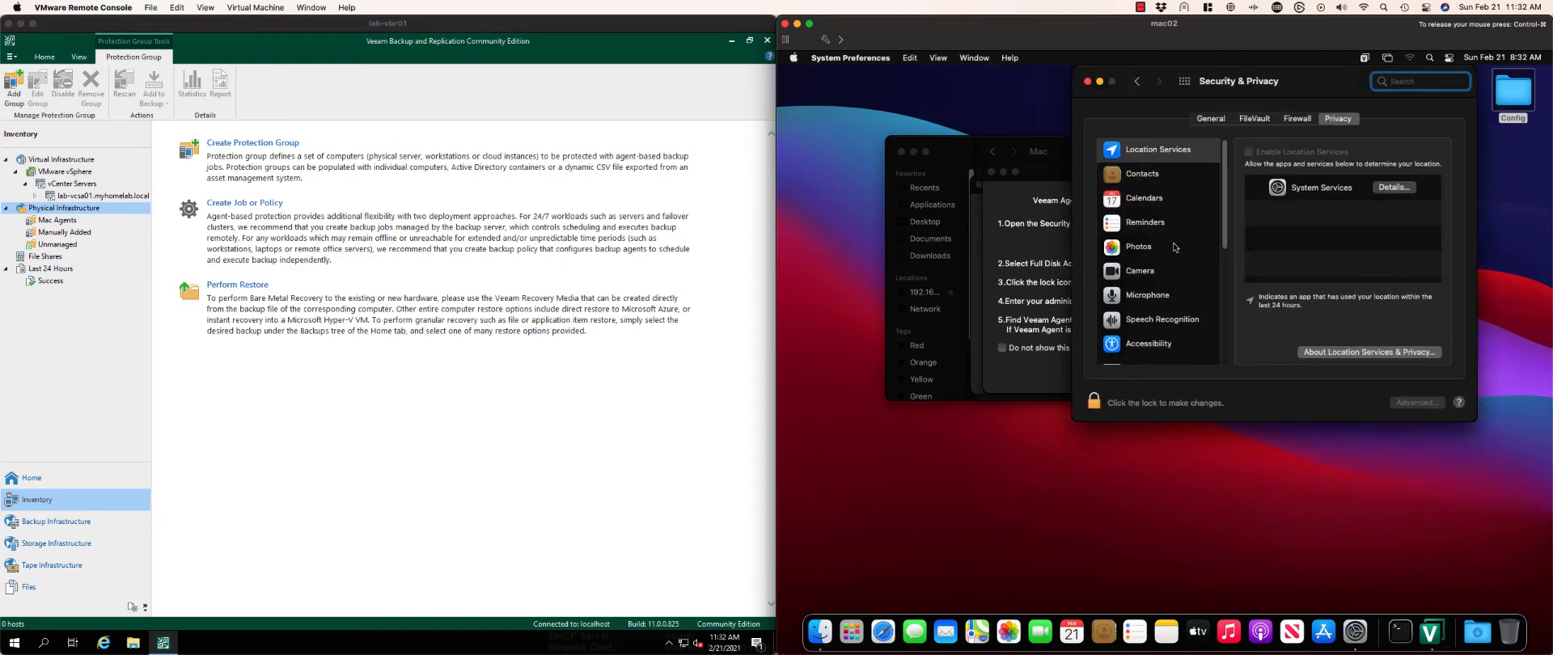
Display the Full Disk Access privacy settings and unlock them for changes with the Mac admin account password.
{"action": "left_click_drag", "start_coordinate": [1224, 228], "coordinate": [1227, 289]}
{"action": "left_click", "coordinate": [1152, 263]}
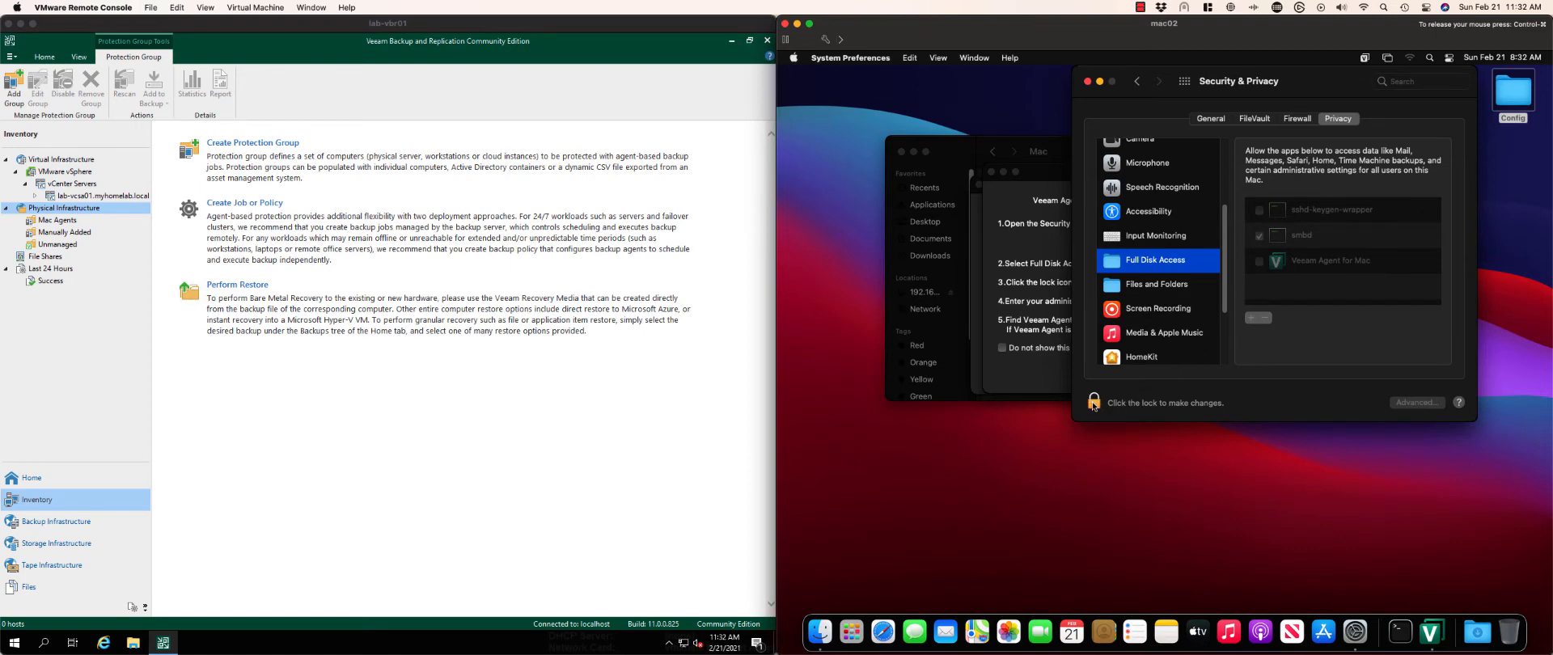
{"action": "left_click", "coordinate": [1096, 402]}
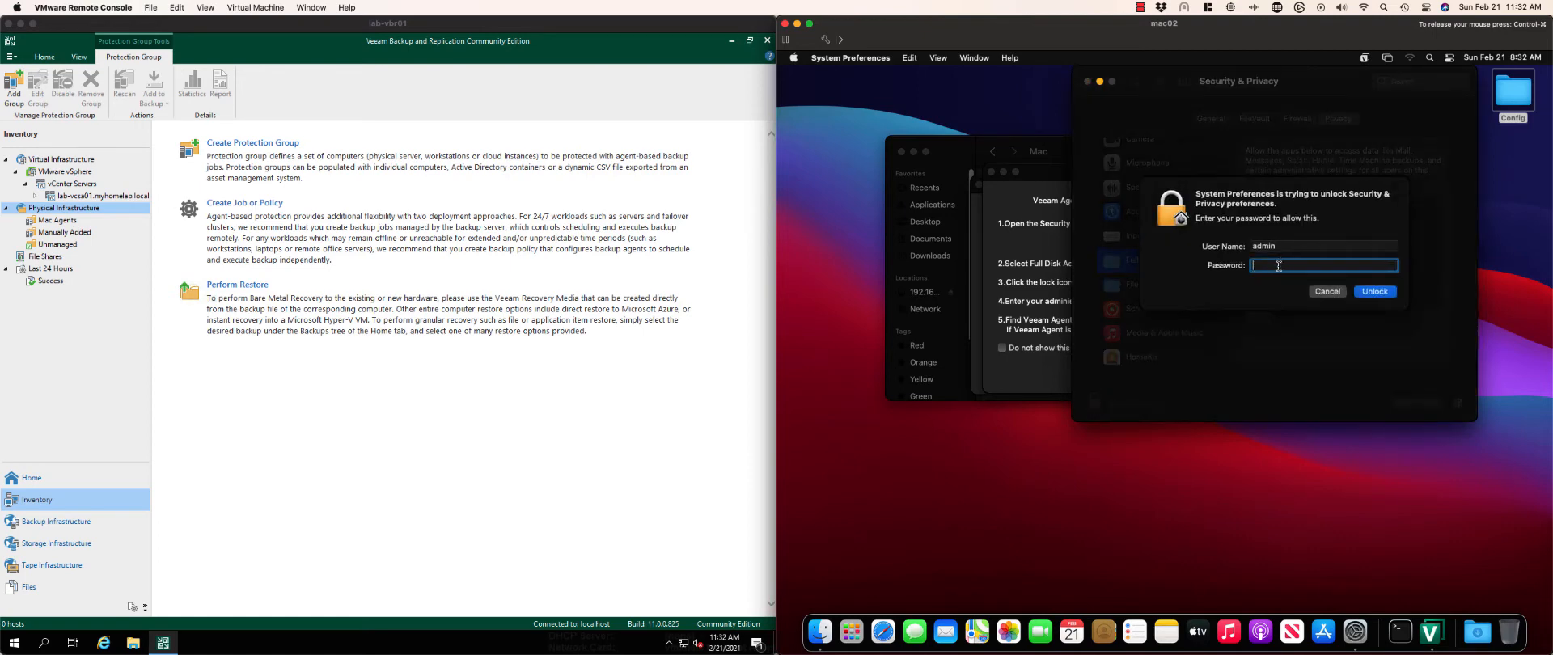
{"action": "type", "text": "••••••••••"}
{"action": "left_click", "coordinate": [1392, 291]}
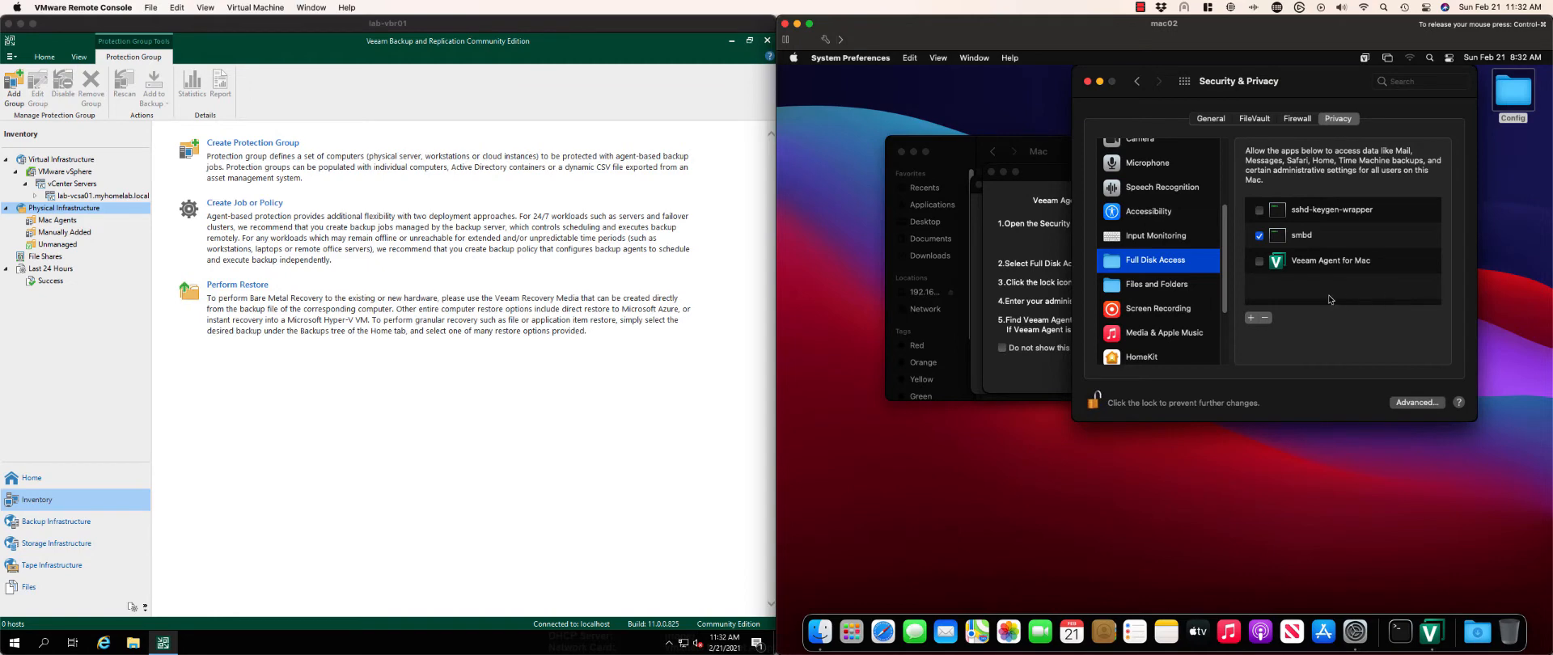
Grant Veeam Agent for Mac full disk access with the quit and reopen option, and quit the agent from its startup dialog.
{"action": "left_click", "coordinate": [1259, 261]}
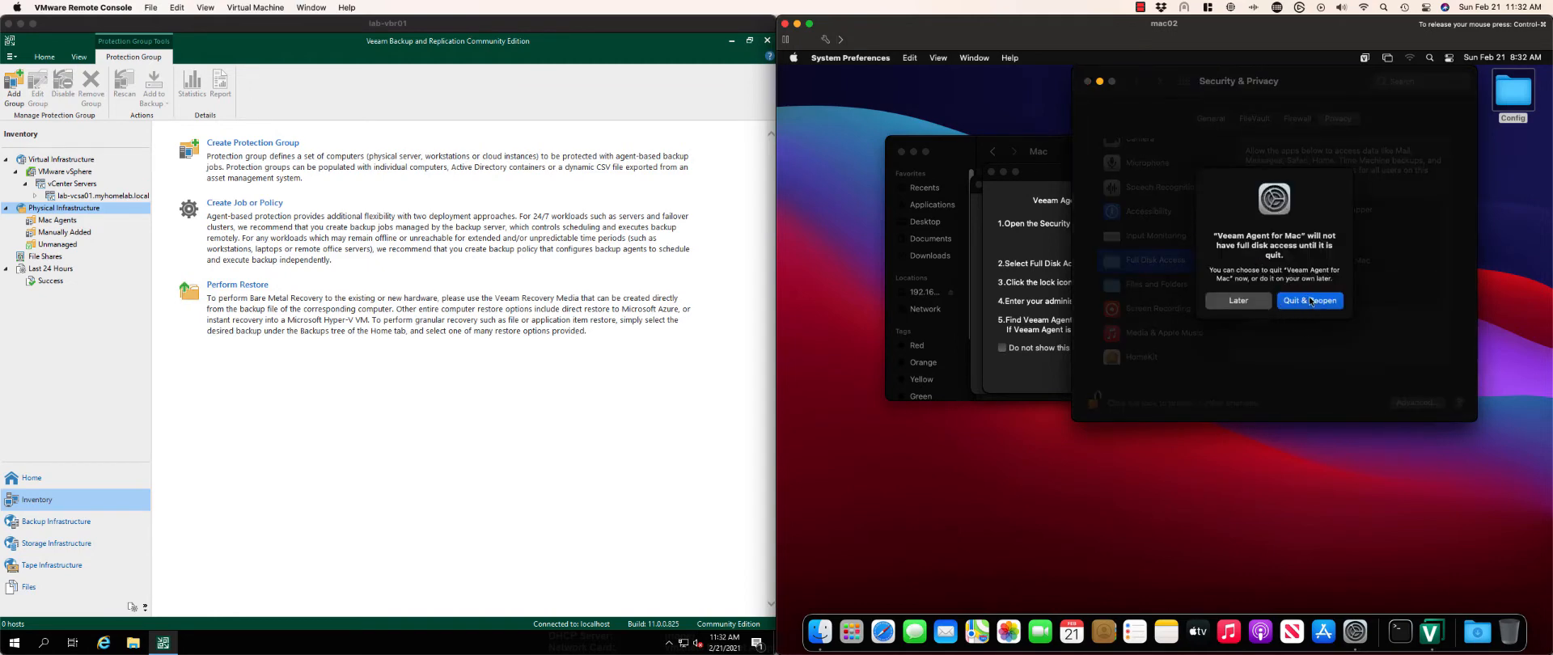
{"action": "left_click", "coordinate": [1335, 304]}
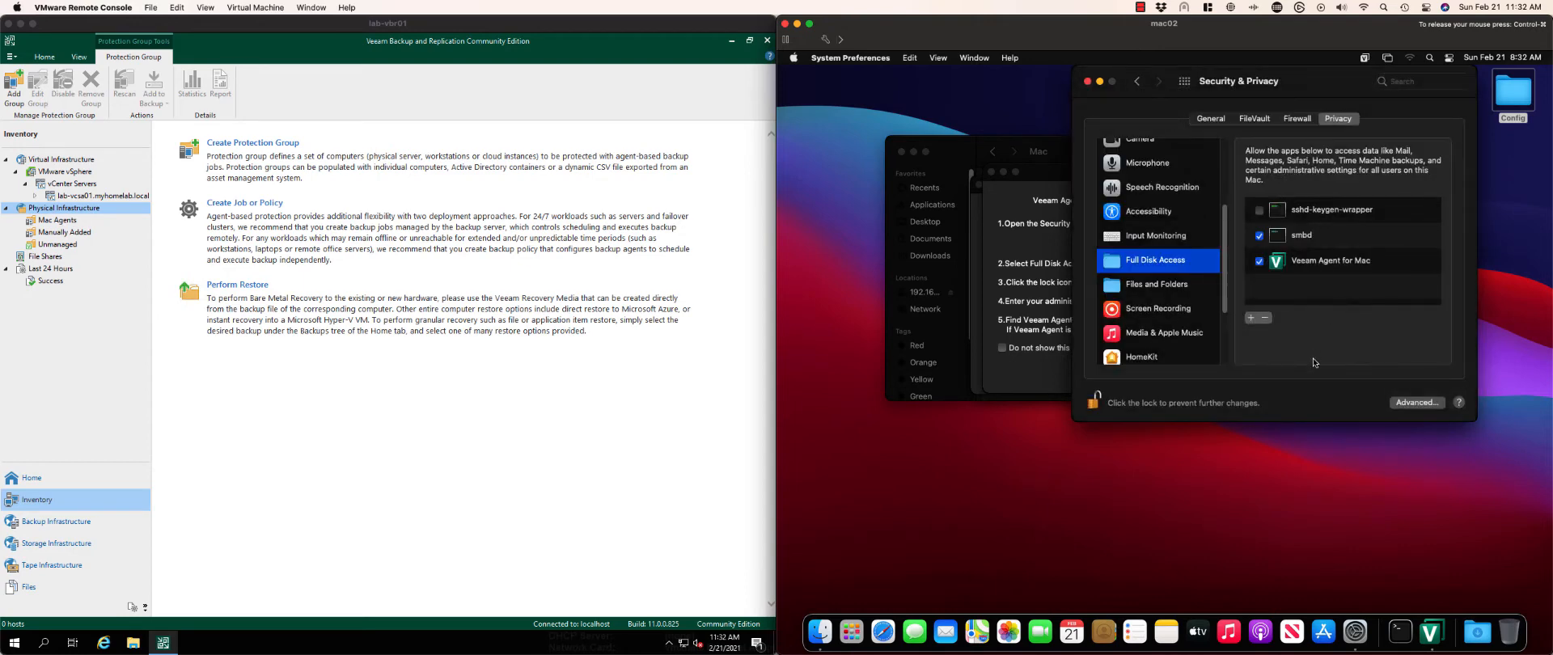
{"action": "left_click", "coordinate": [1032, 270]}
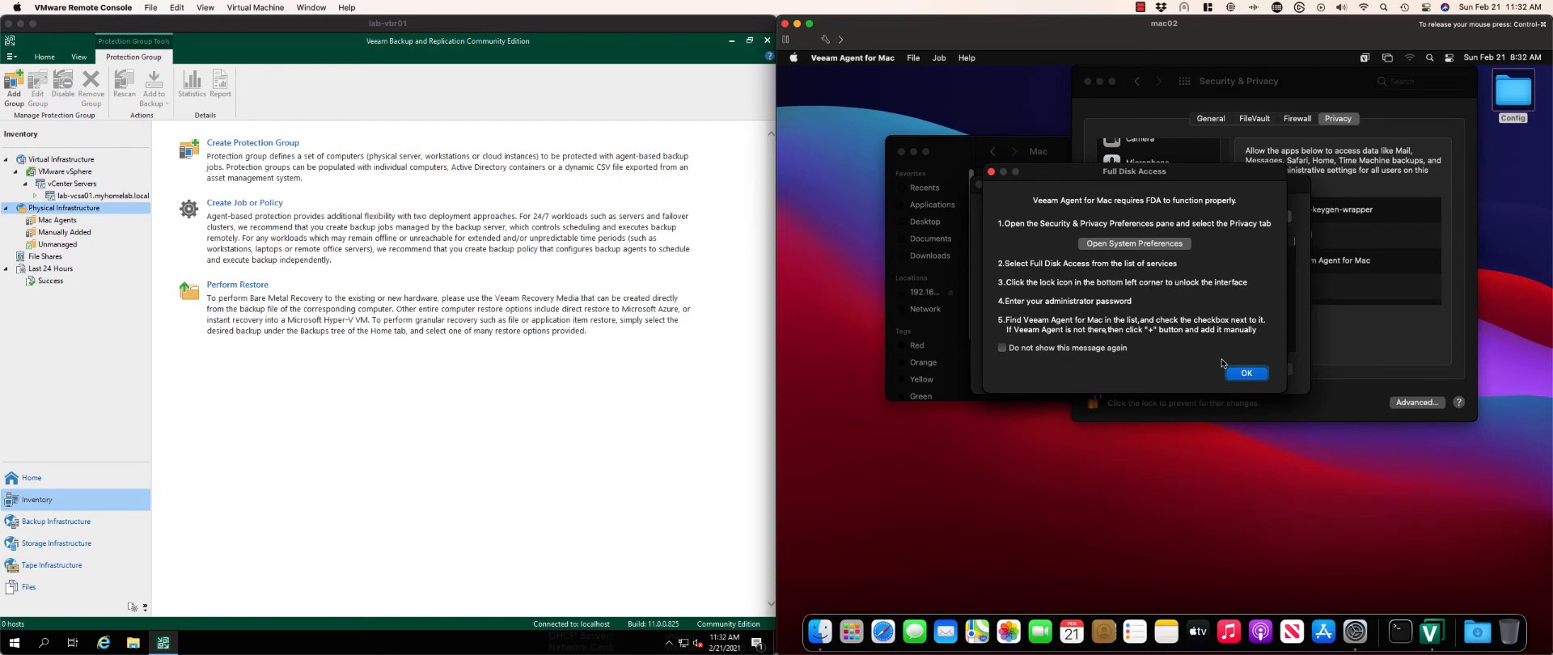
{"action": "left_click", "coordinate": [1246, 372]}
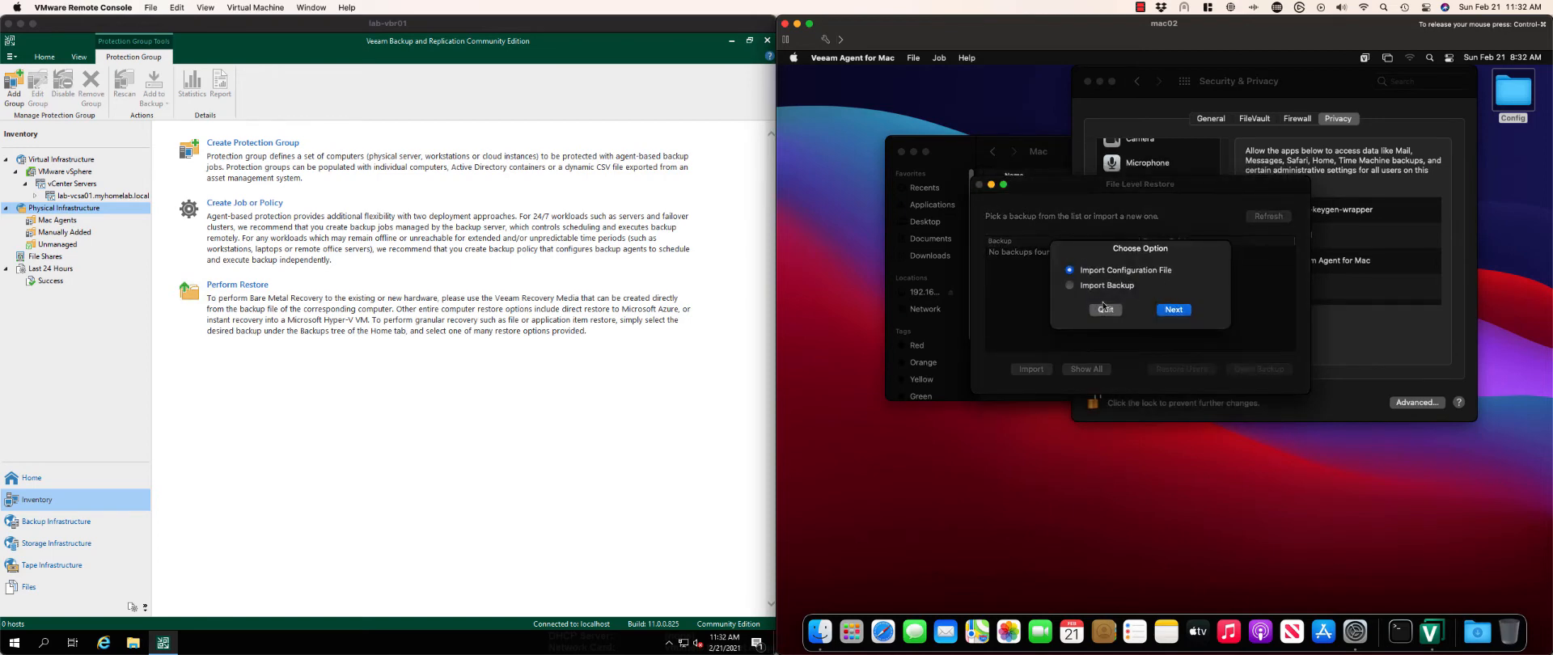
{"action": "left_click", "coordinate": [1107, 312]}
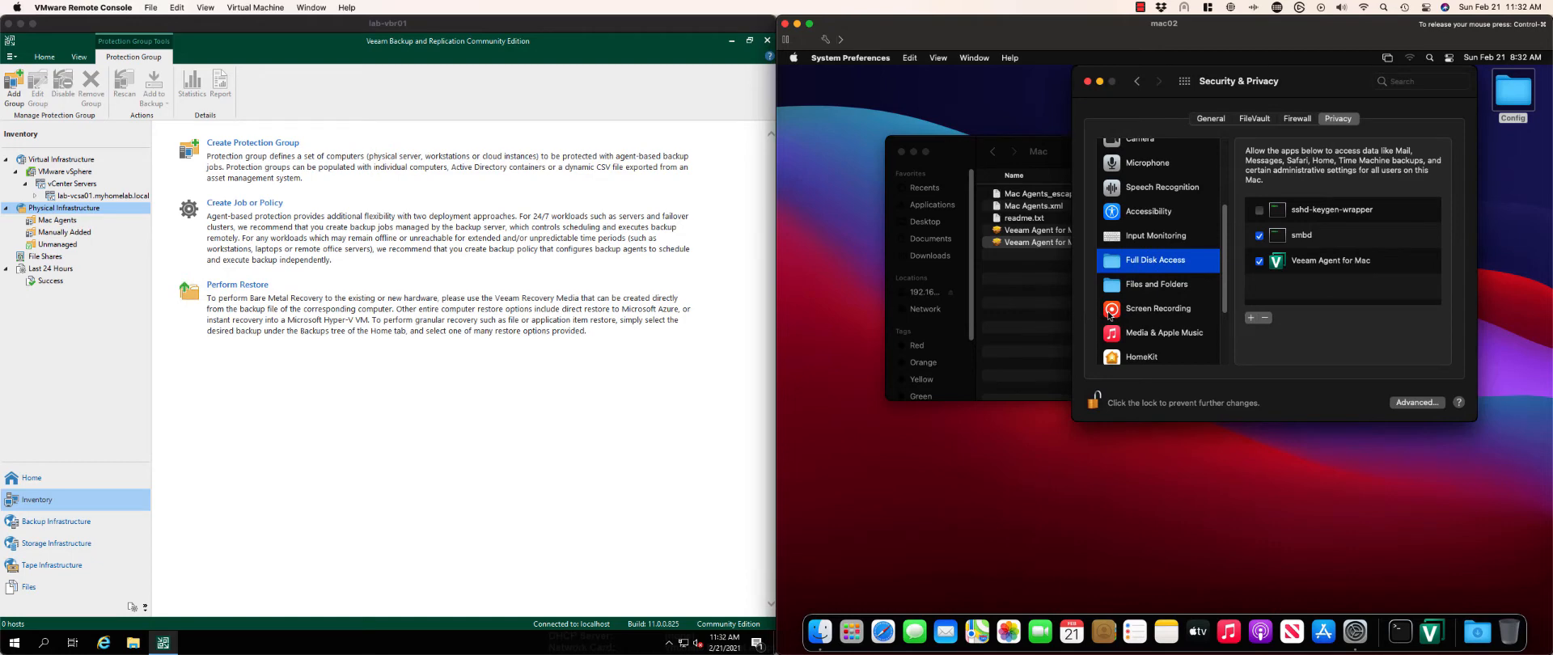
Reopen Security & Privacy to lock the settings against further changes, and quit System Preferences.
{"action": "left_click", "coordinate": [1139, 84]}
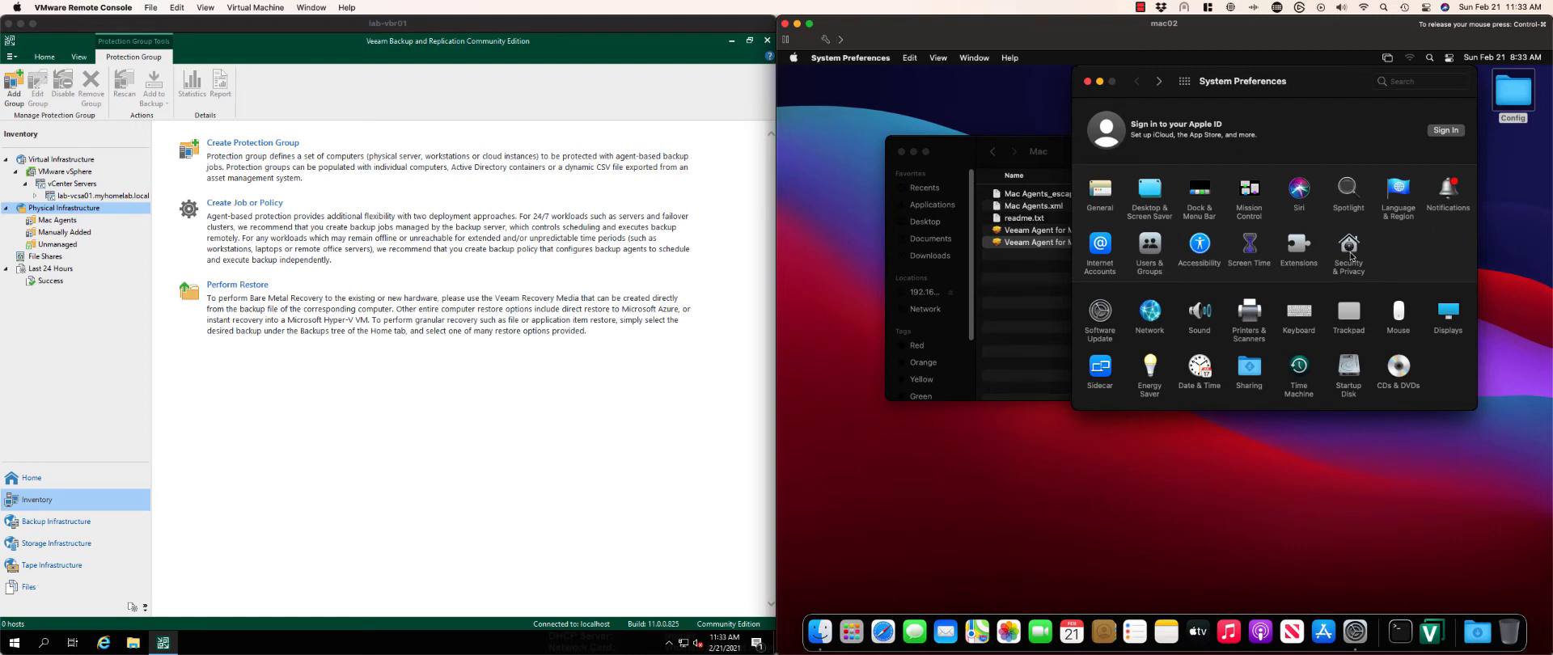
{"action": "left_click", "coordinate": [1349, 251]}
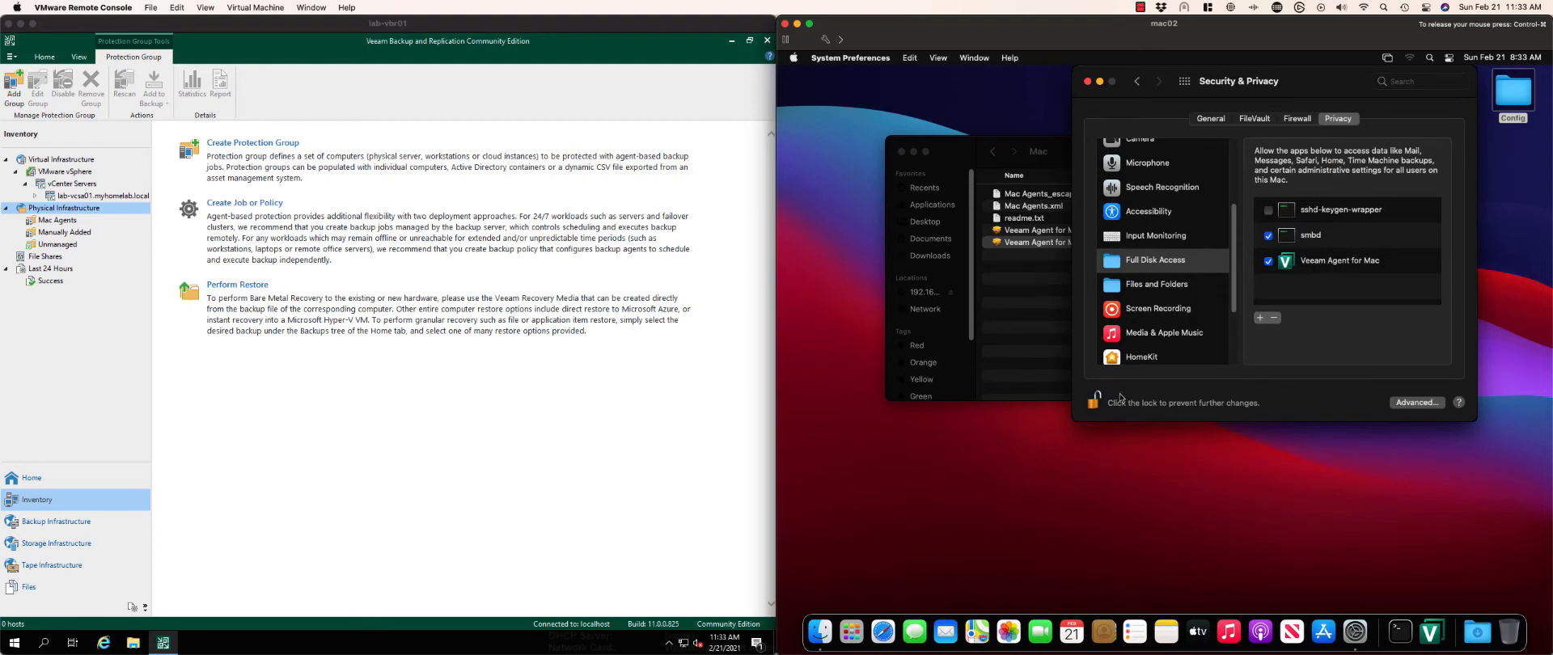
{"action": "left_click", "coordinate": [1094, 401]}
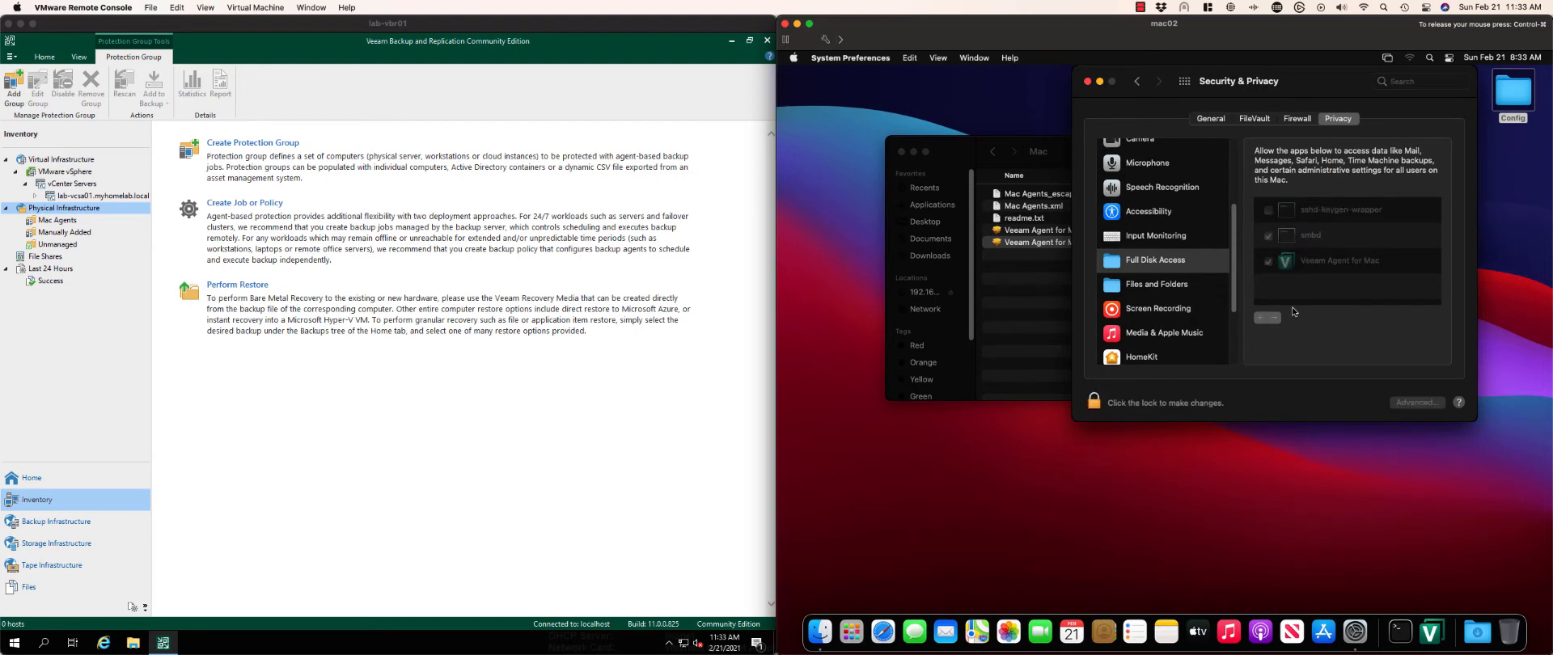
{"action": "left_click", "coordinate": [850, 58]}
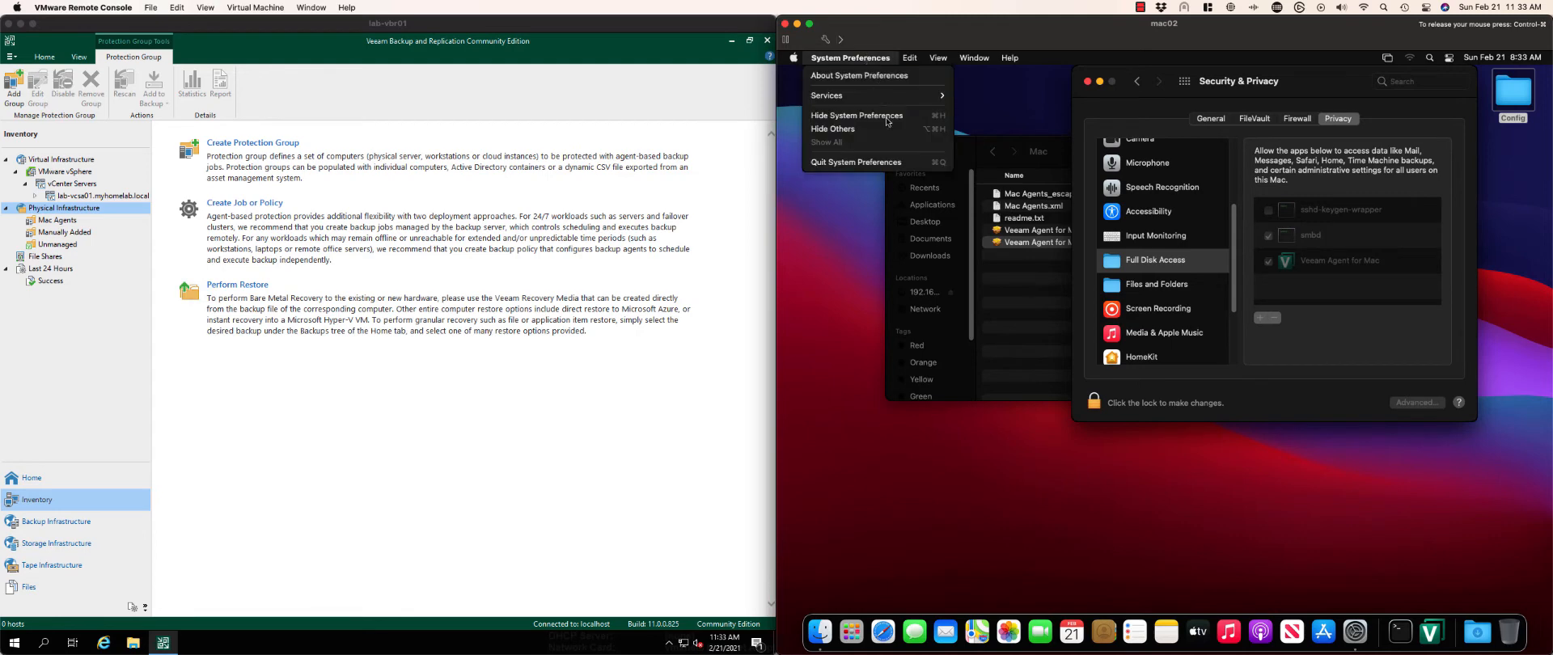
{"action": "left_click", "coordinate": [890, 163]}
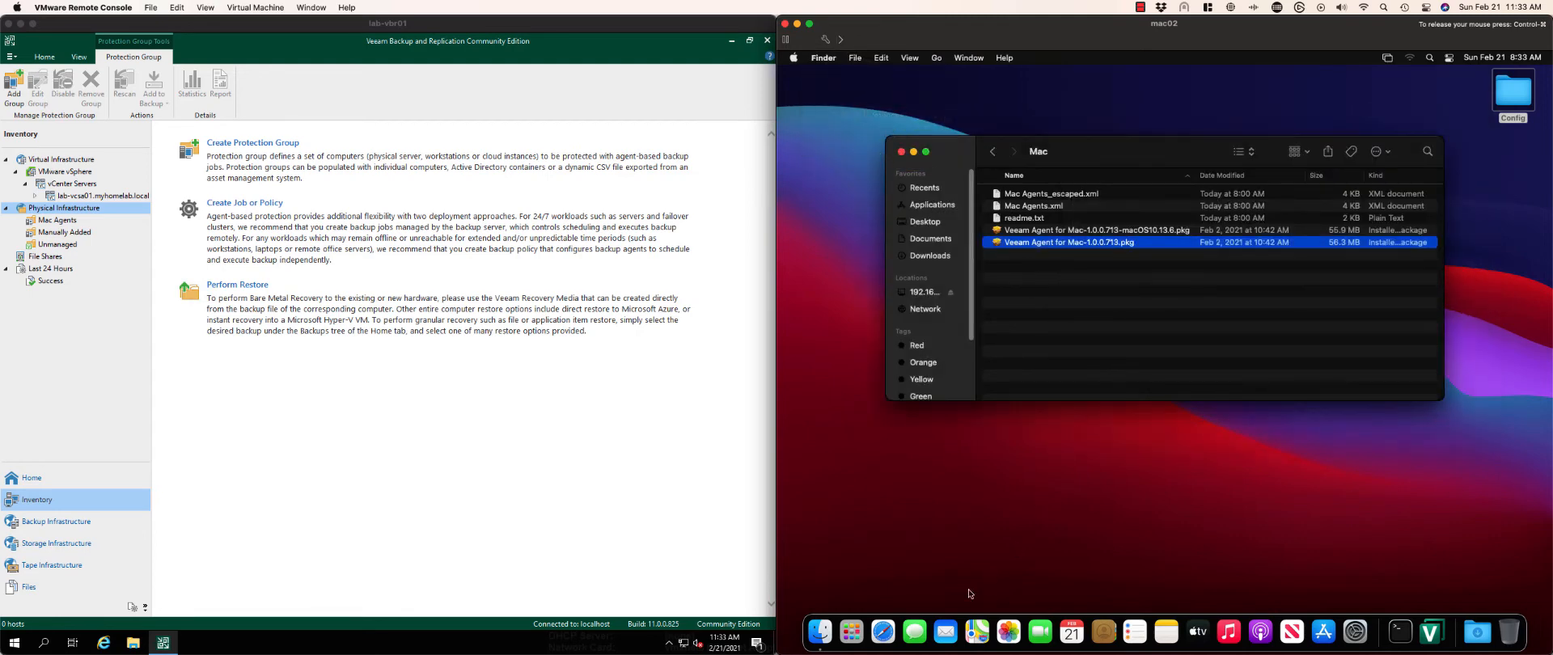
Relaunch Veeam Agent for Mac and proceed with the Import Configuration File option.
{"action": "left_click", "coordinate": [852, 632]}
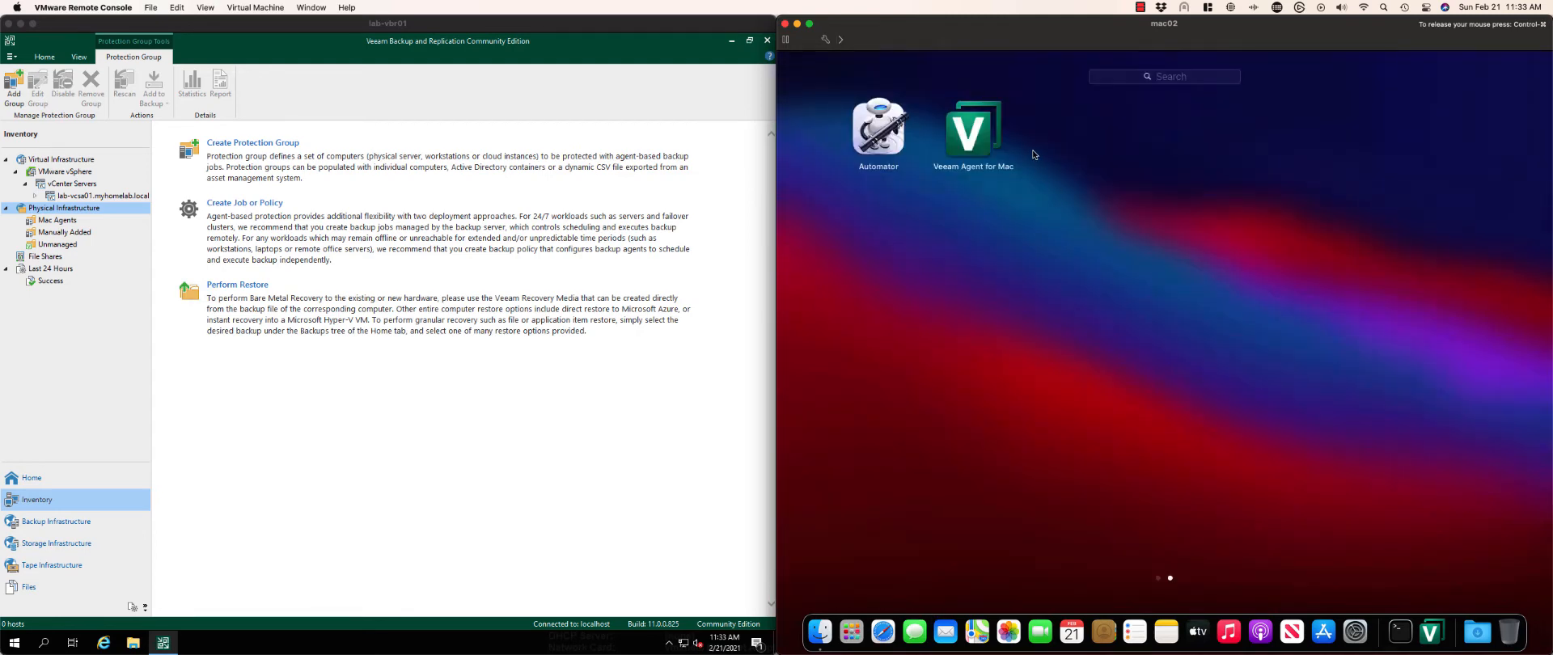
{"action": "left_click", "coordinate": [970, 144]}
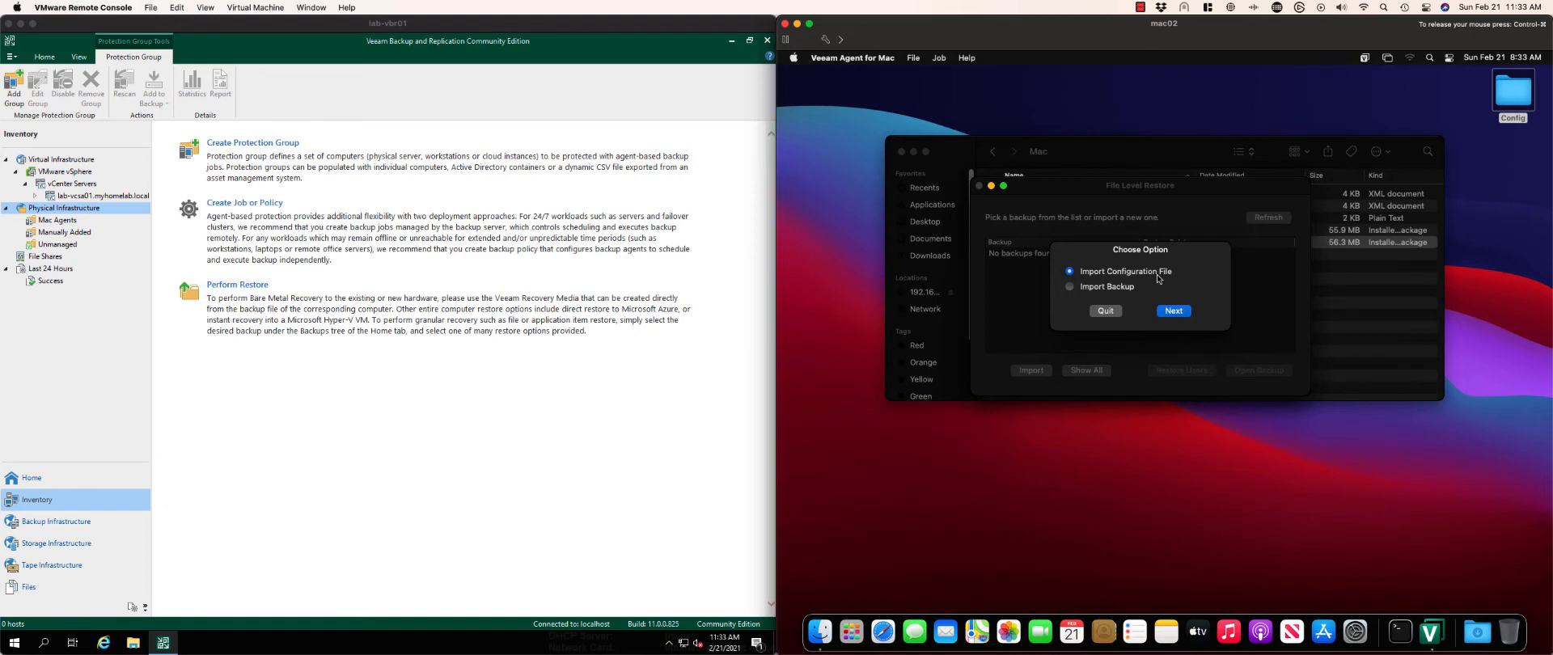
{"action": "left_click", "coordinate": [1179, 312]}
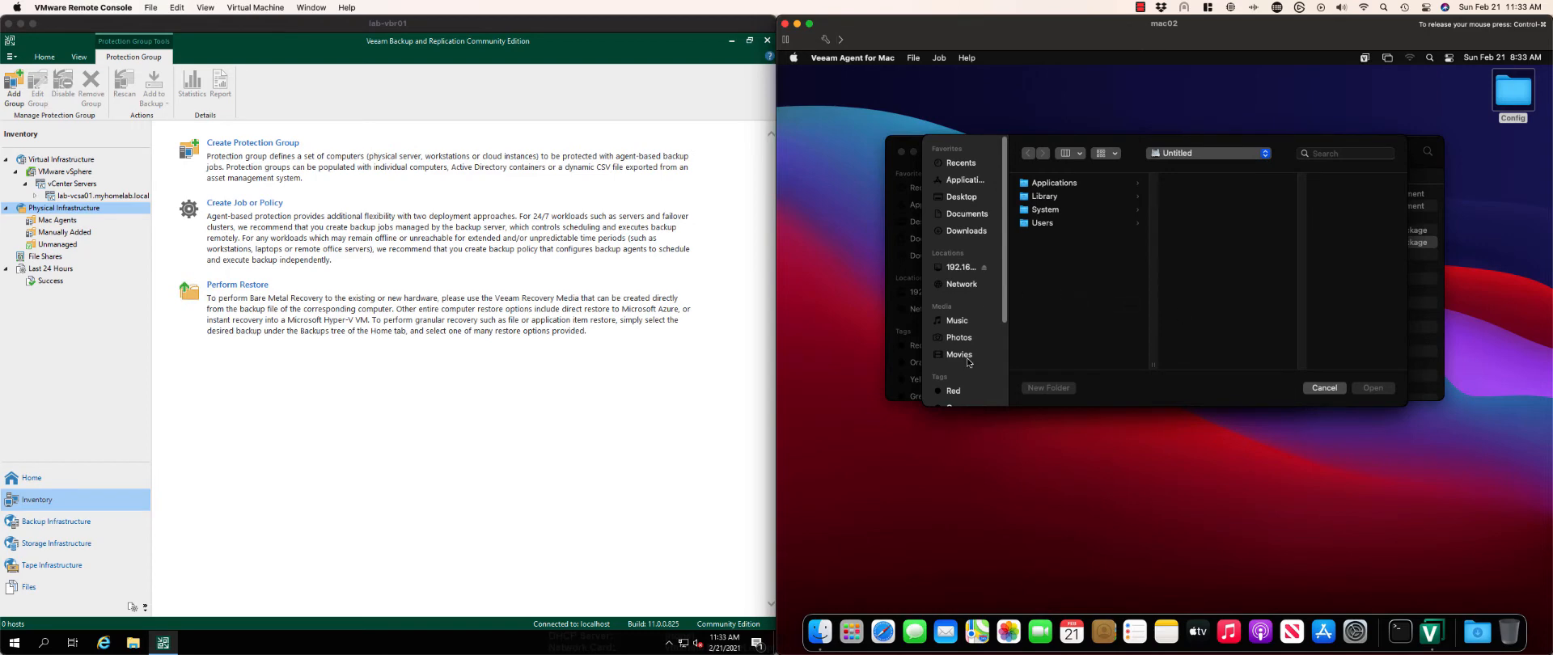
Import Mac Agents.xml from Desktop/Config/Mac Agents Distribs/Mac, with the Mac Agents protection group displayed on the backup server.
{"action": "left_click", "coordinate": [969, 200]}
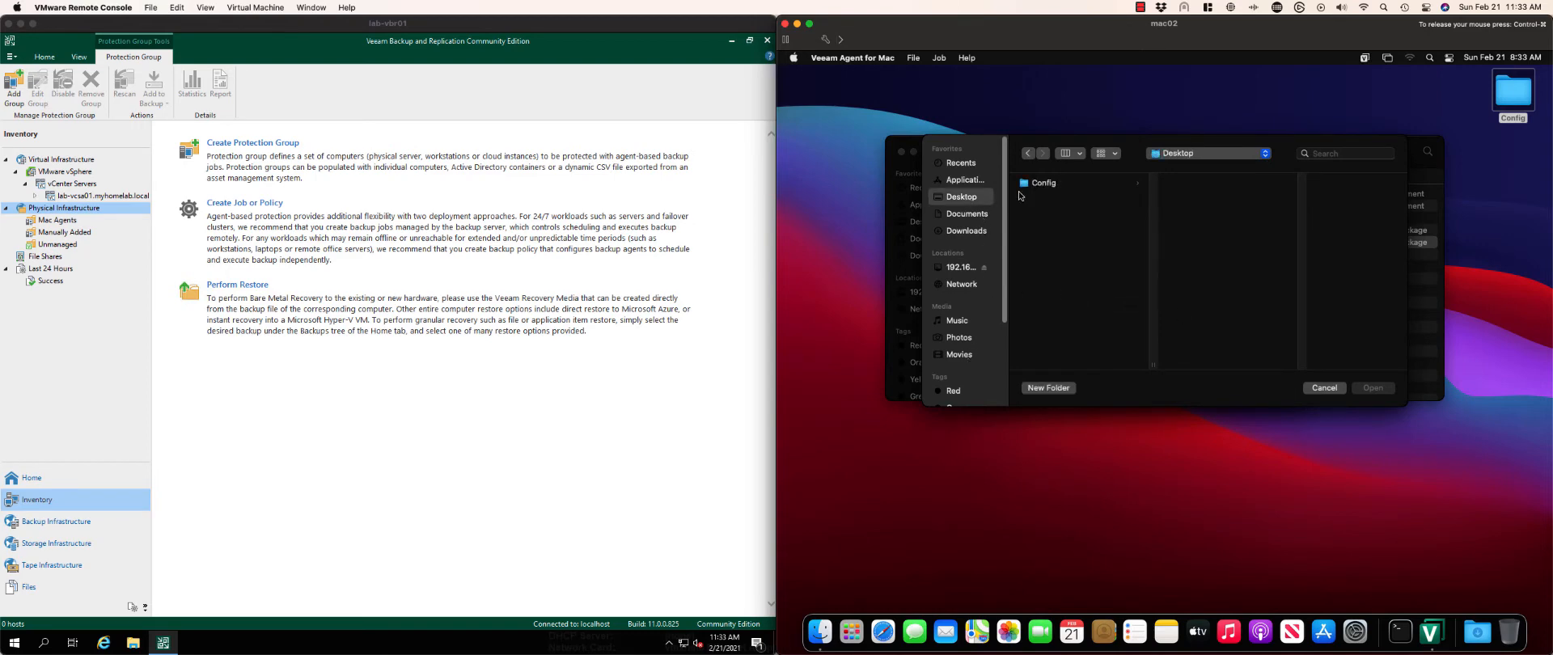
{"action": "left_click", "coordinate": [1055, 185]}
{"action": "left_click", "coordinate": [1203, 185]}
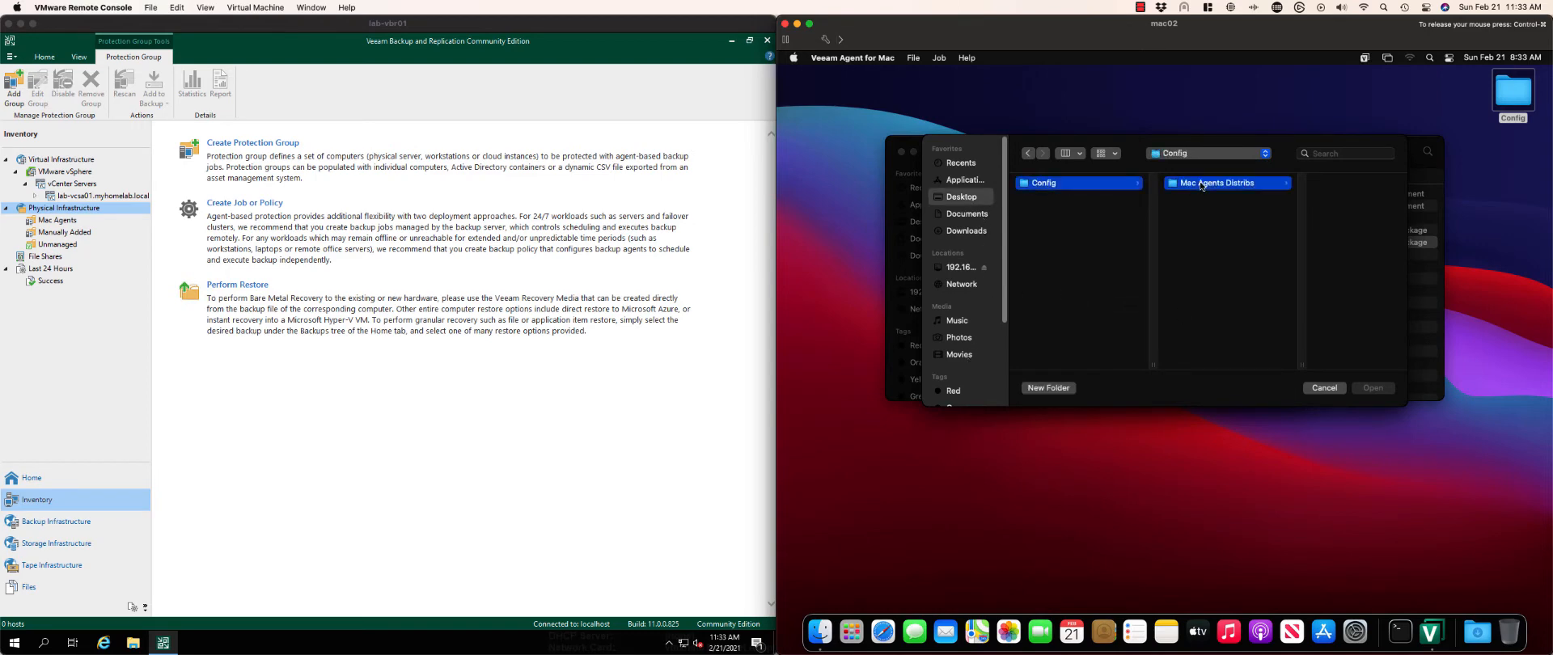
{"action": "left_click", "coordinate": [1270, 185]}
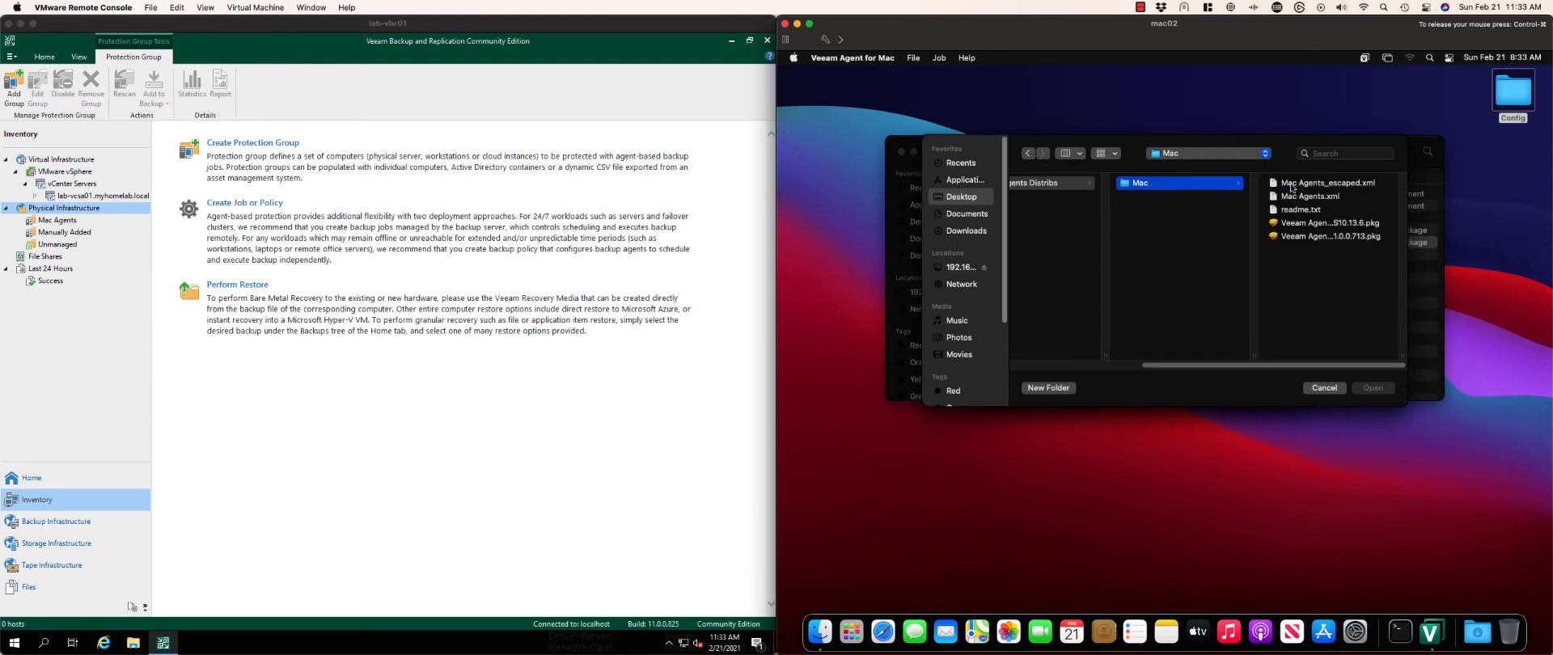
{"action": "left_click", "coordinate": [1321, 200]}
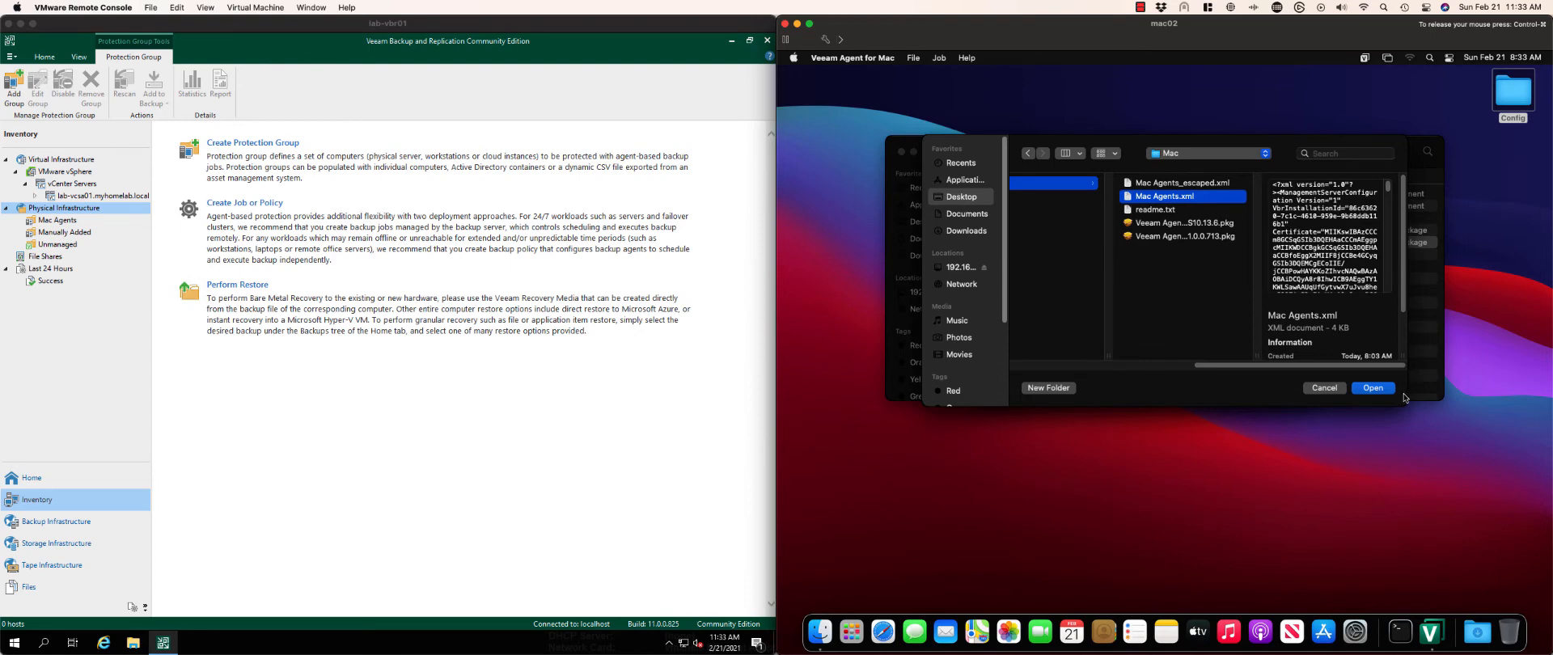
{"action": "left_click", "coordinate": [57, 224]}
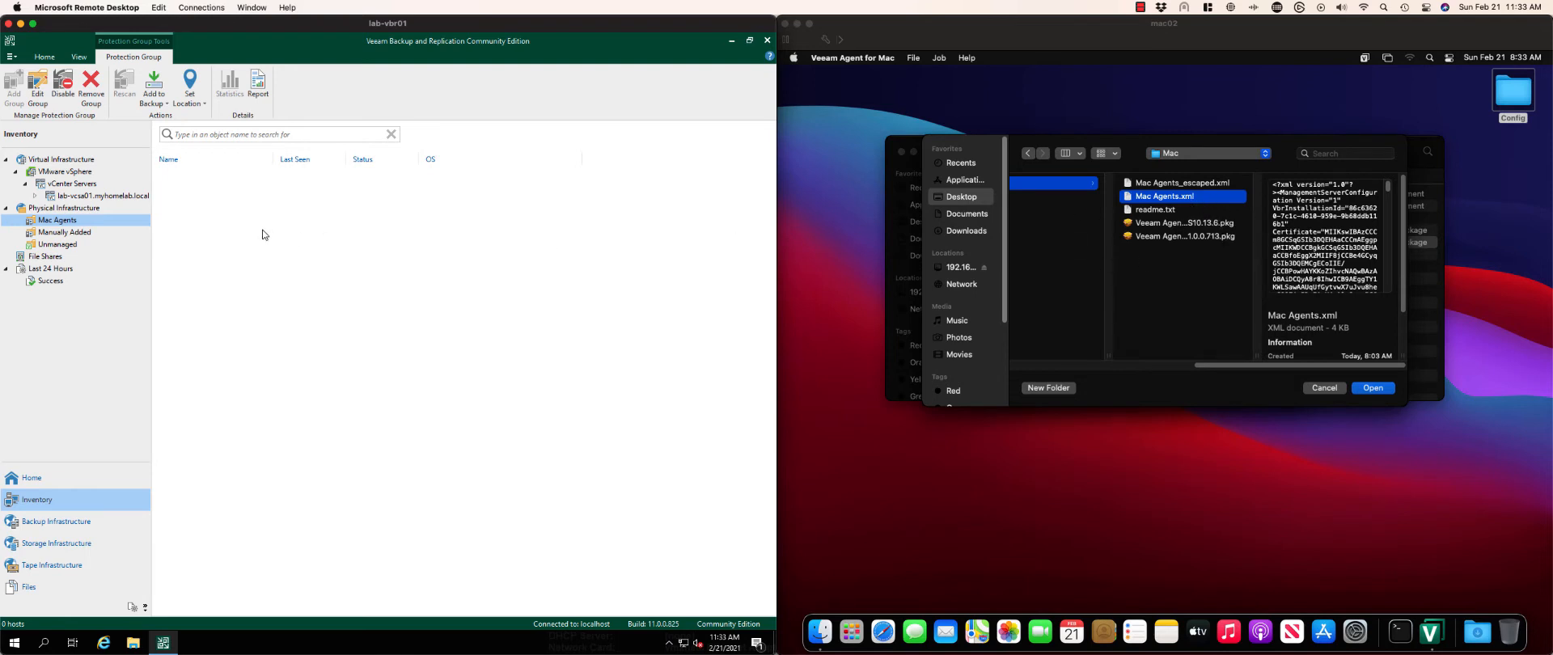
{"action": "left_click", "coordinate": [1382, 390]}
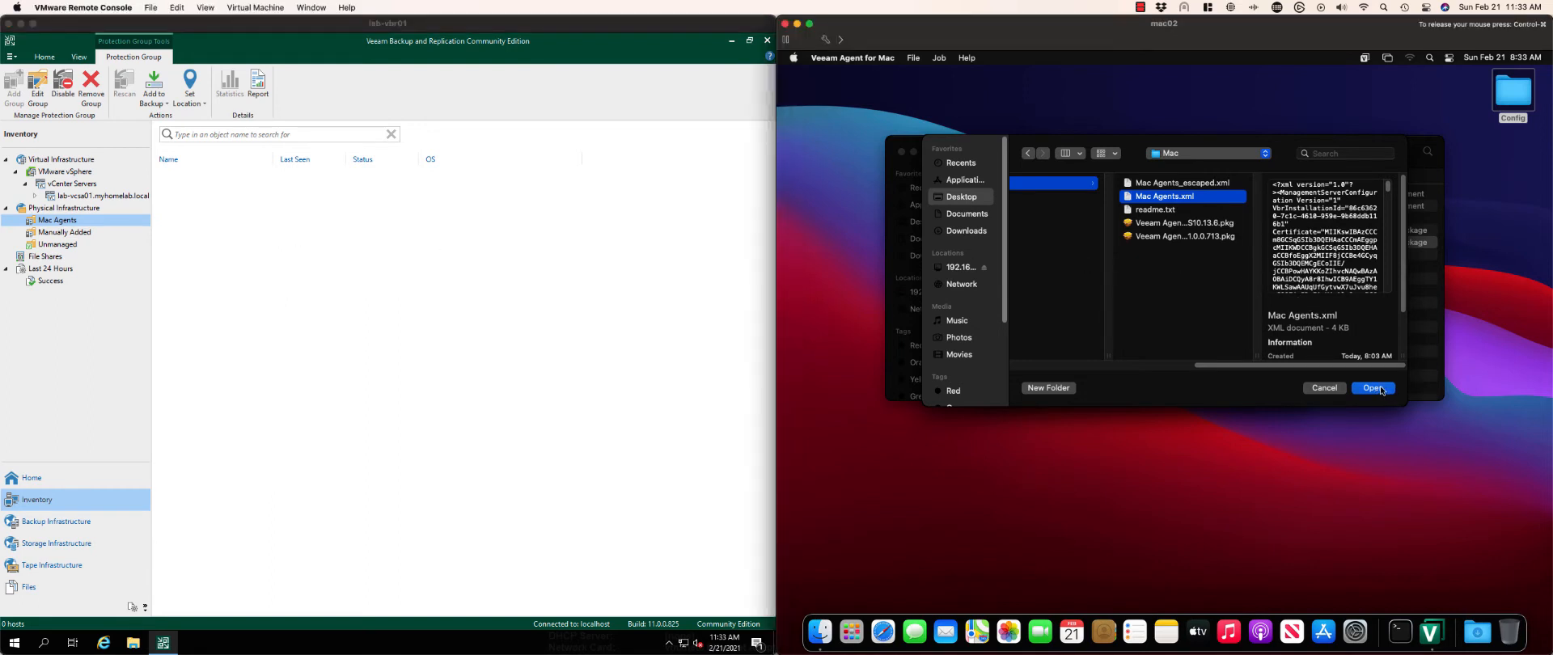
{"action": "left_click", "coordinate": [1374, 388]}
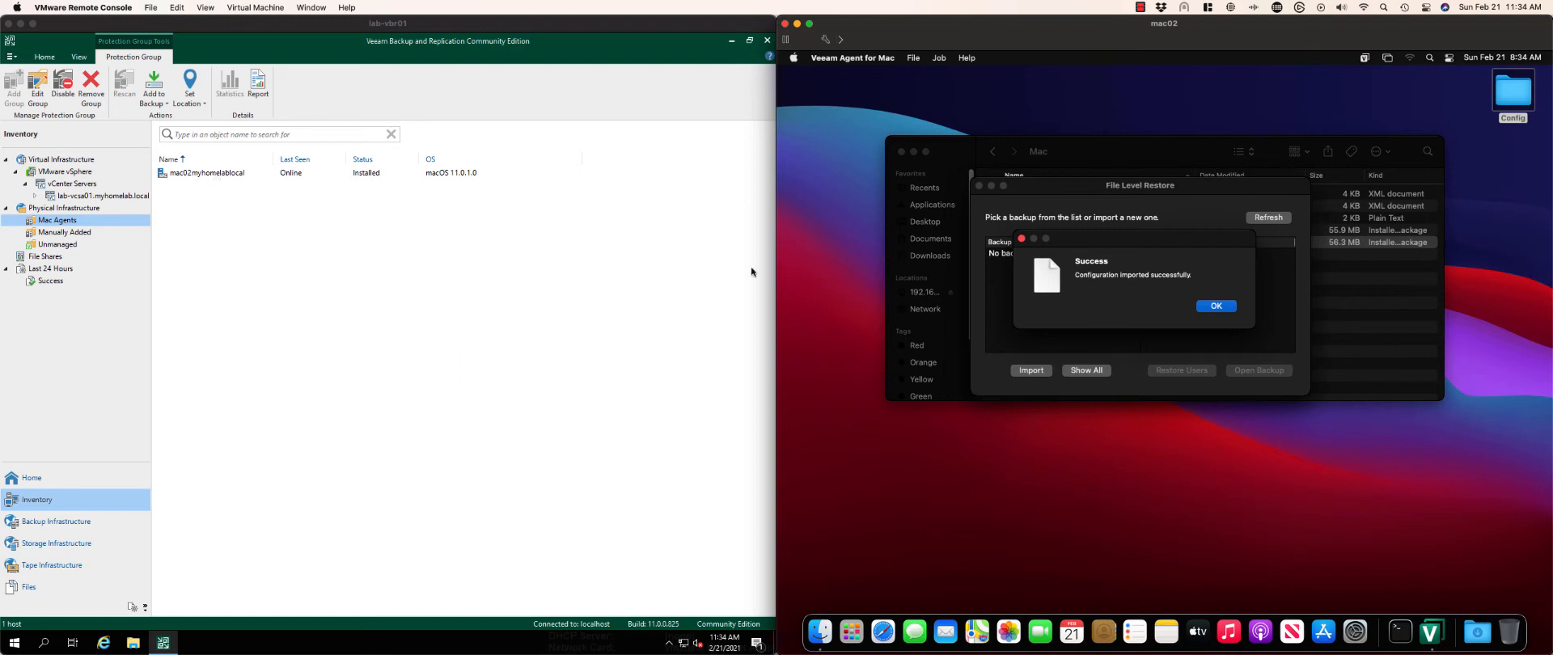
{"action": "left_click", "coordinate": [1217, 306]}
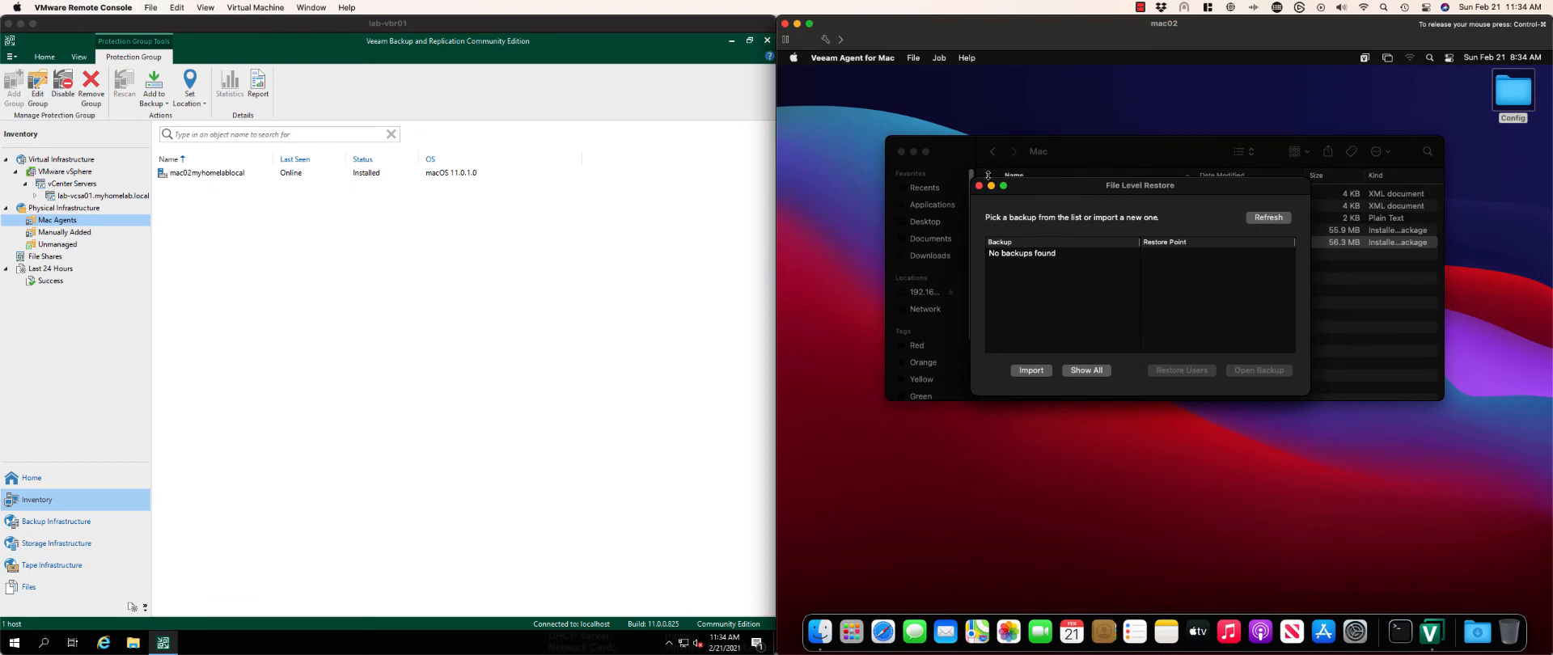
Close the Finder and File Level Restore windows on mac02, and view the Veeam agent's menu bar commands.
{"action": "left_click", "coordinate": [902, 153]}
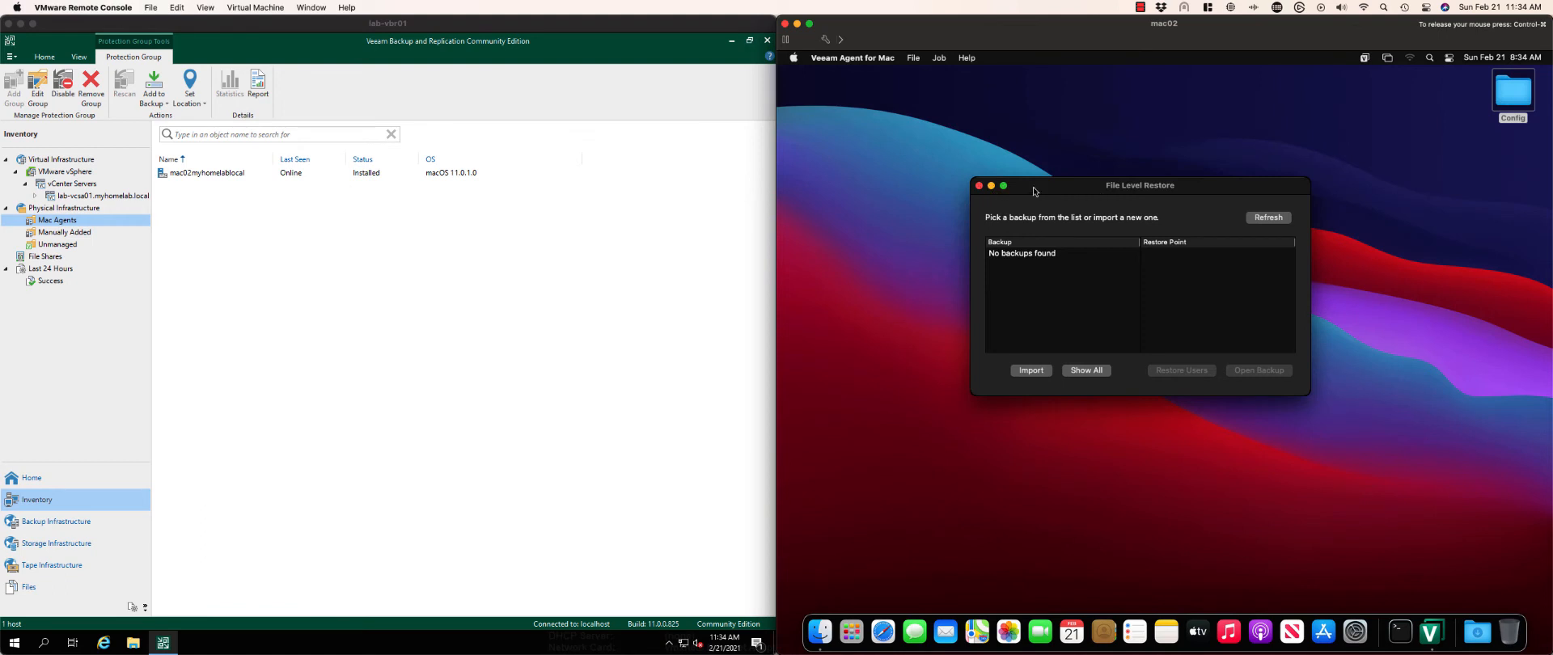
{"action": "left_click", "coordinate": [979, 186]}
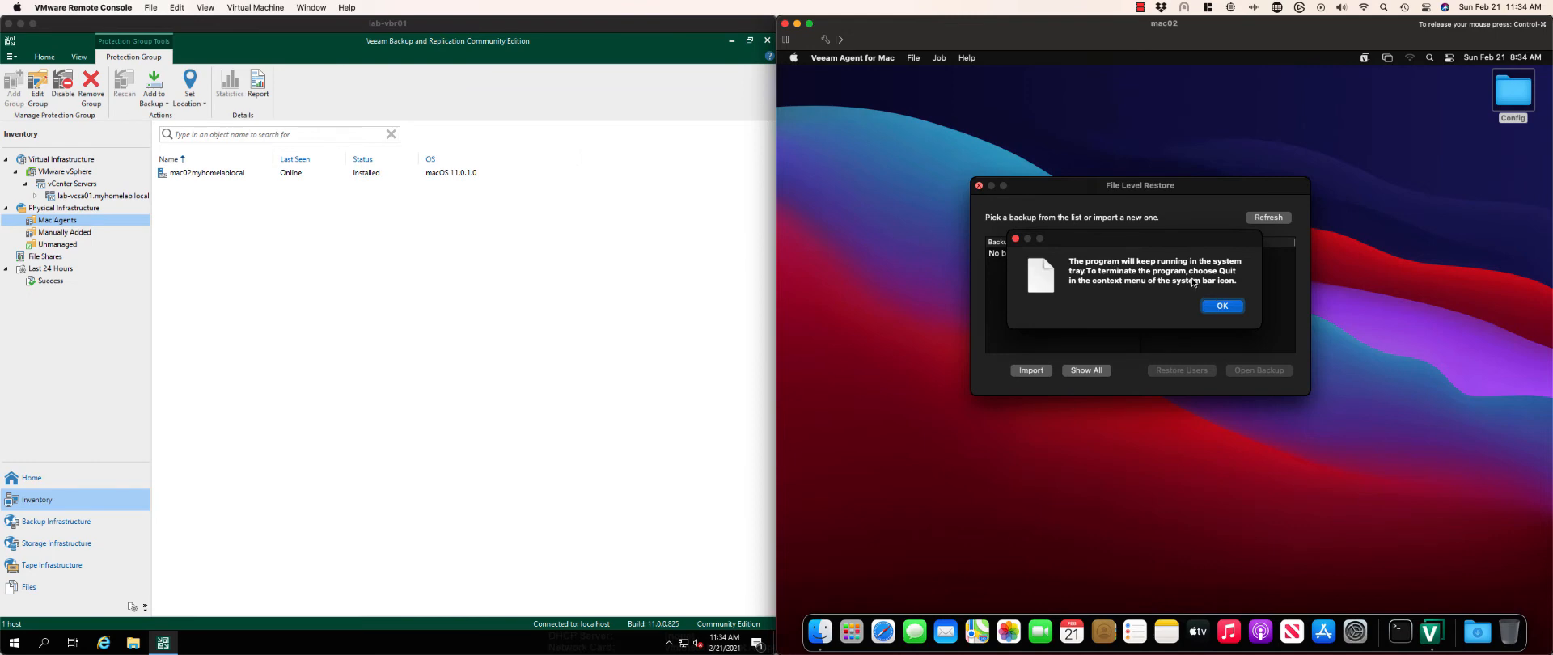
{"action": "left_click", "coordinate": [1230, 306]}
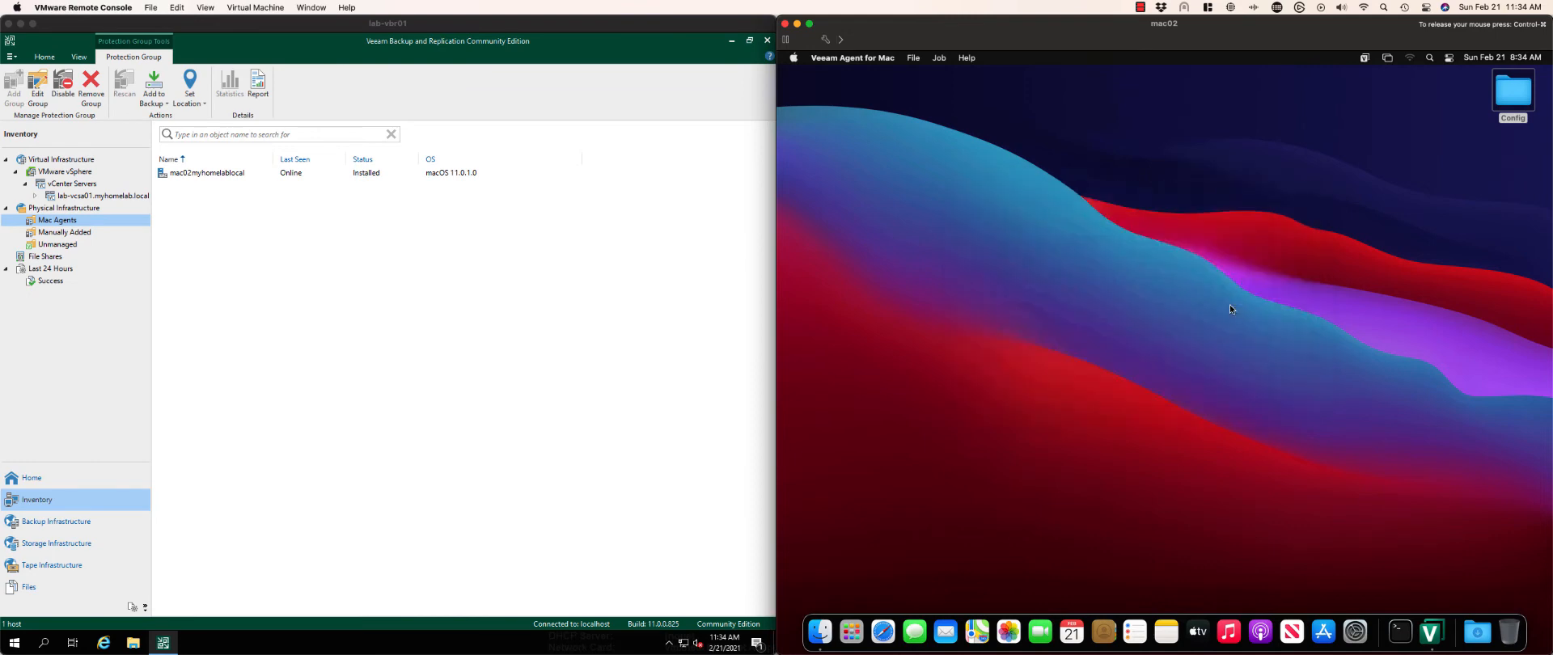
{"action": "left_click", "coordinate": [1366, 59]}
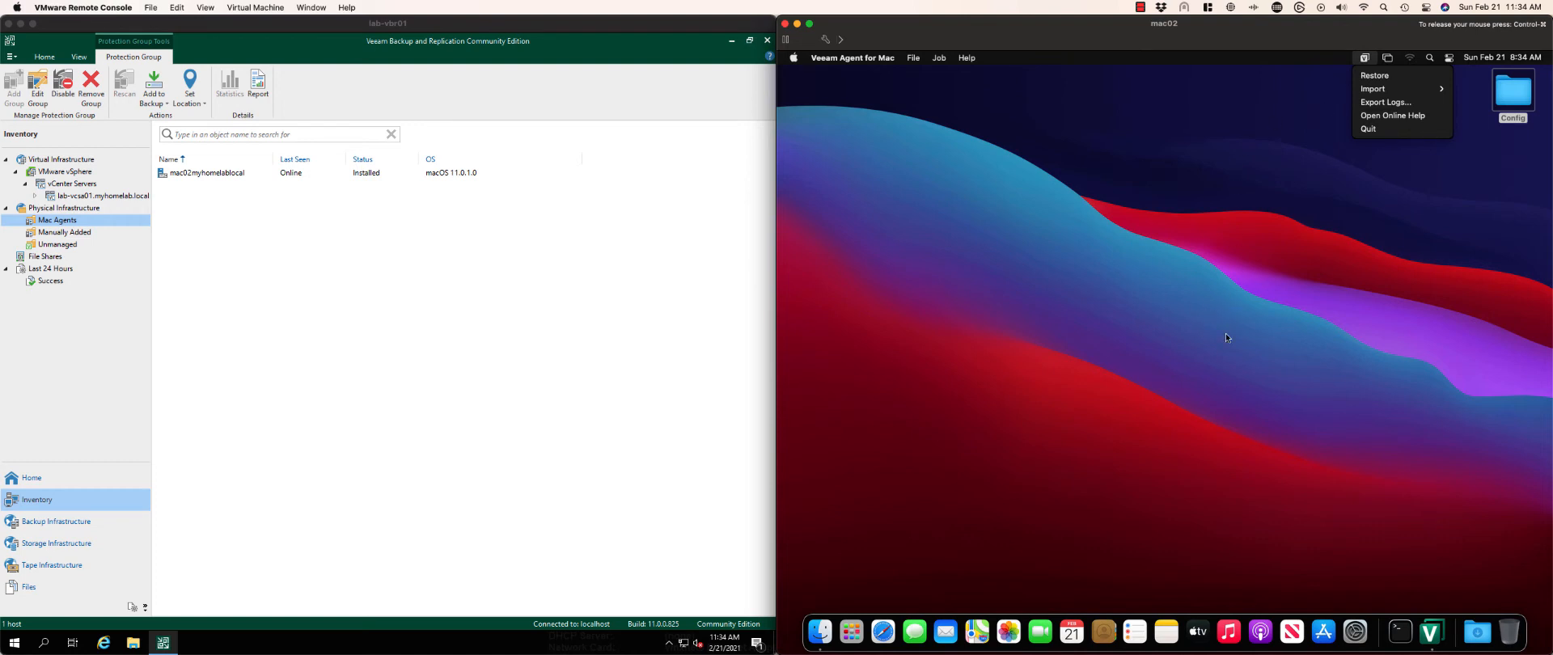
{"action": "left_click", "coordinate": [1158, 328]}
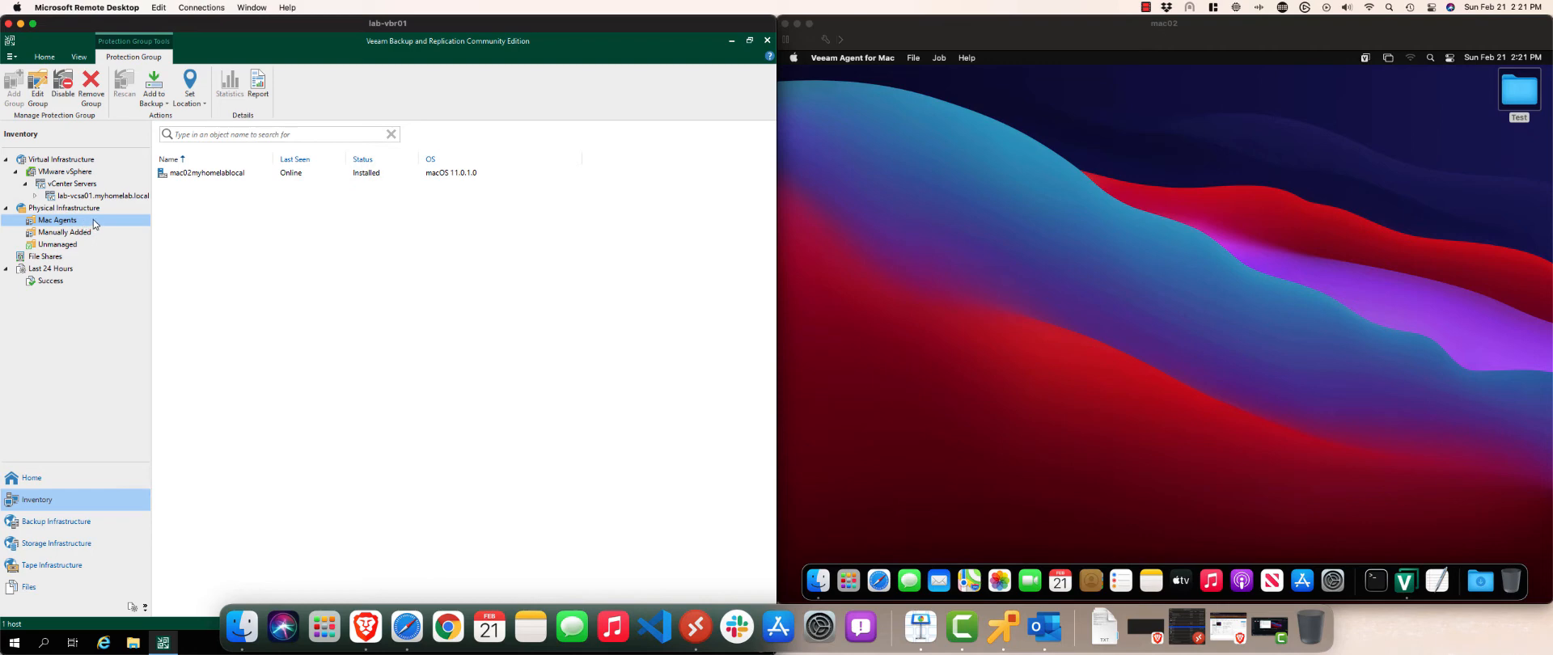
Start a new Mac backup job for the Mac Agents protection group, using Workstation type, Managed by agent mode, the default name and user data backup.
{"action": "right_click", "coordinate": [95, 224]}
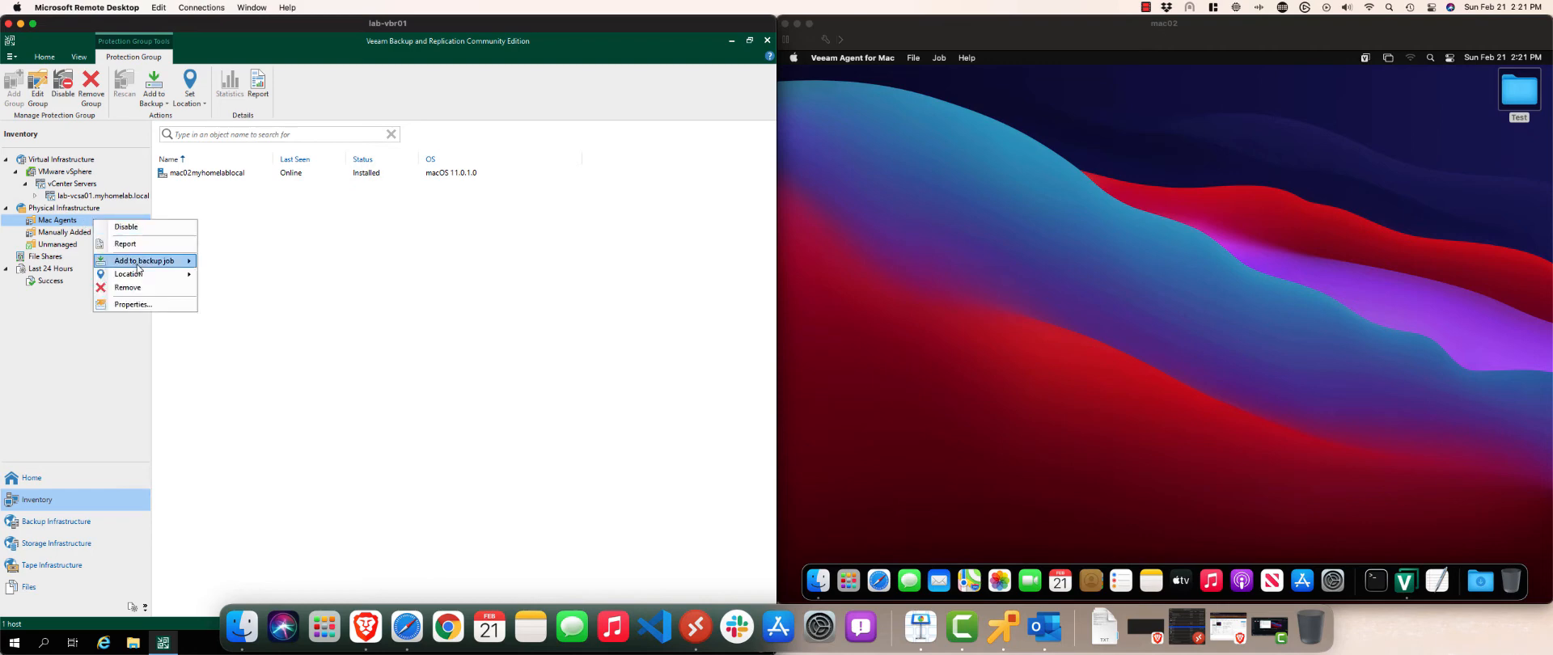
{"action": "mouse_move", "coordinate": [180, 265]}
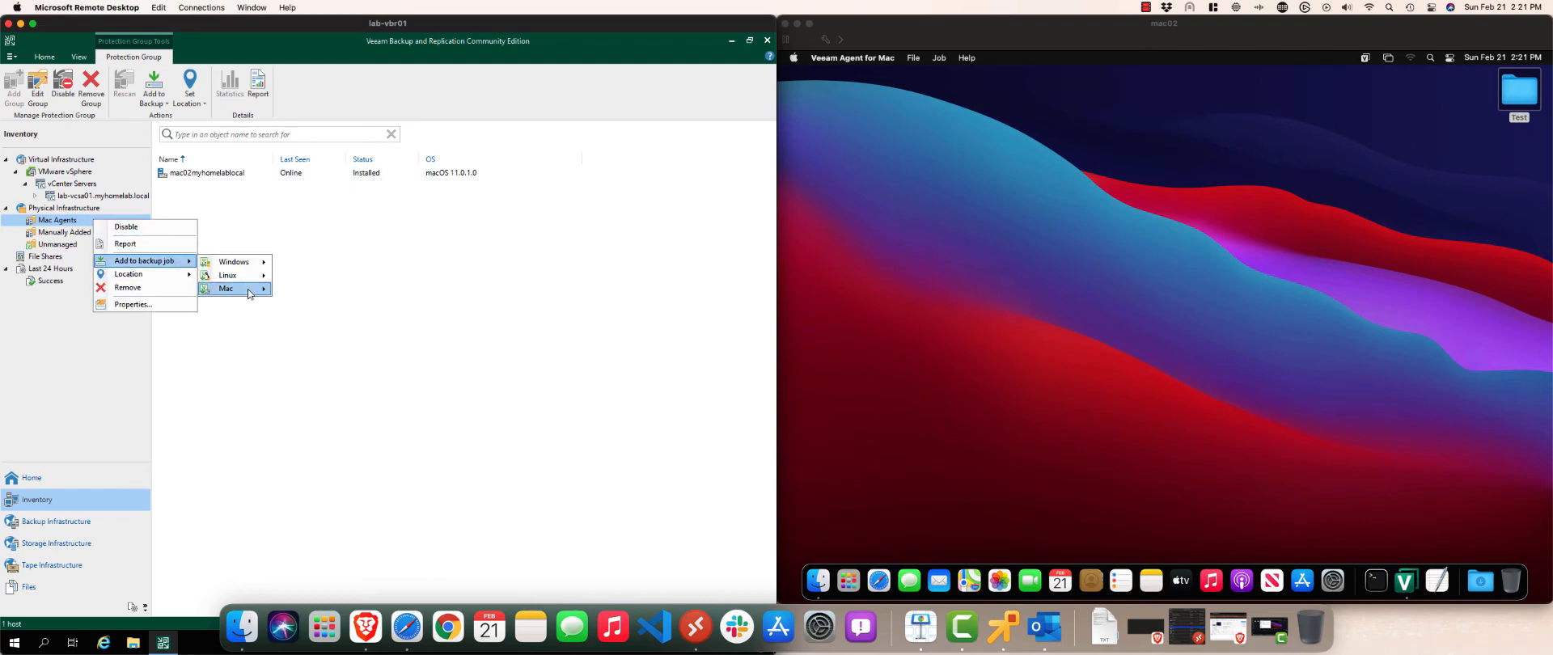
{"action": "mouse_move", "coordinate": [250, 293]}
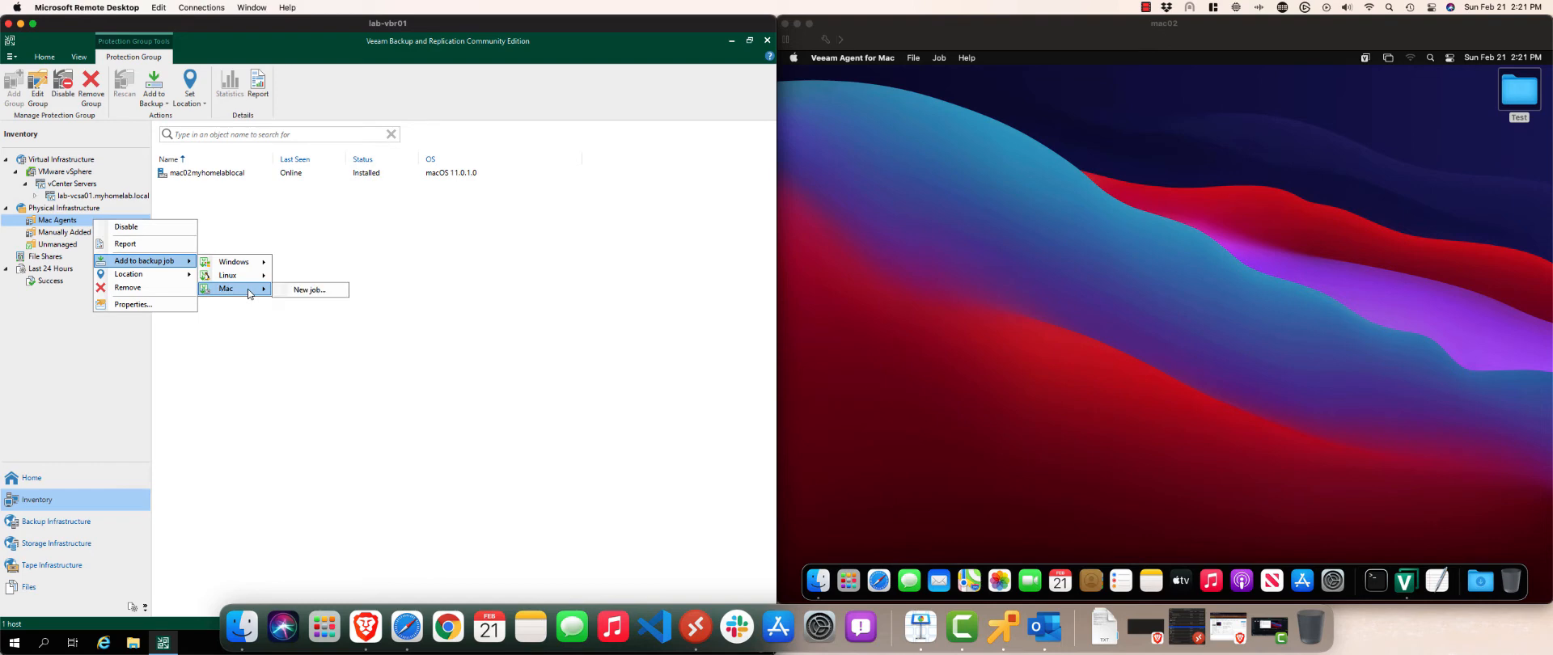
{"action": "left_click", "coordinate": [329, 291]}
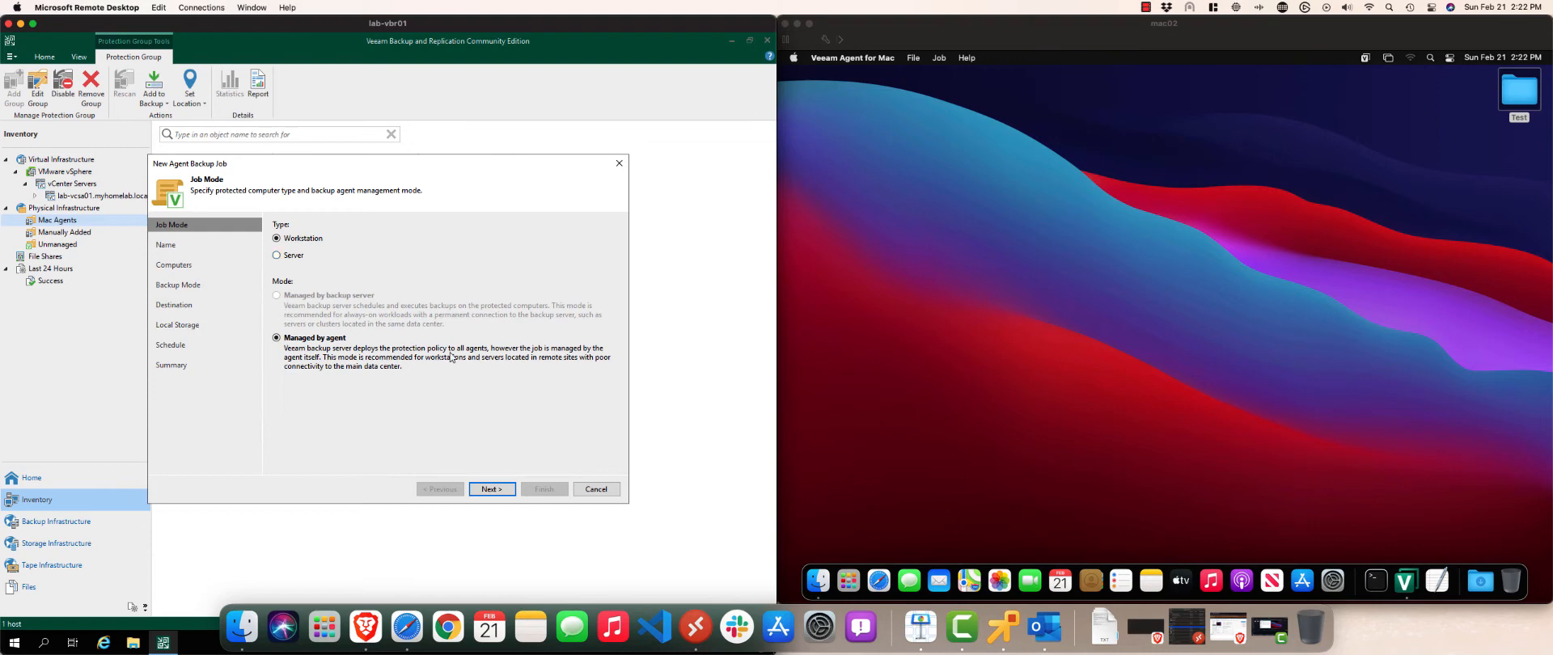
{"action": "left_click", "coordinate": [502, 491]}
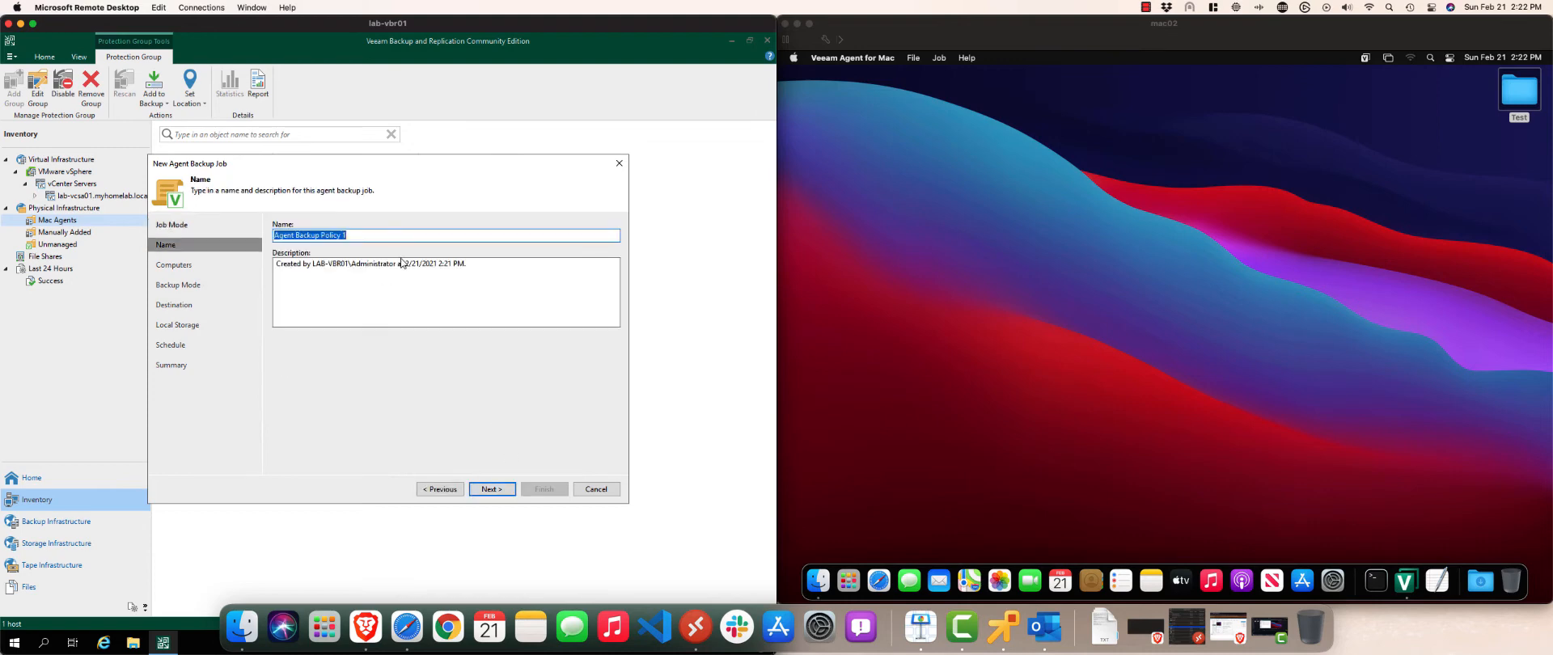
{"action": "left_click", "coordinate": [503, 492]}
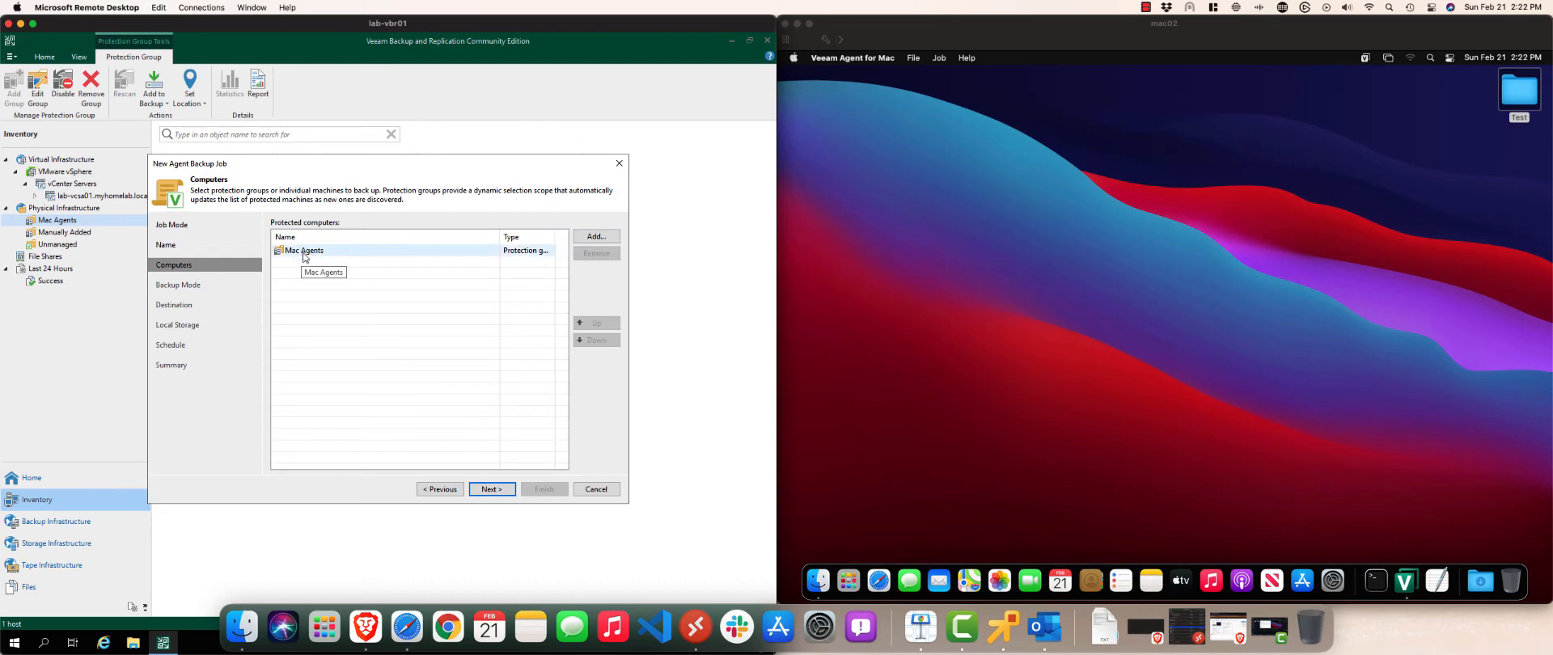
{"action": "left_click", "coordinate": [494, 490]}
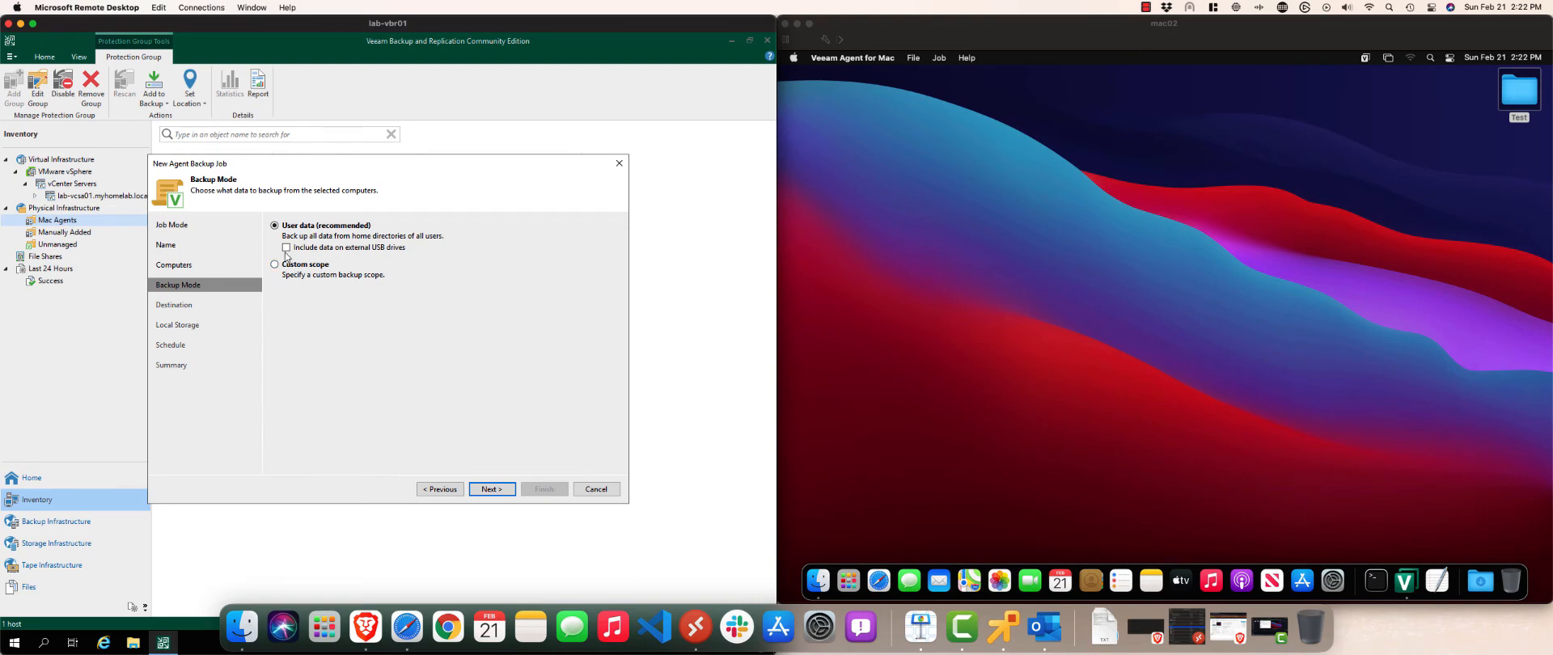
{"action": "left_click", "coordinate": [490, 489]}
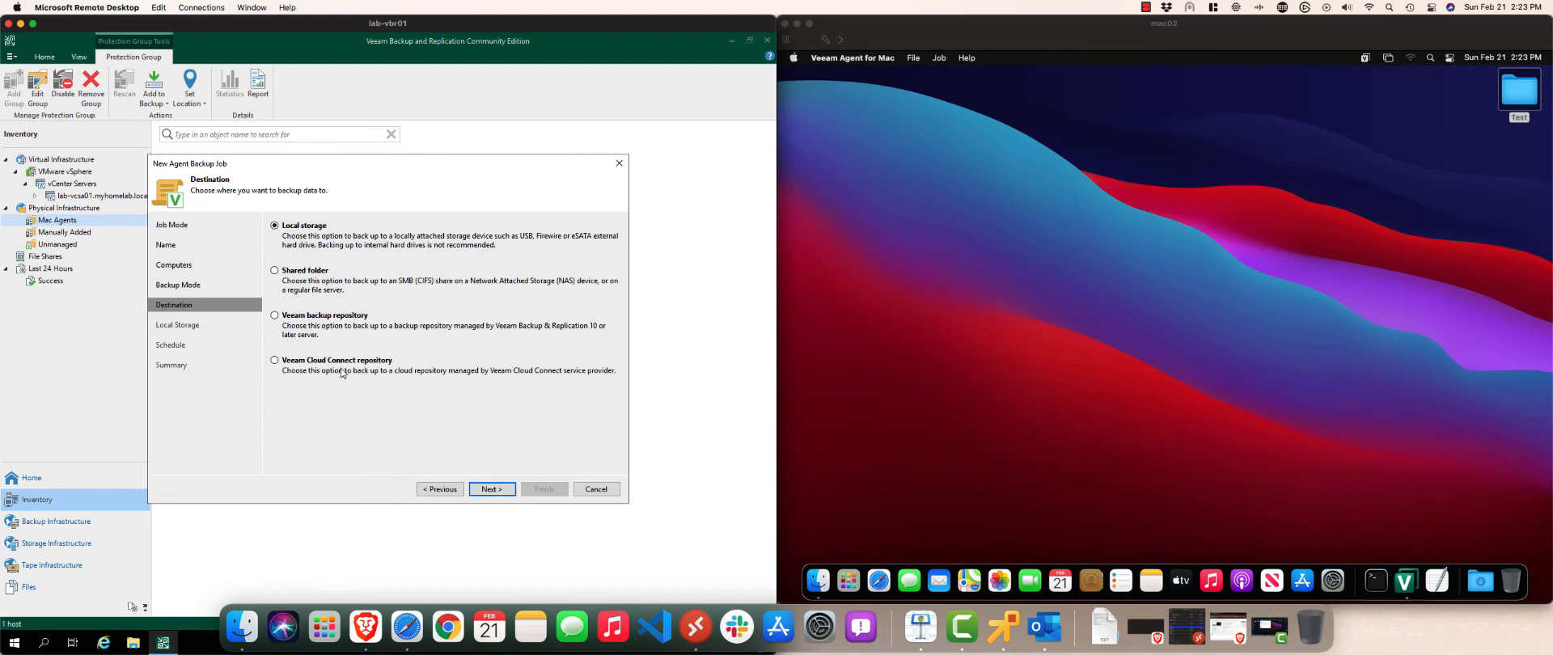
Set the job's destination to Veeam backup repository, using server lab-vbr01, the Default Backup Repository and 7 restore points.
{"action": "left_click", "coordinate": [321, 316]}
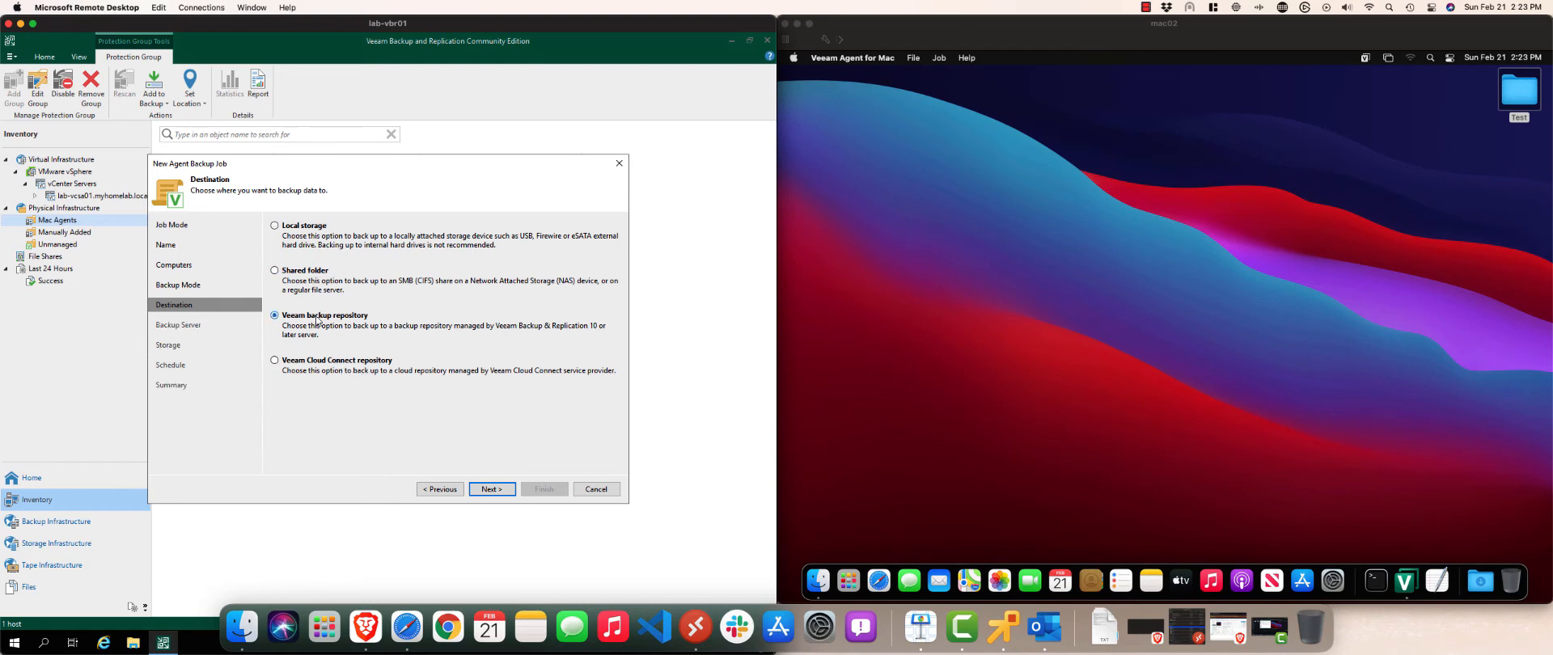
{"action": "left_click", "coordinate": [501, 491]}
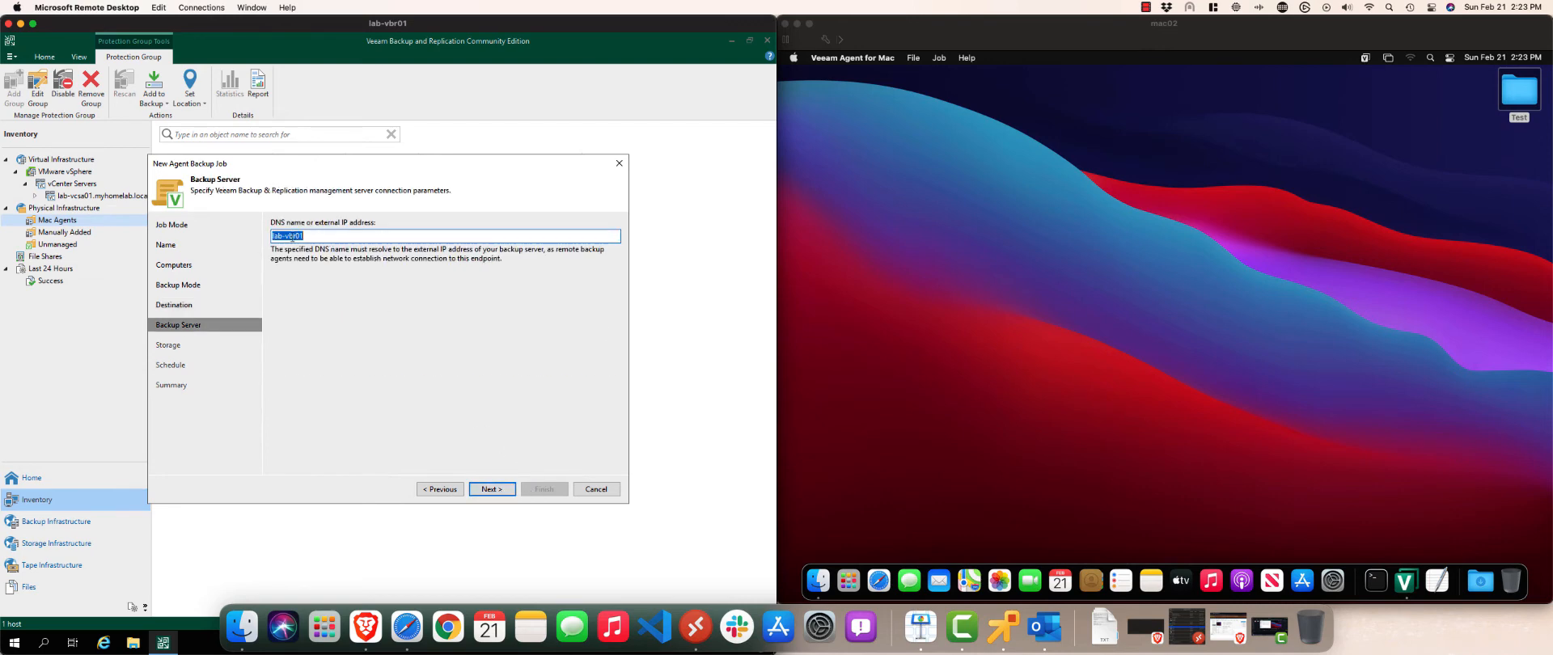
{"action": "left_click", "coordinate": [493, 489]}
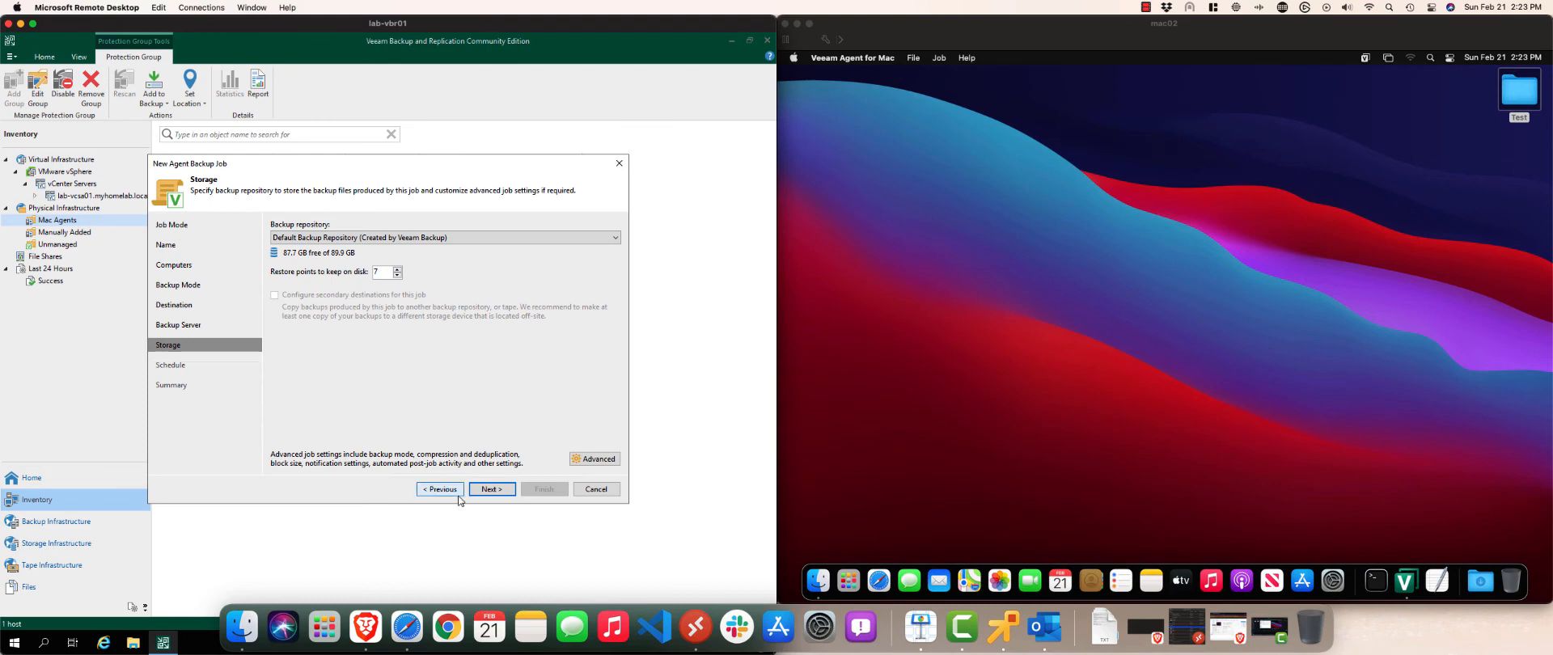
{"action": "left_click", "coordinate": [492, 489]}
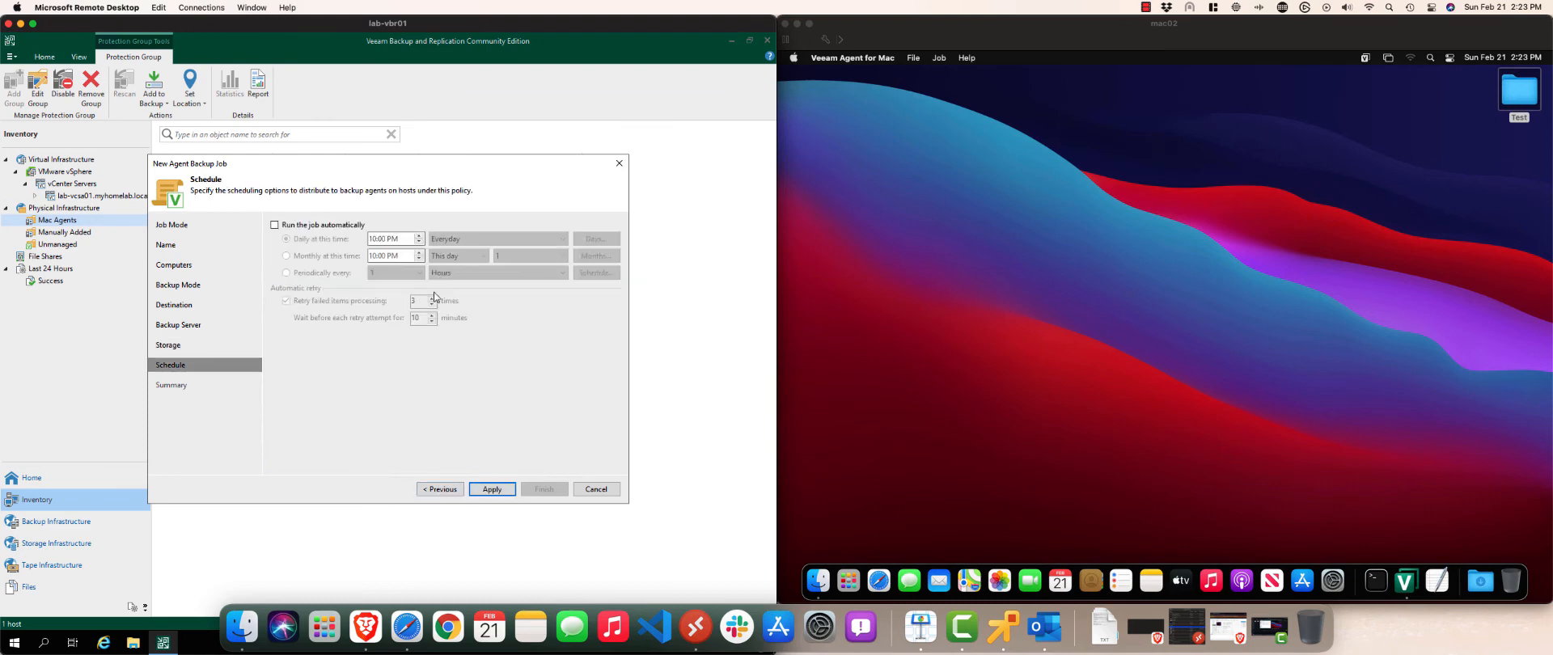
Schedule the job to run automatically every day with the start hour set to 2, and finish creating the job.
{"action": "left_click", "coordinate": [325, 227]}
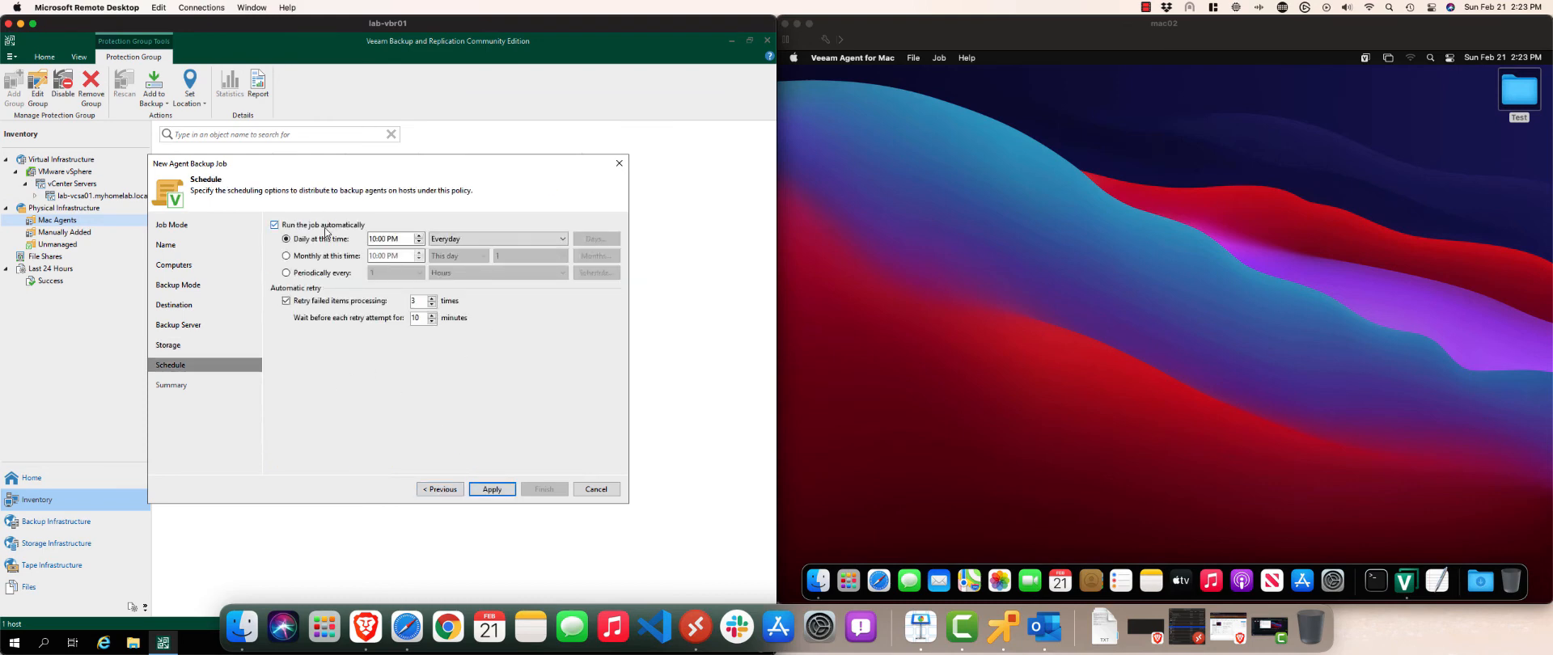
{"action": "left_click", "coordinate": [374, 244]}
{"action": "type", "text": "2"}
{"action": "left_click", "coordinate": [490, 489]}
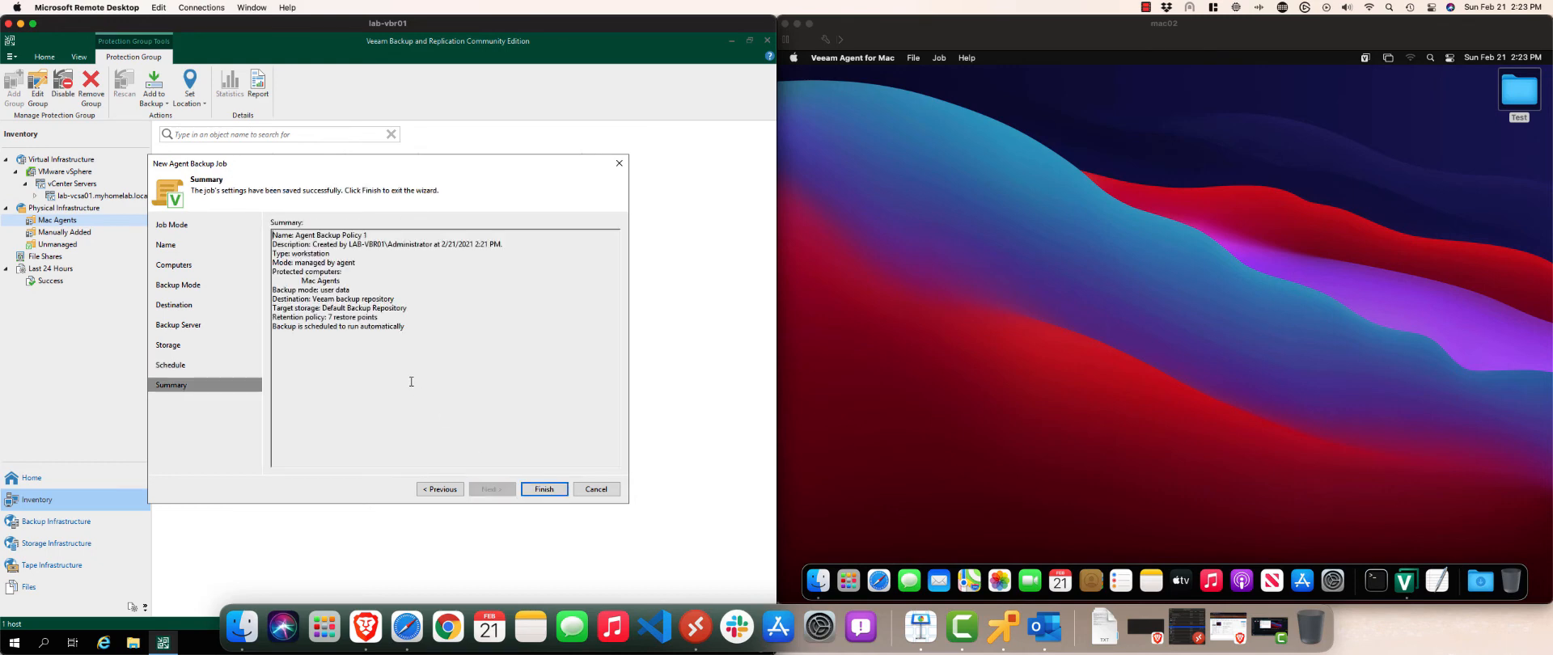
{"action": "left_click", "coordinate": [542, 489]}
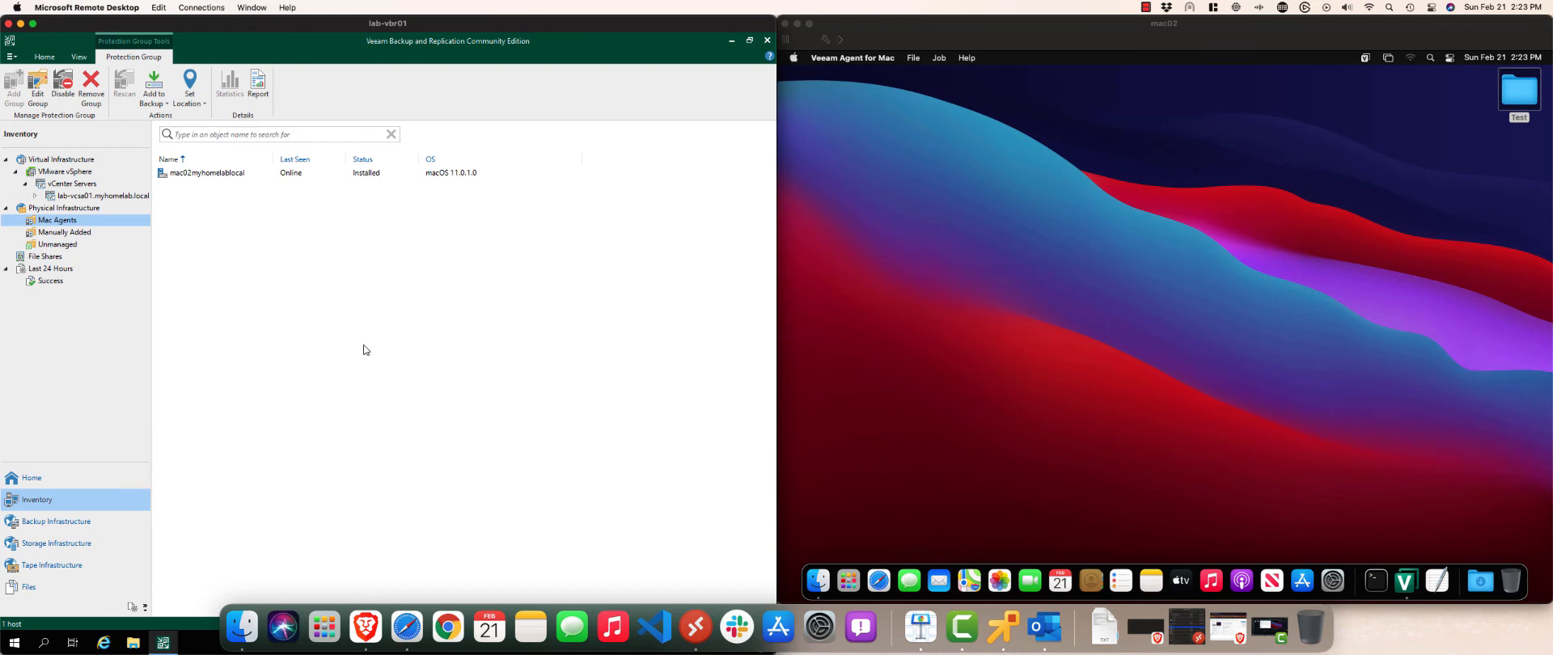
Open the running Agent Backup Policy 1 session and examine the policy deployment details for mac02.
{"action": "left_click", "coordinate": [77, 478]}
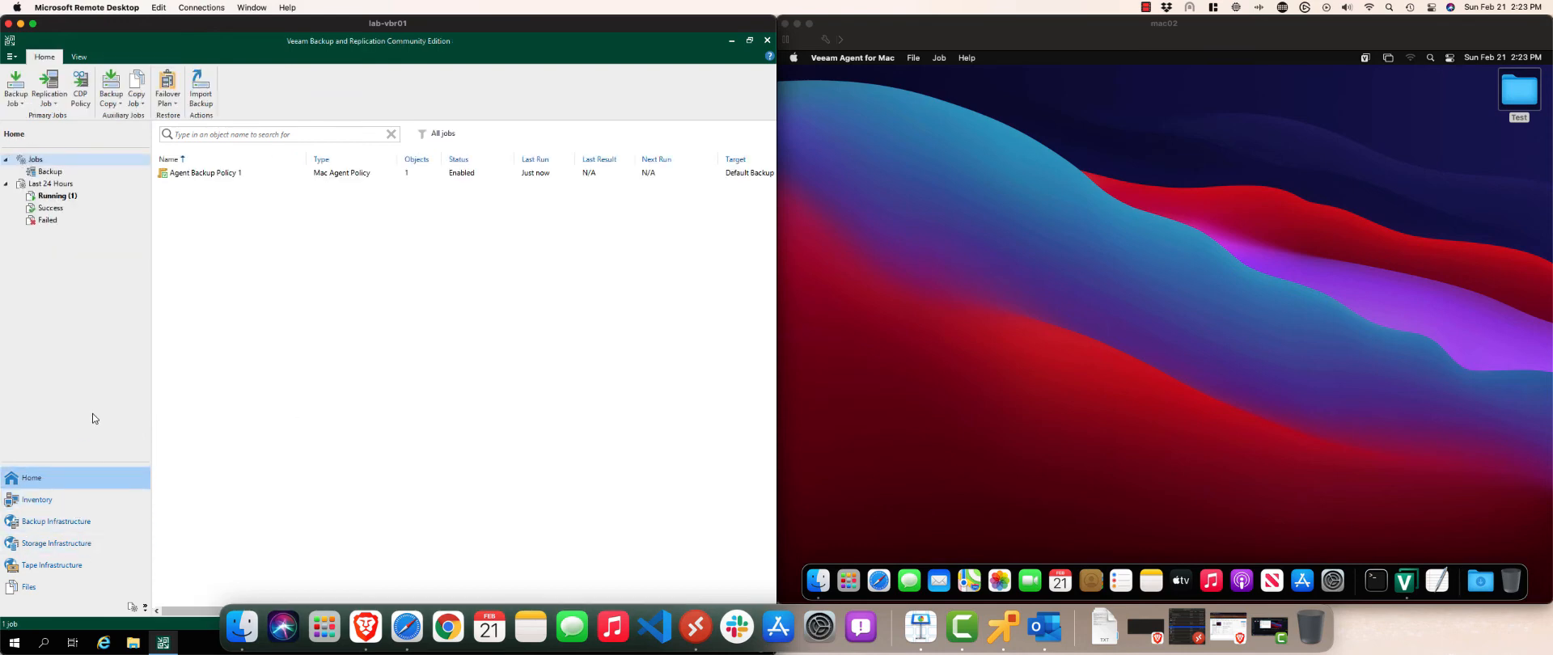
{"action": "left_click", "coordinate": [50, 196]}
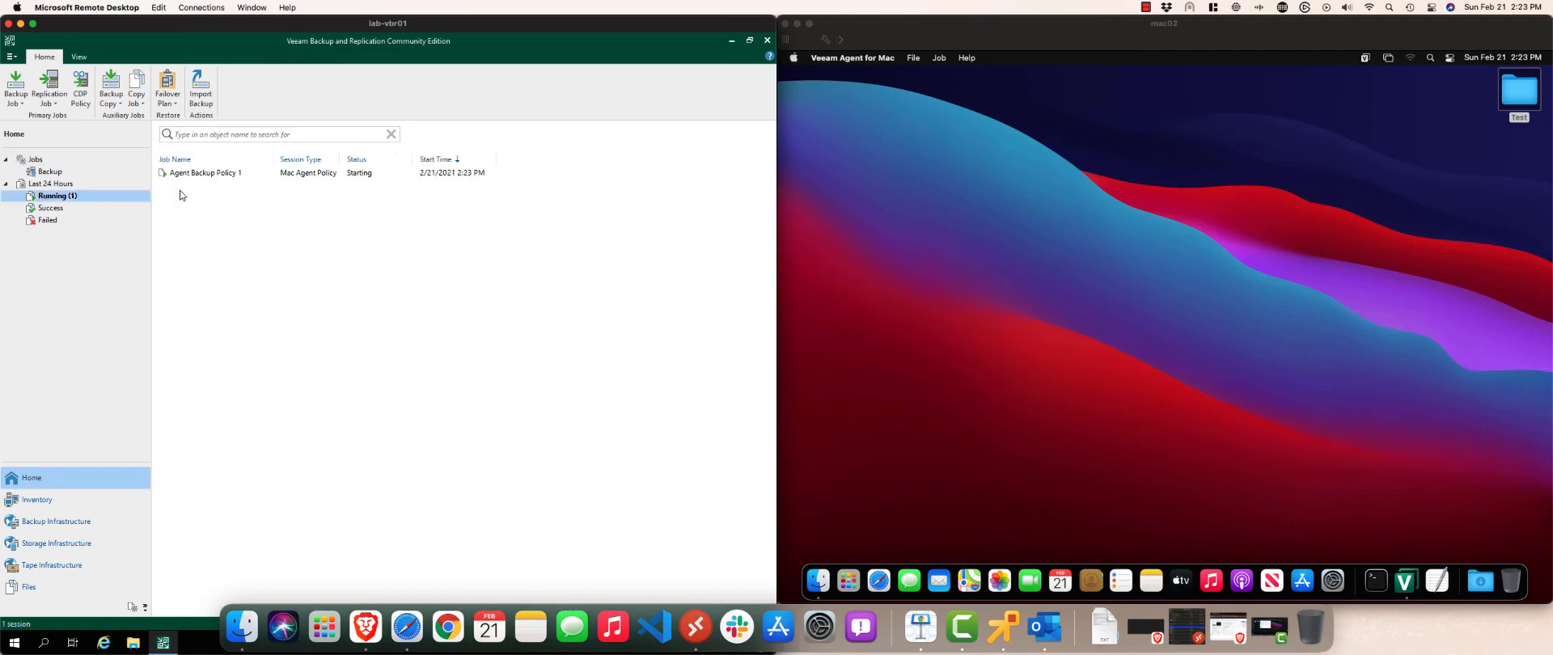
{"action": "left_click", "coordinate": [192, 174]}
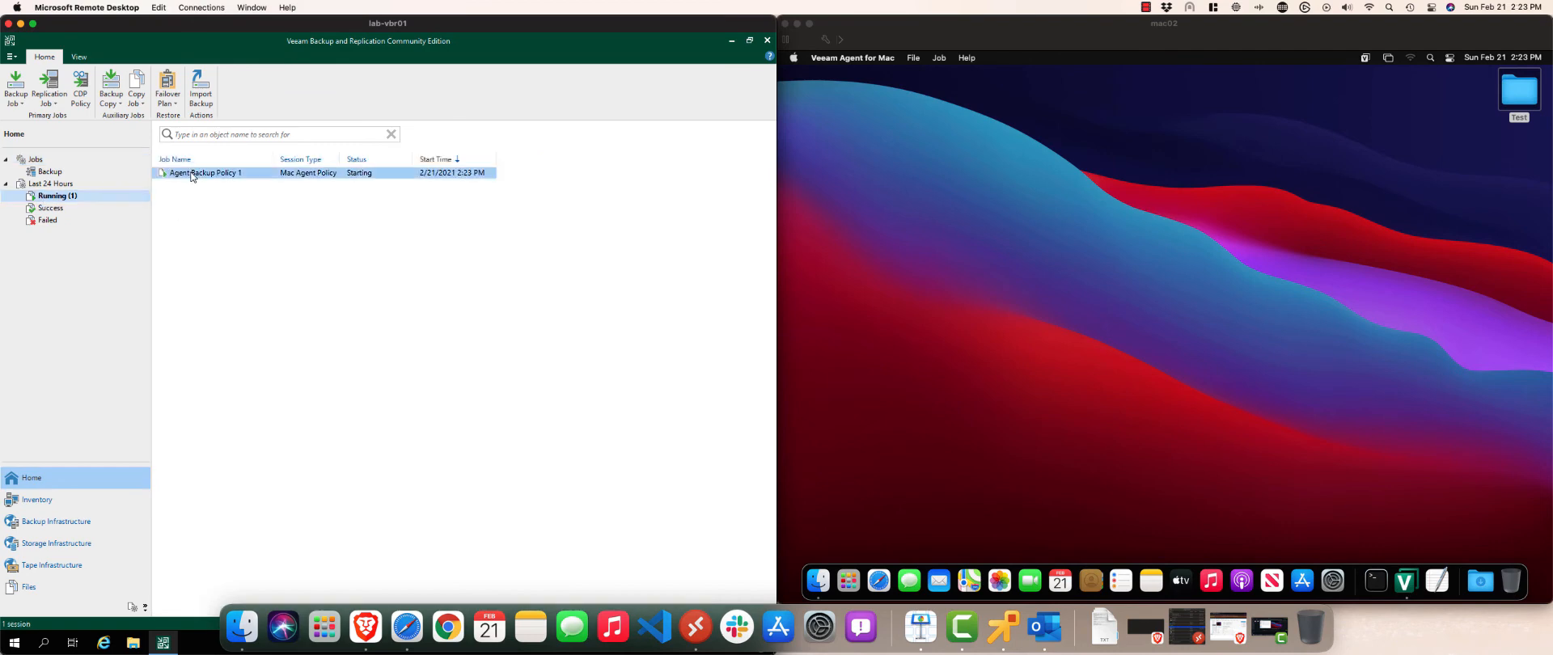
{"action": "double_click", "coordinate": [240, 174]}
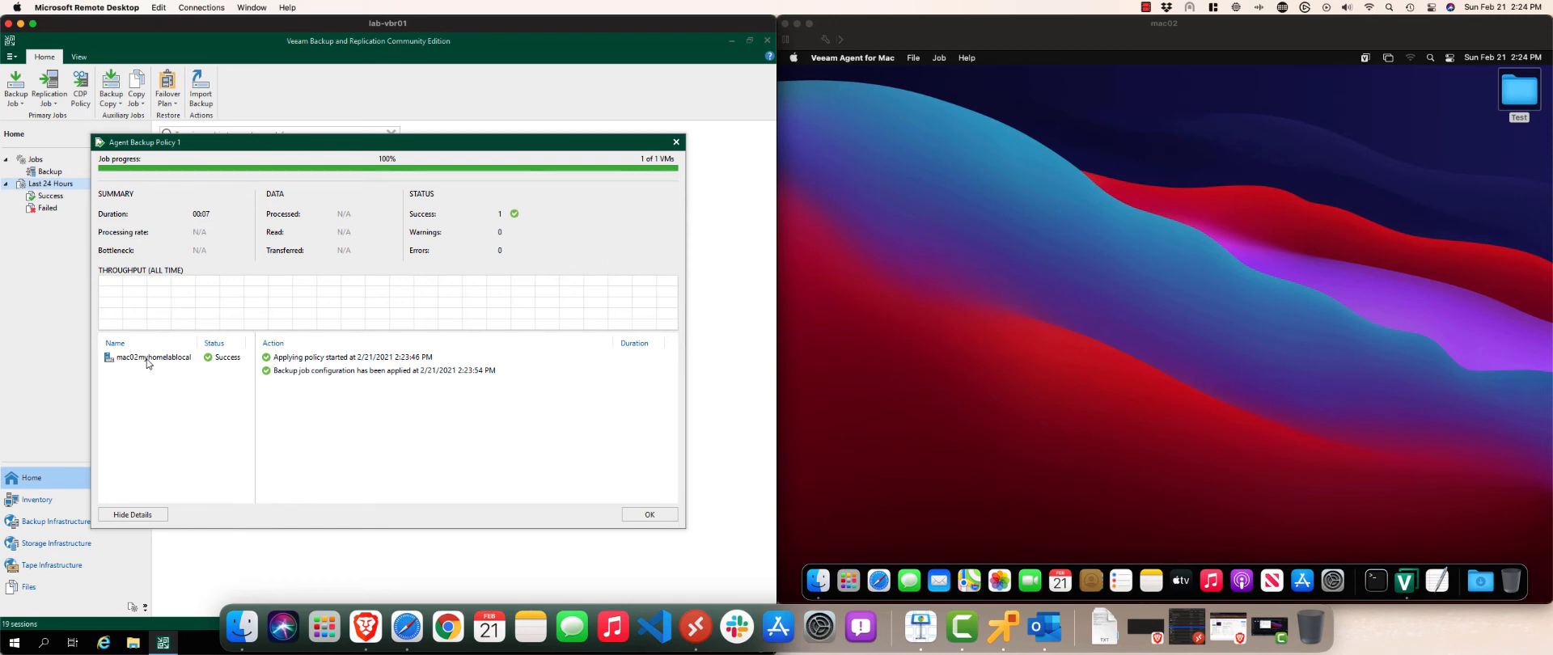
{"action": "left_click", "coordinate": [149, 361]}
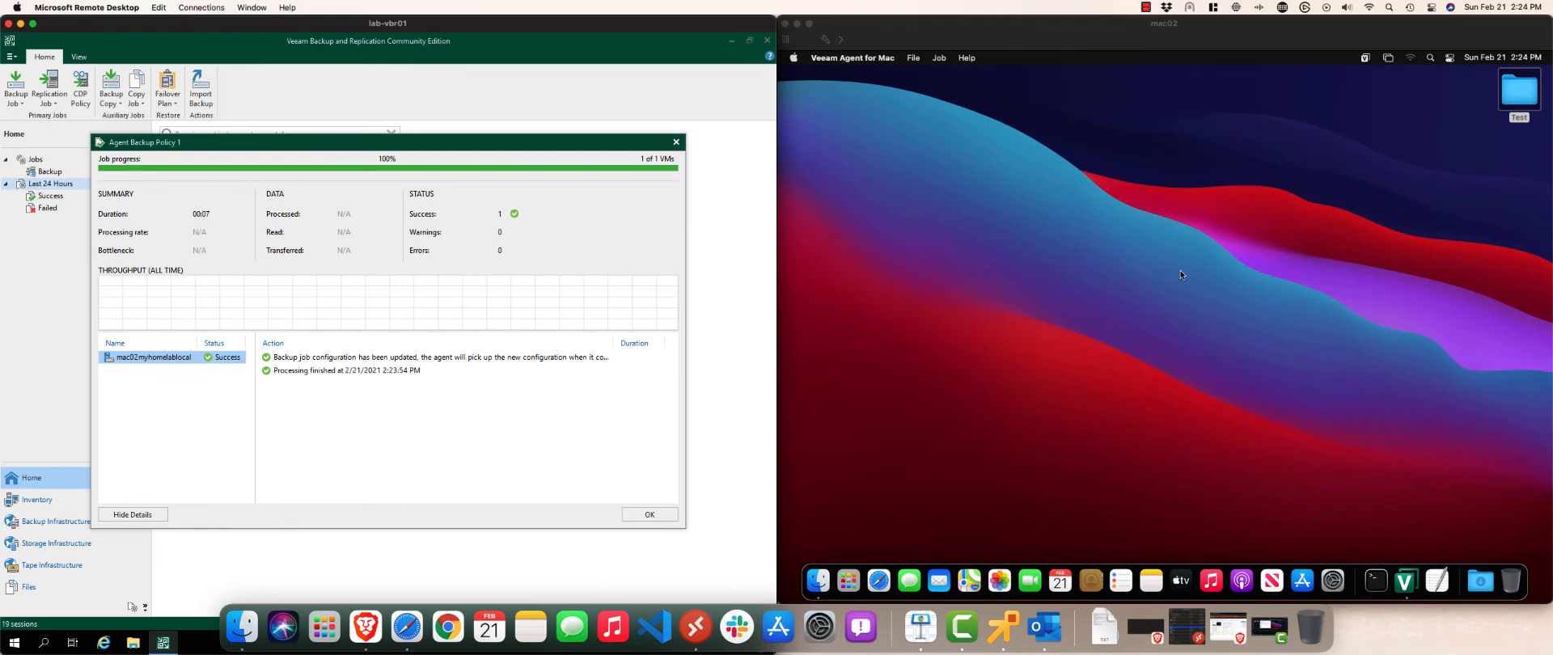
Open Terminal on mac02 and run veeamconfig without arguments to view its available subcommands.
{"action": "left_click", "coordinate": [1376, 580]}
{"action": "left_click", "coordinate": [1376, 581]}
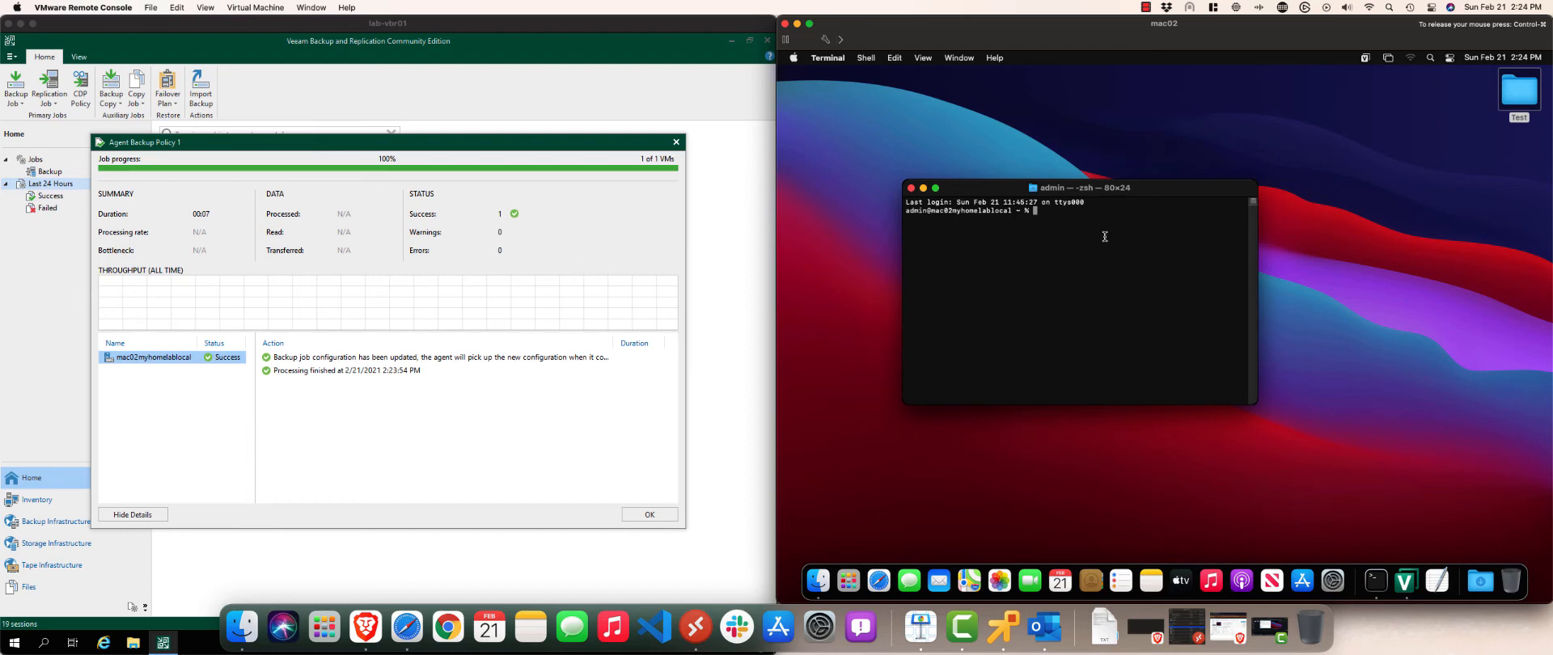
{"action": "type", "text": "veeamconfig"}
{"action": "key", "text": "Return"}
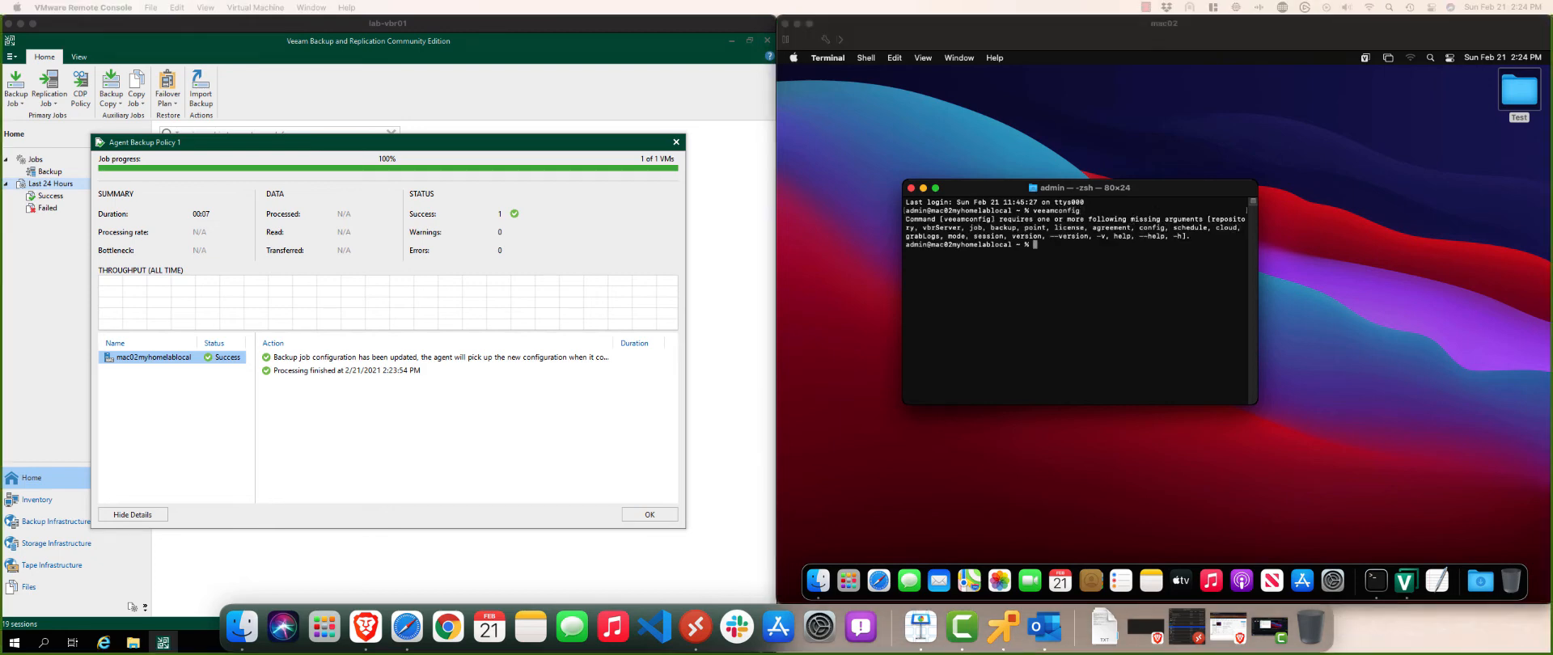
Sync the agent with the backup server by running veeamconfig mode syncnow, and check its jobs with veeamconfig job list.
{"action": "left_click", "coordinate": [1068, 243]}
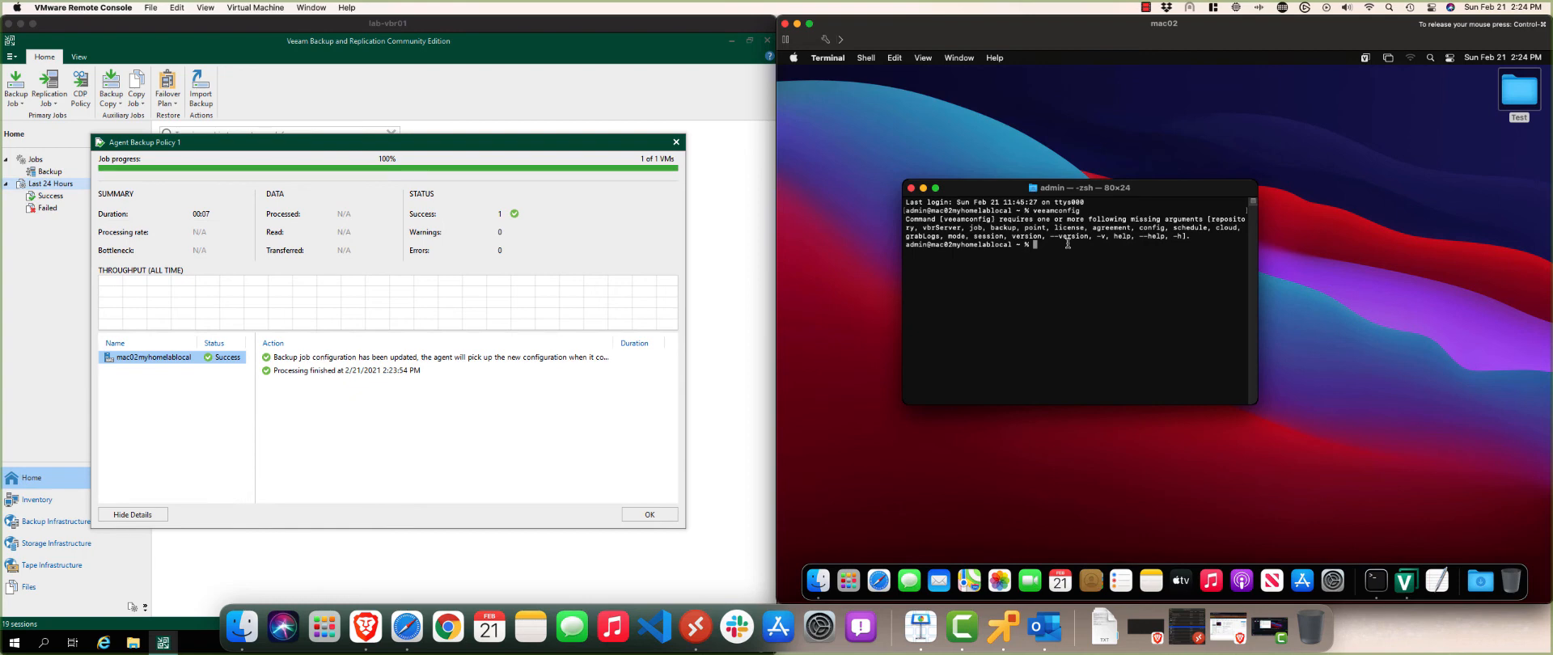
{"action": "type", "text": "veeamconfig mode syncnow"}
{"action": "key", "text": "Return"}
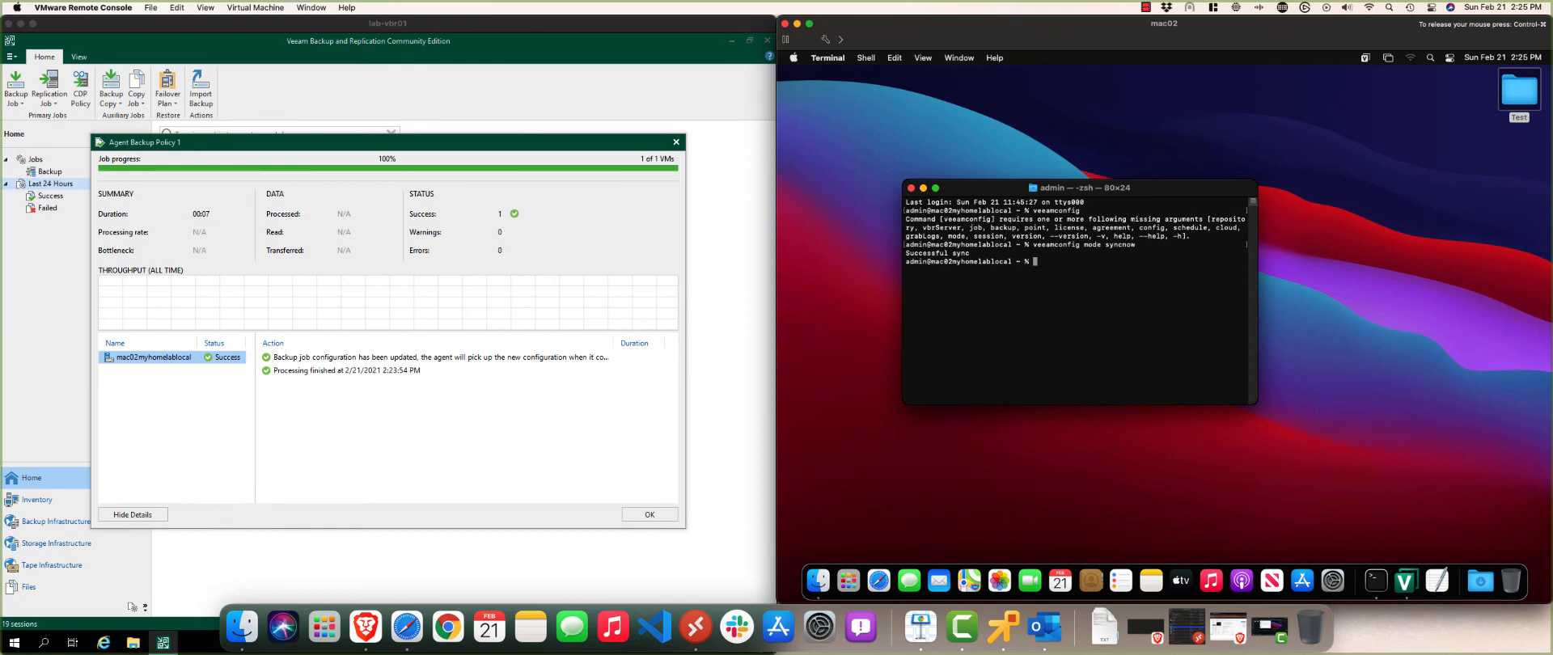
{"action": "type", "text": "veeamconfig job list"}
{"action": "key", "text": "Return"}
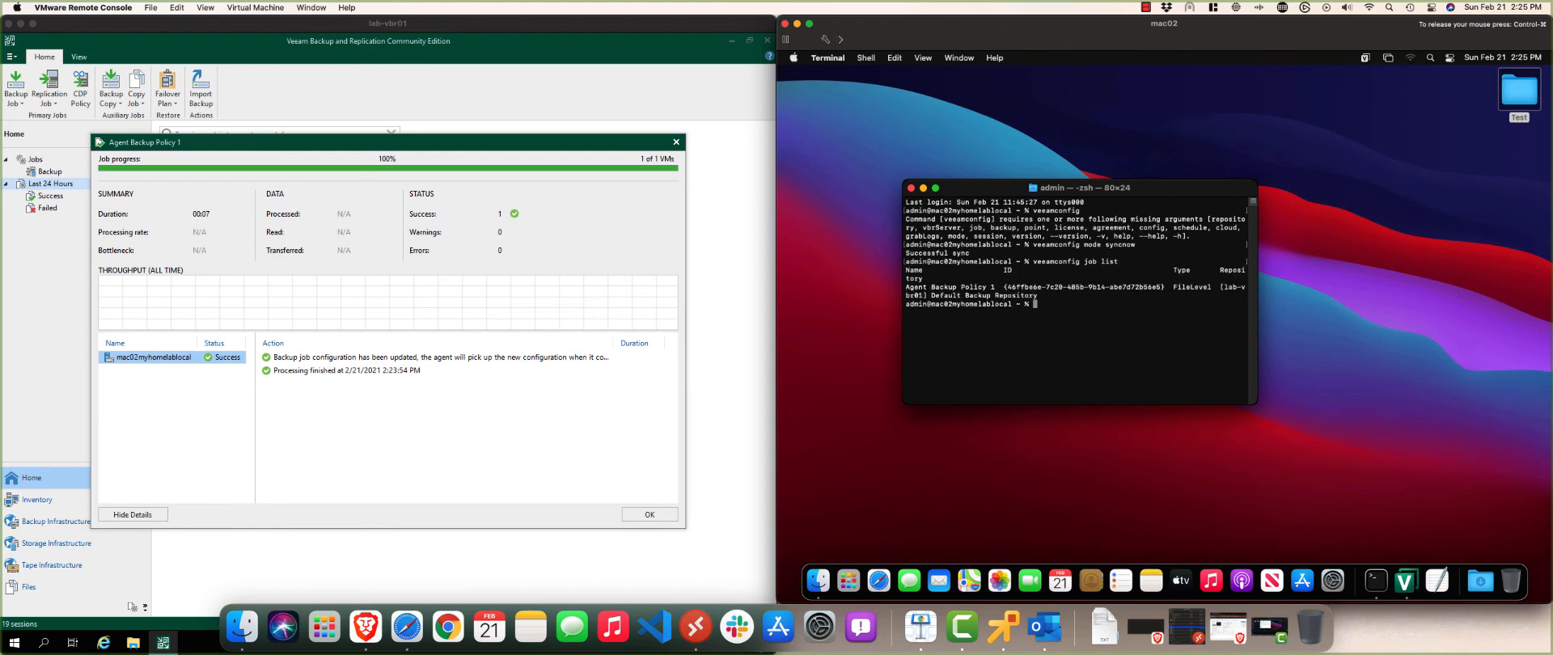
Return to the backup server, close the Agent Backup Policy 1 session details, and view the list of backup jobs.
{"action": "key", "text": "ctrl+super"}
{"action": "left_click", "coordinate": [651, 516]}
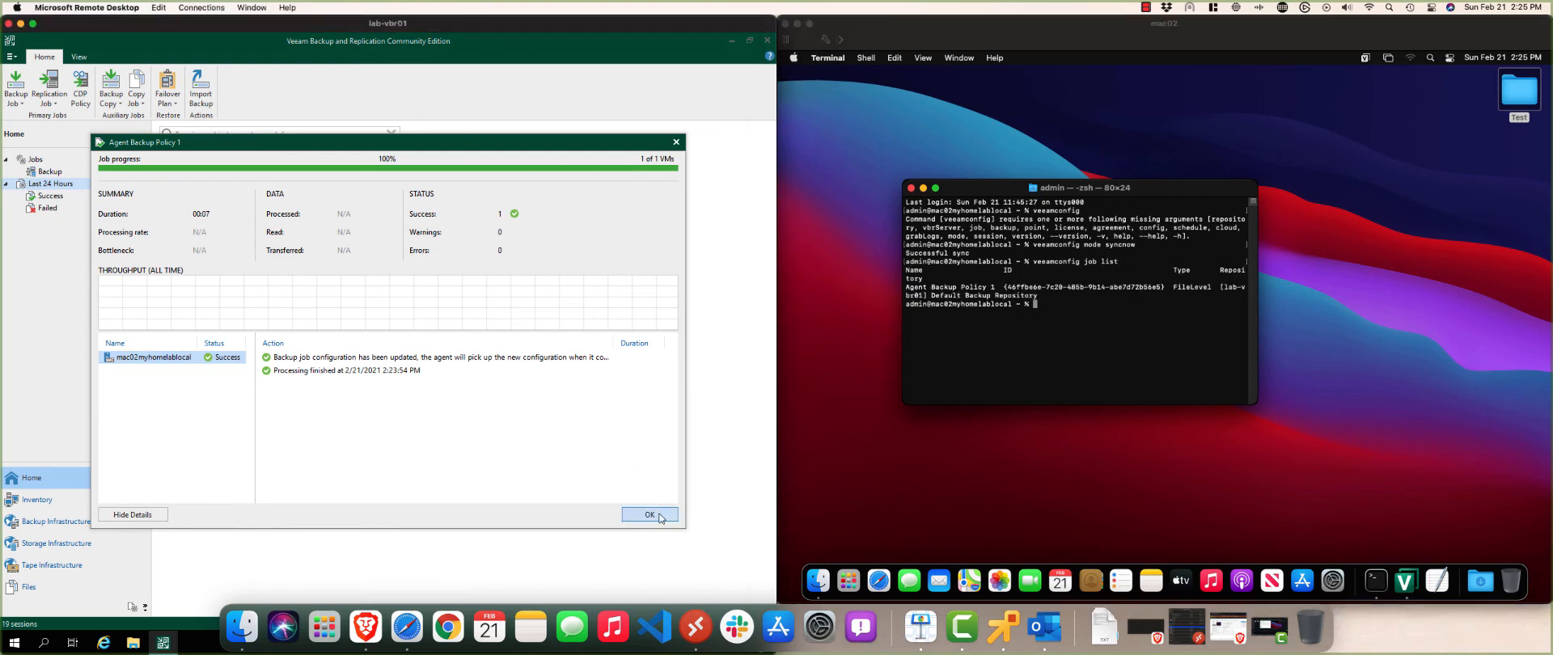
{"action": "left_click", "coordinate": [647, 516]}
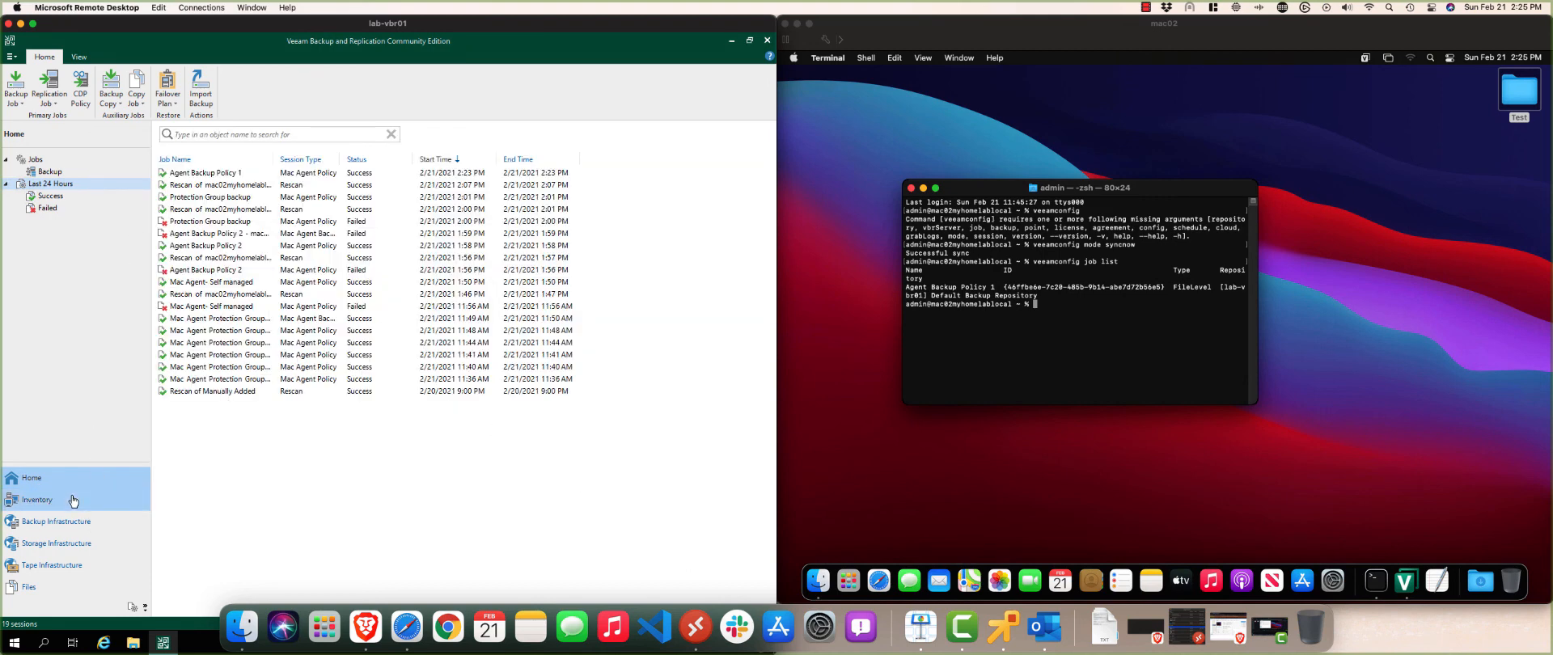
{"action": "left_click", "coordinate": [36, 500]}
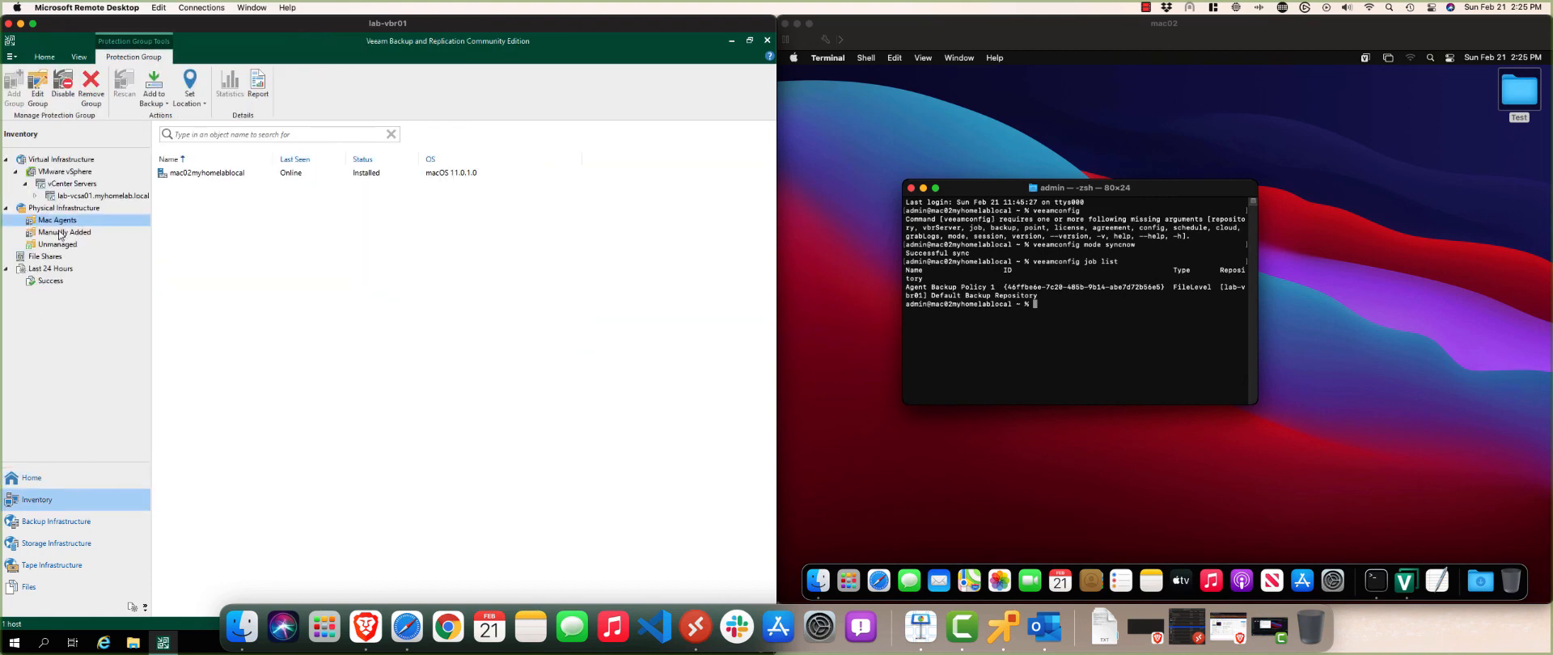
{"action": "left_click", "coordinate": [49, 488]}
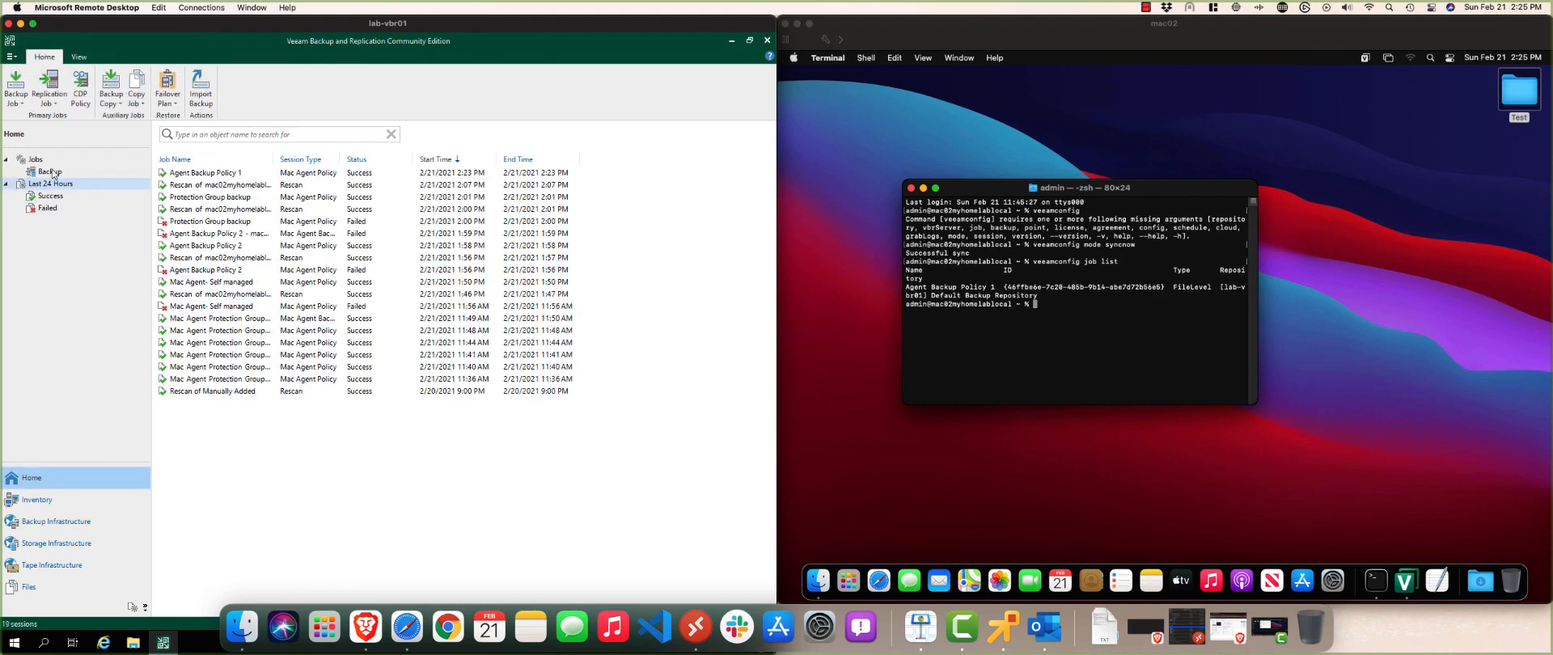
{"action": "left_click", "coordinate": [53, 172]}
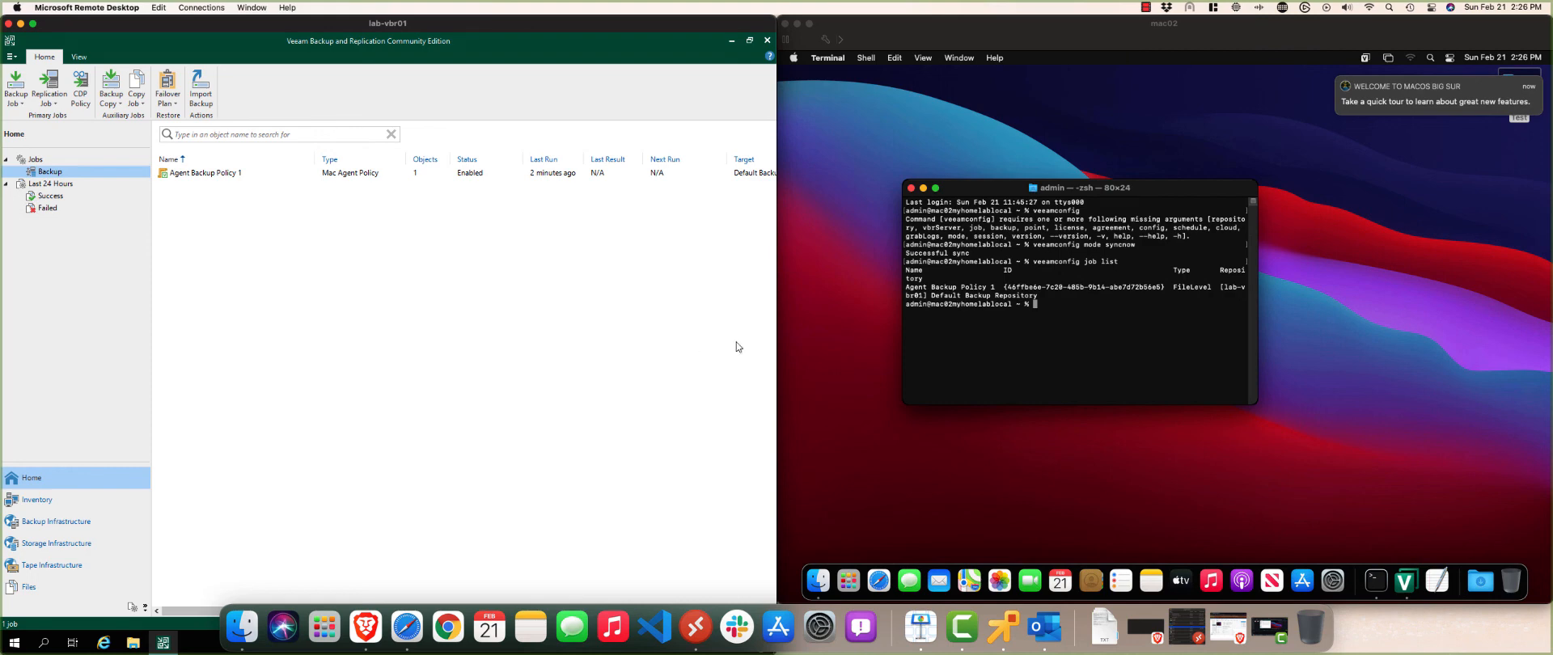
Start the backup job from the Veeam agent on mac02, and display its running session on the backup server.
{"action": "left_click", "coordinate": [1368, 63]}
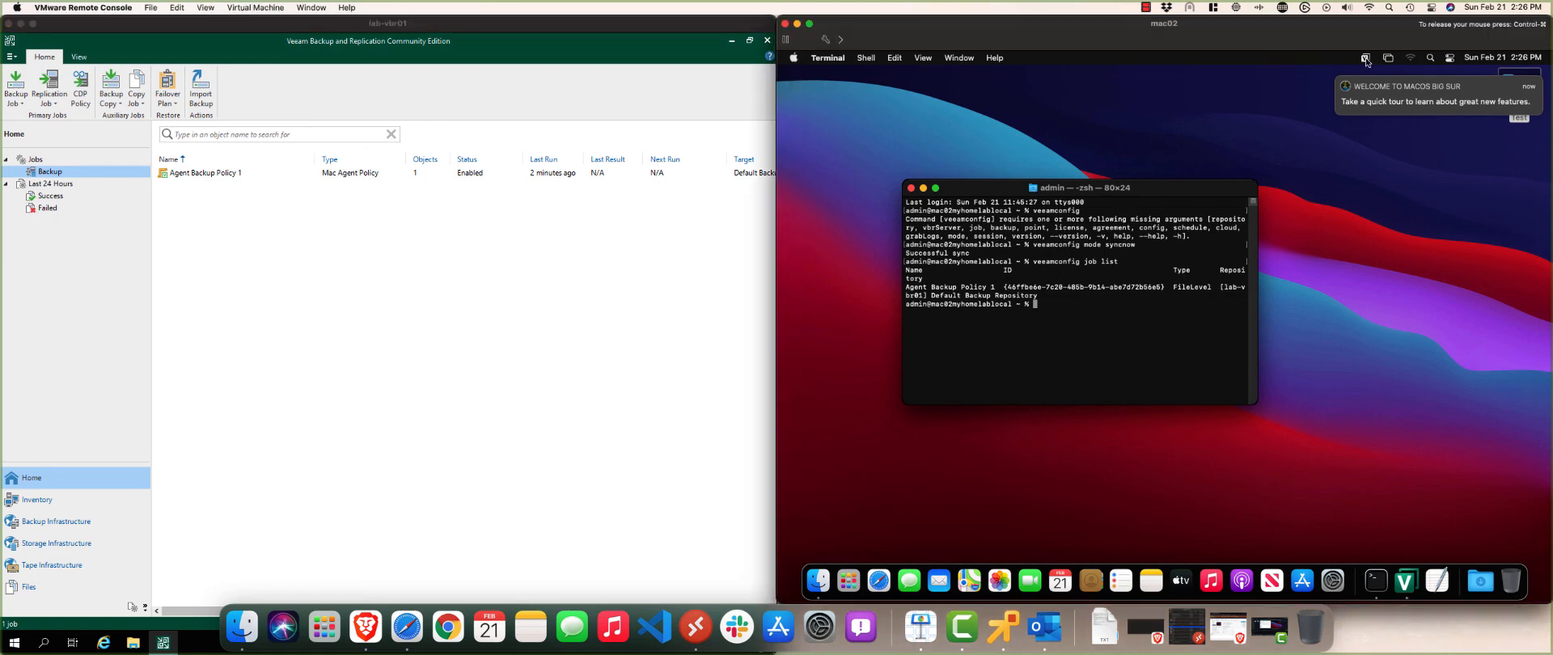
{"action": "left_click", "coordinate": [1367, 60]}
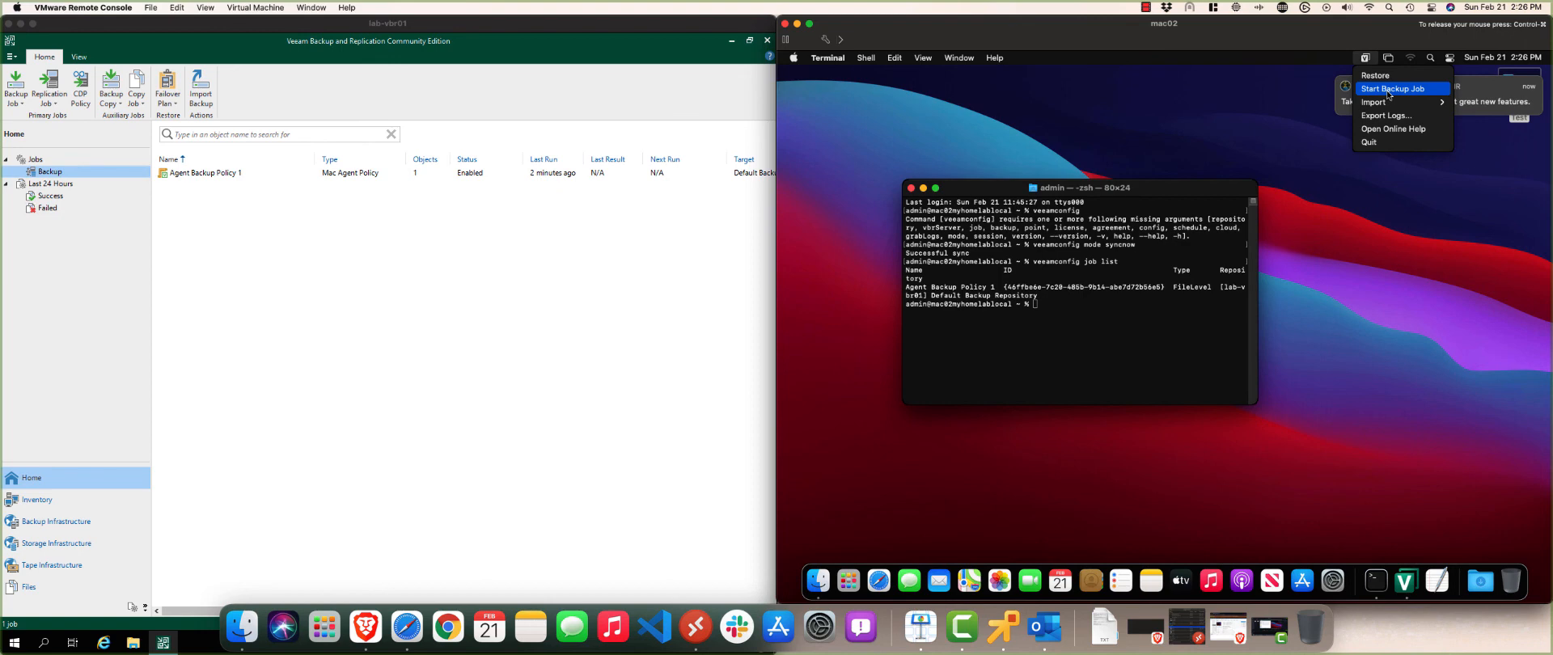
{"action": "left_click", "coordinate": [1434, 93]}
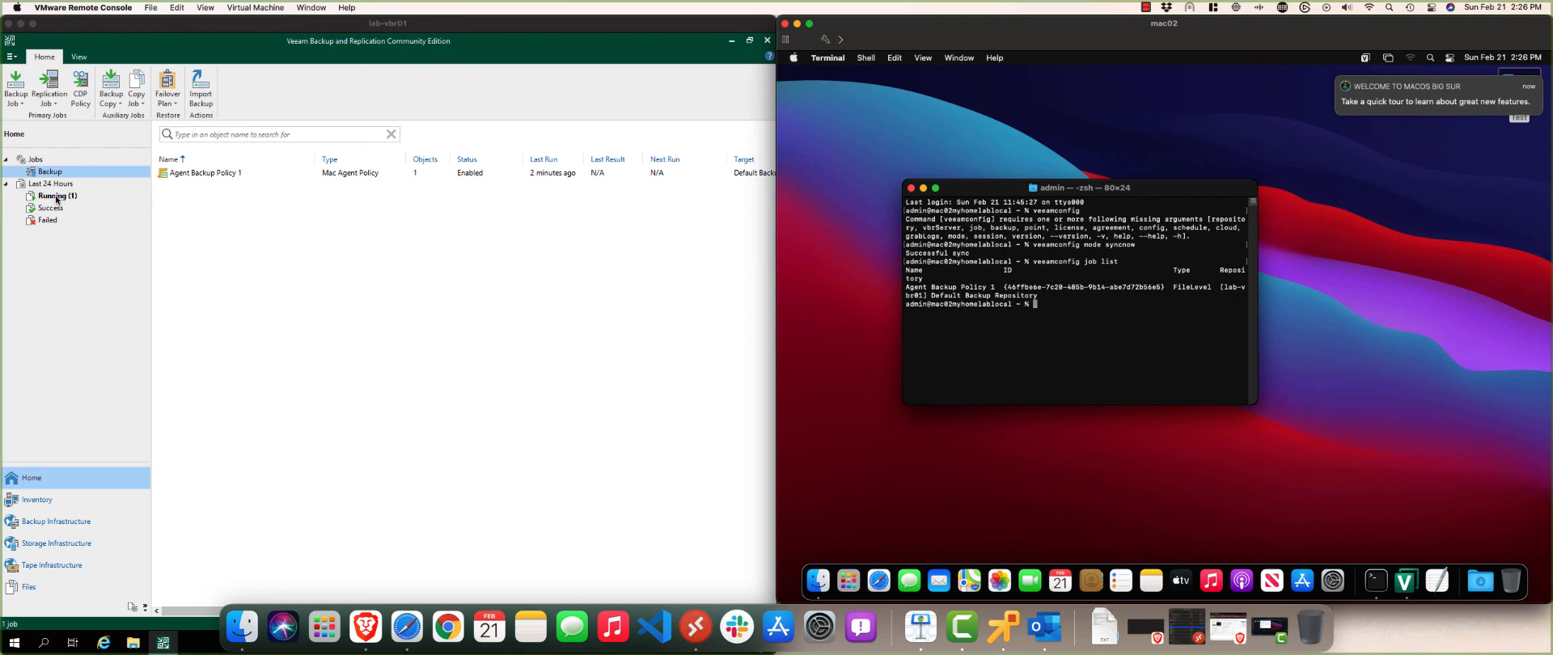
{"action": "left_click", "coordinate": [52, 199]}
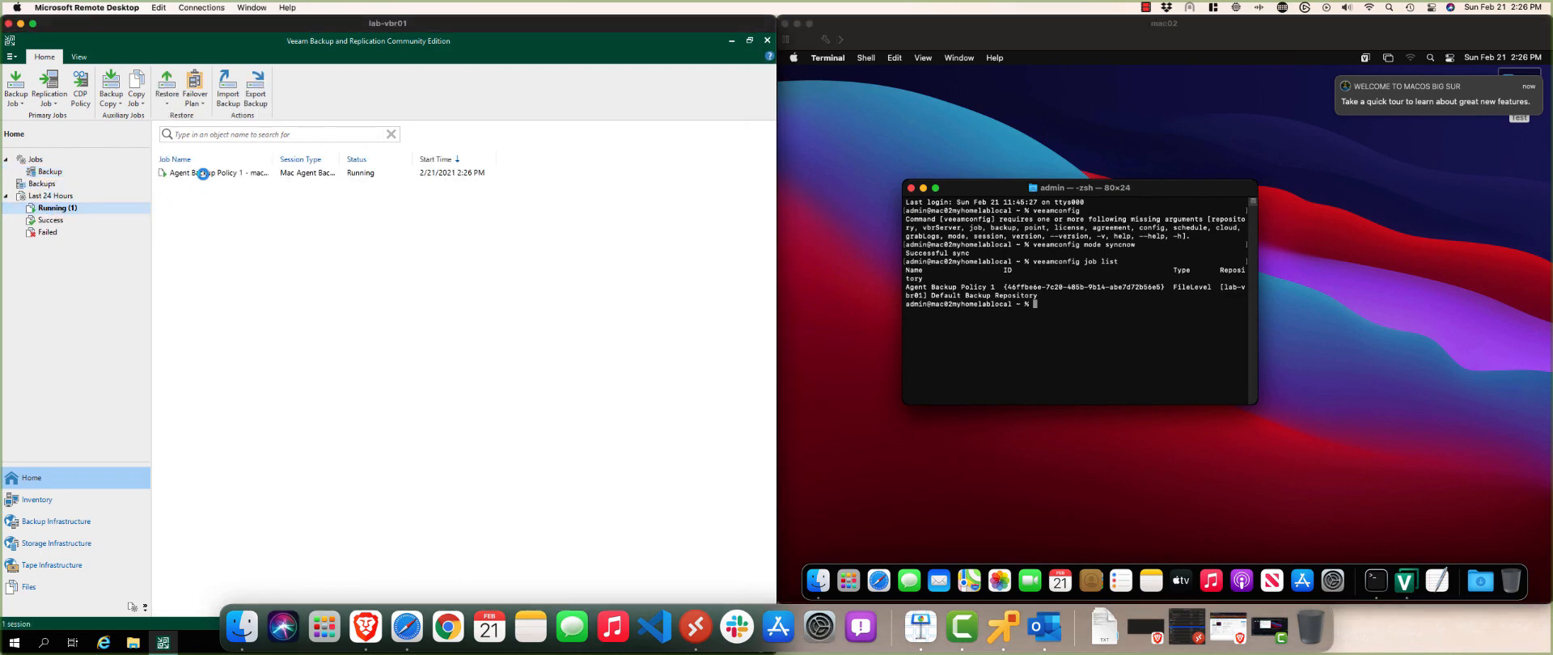
{"action": "left_click", "coordinate": [203, 173]}
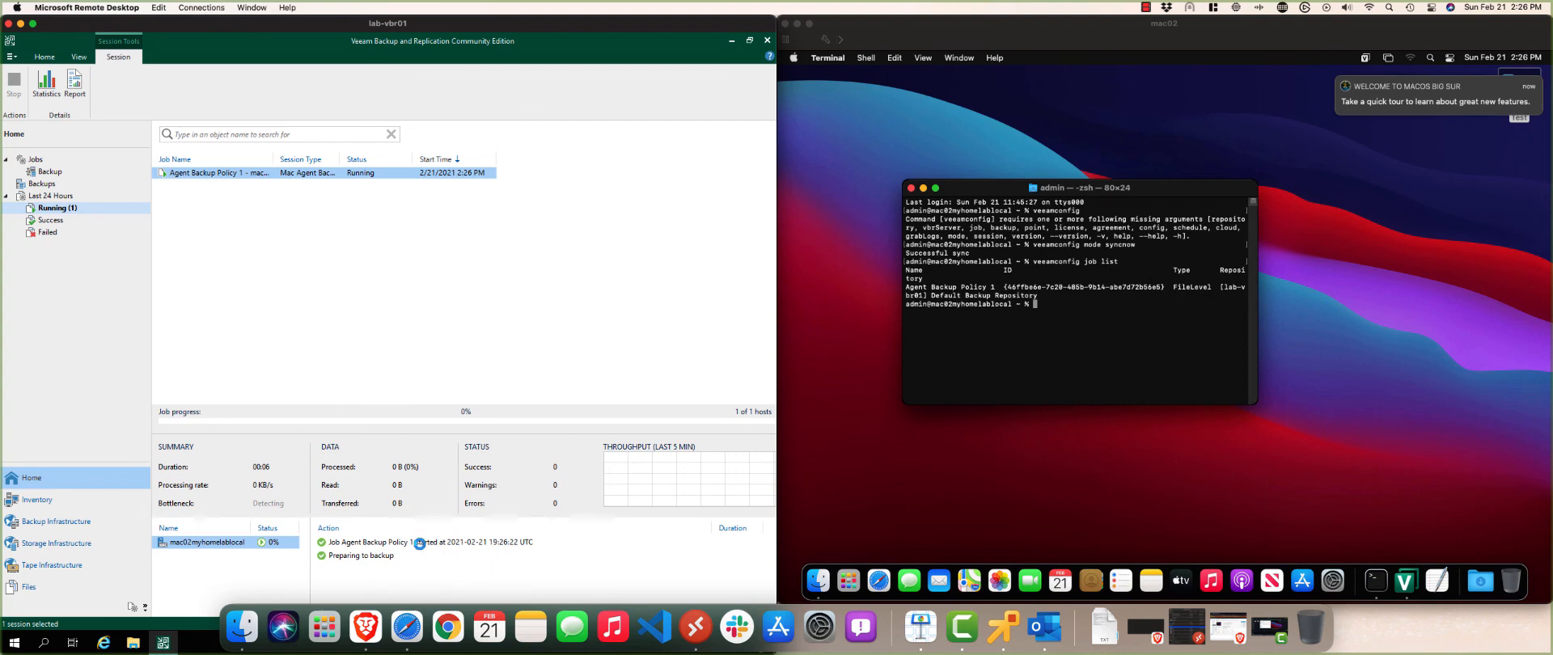